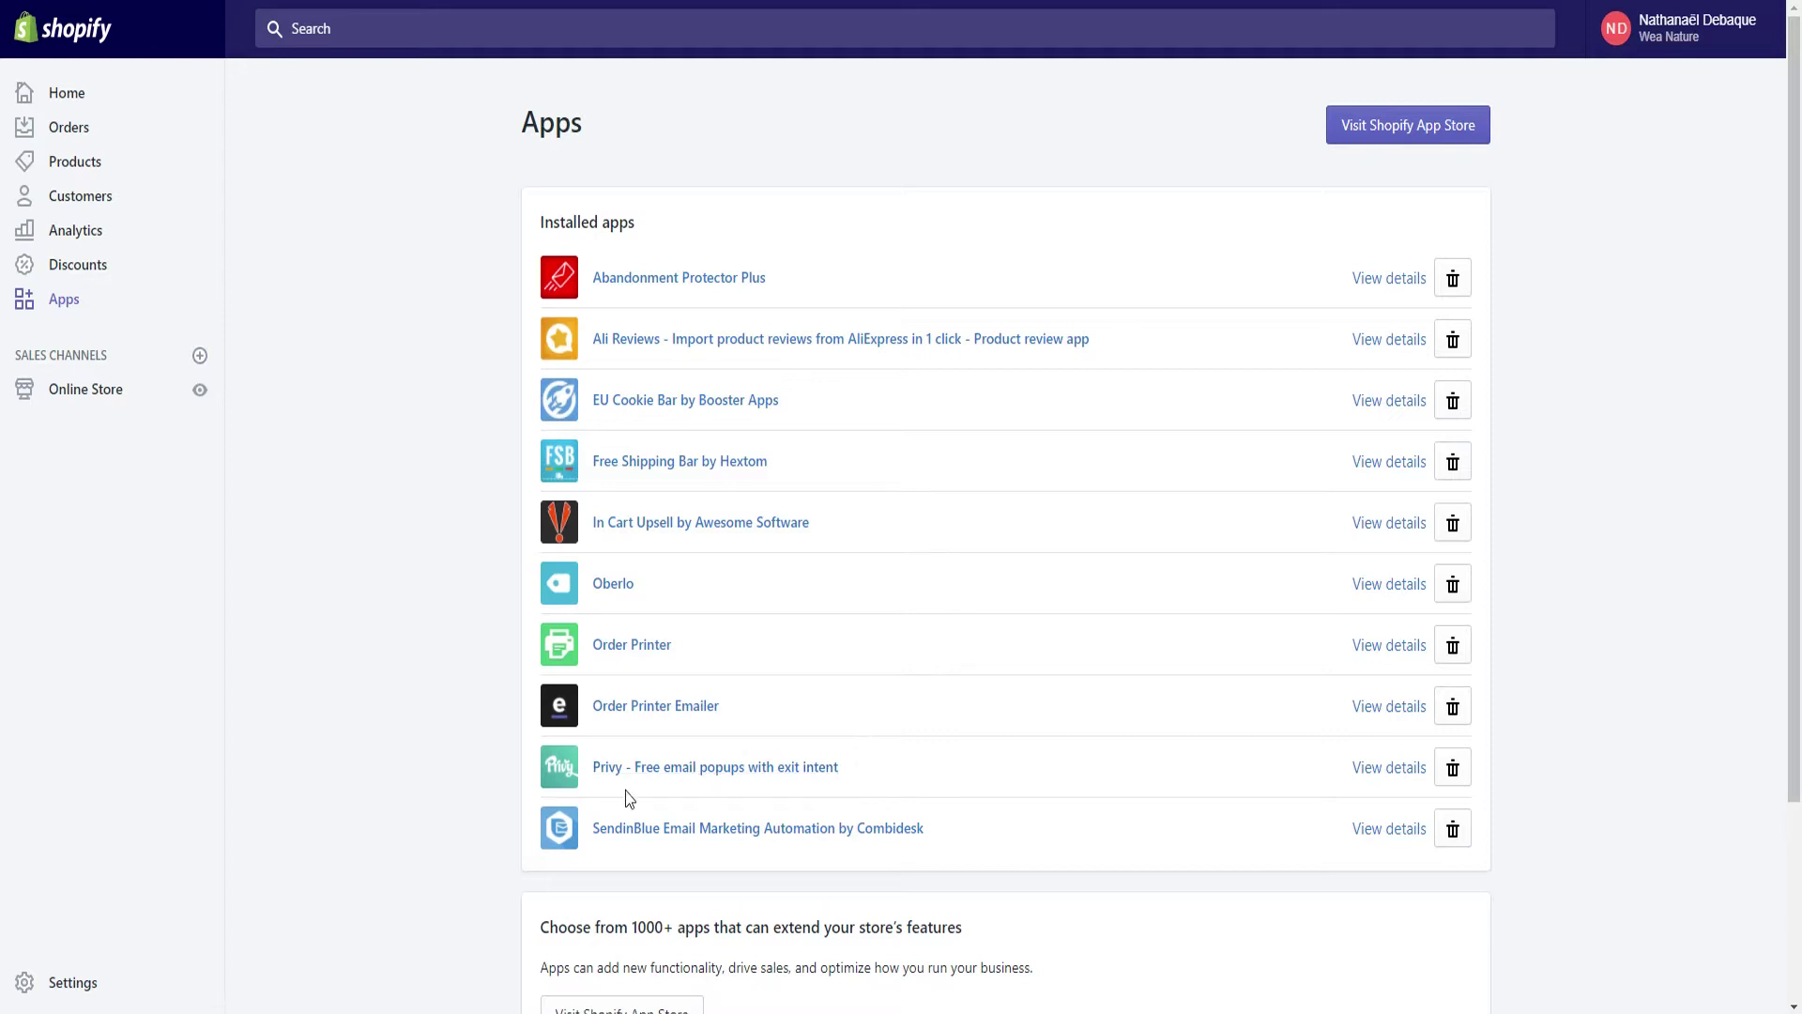
- Open the Privy app from the store's installed apps and review the email service providers available for linking
scroll(628, 794, "down", 2)
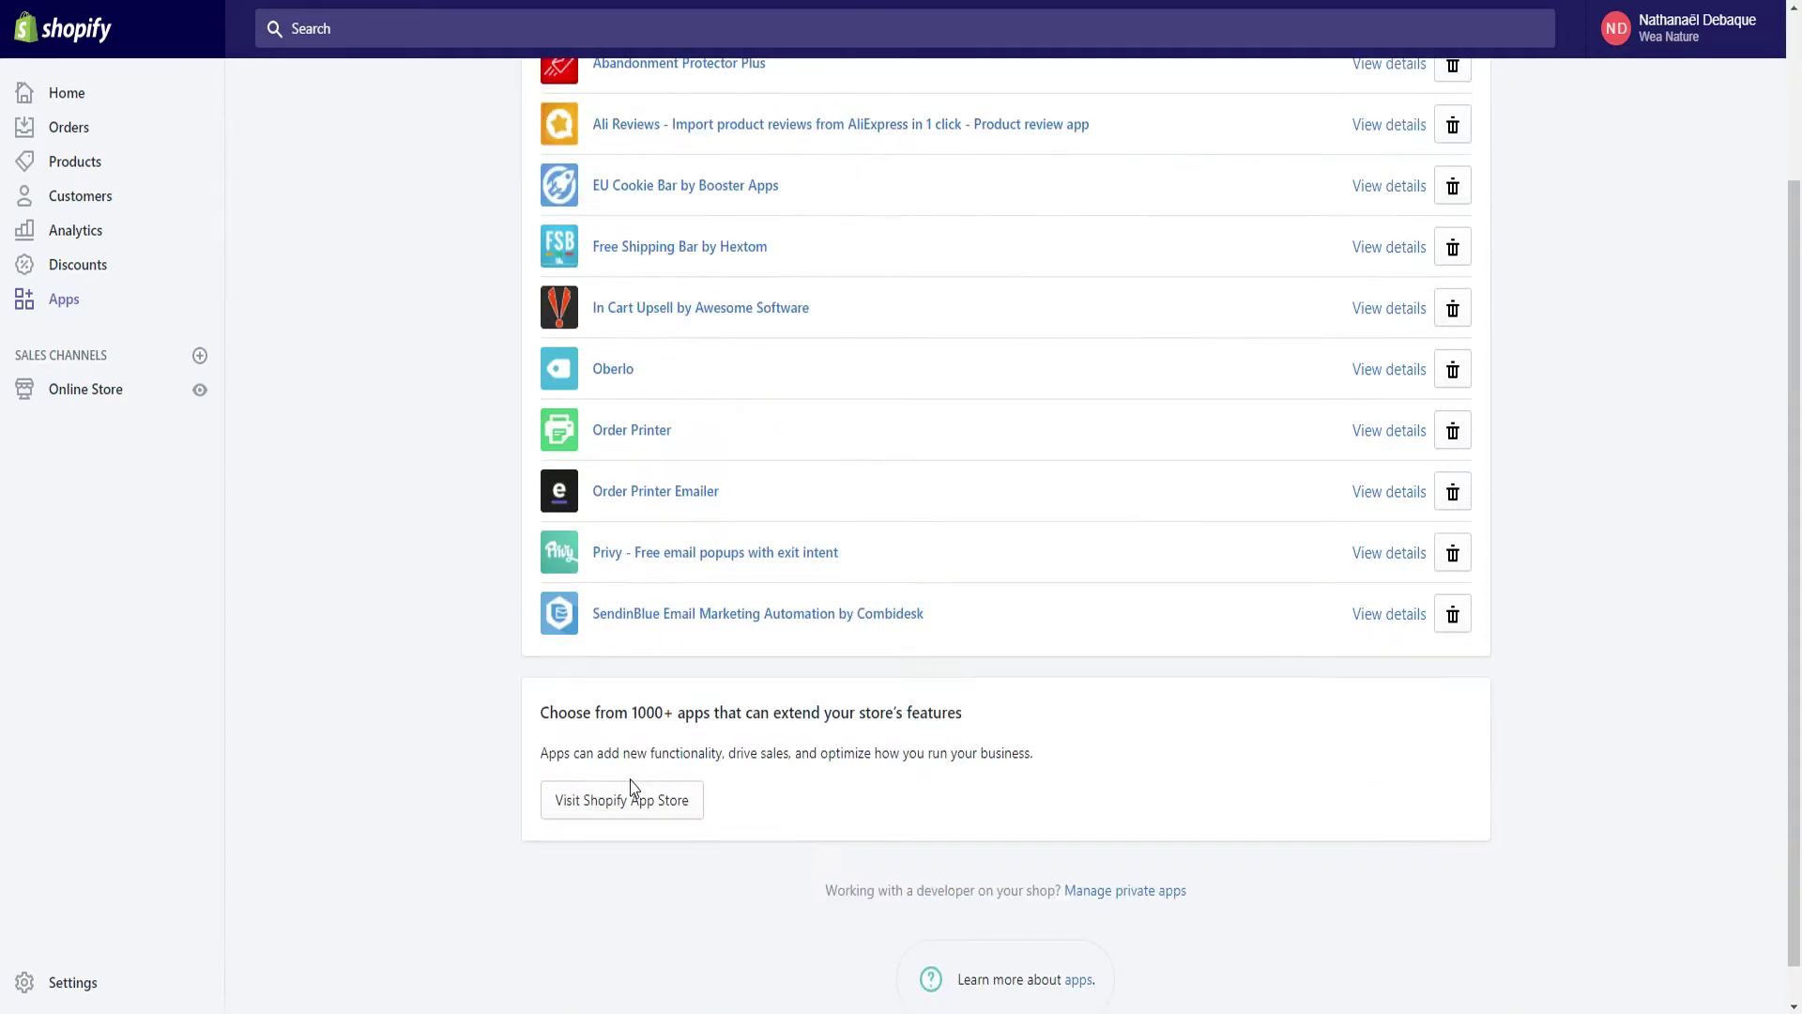
left_click(631, 561)
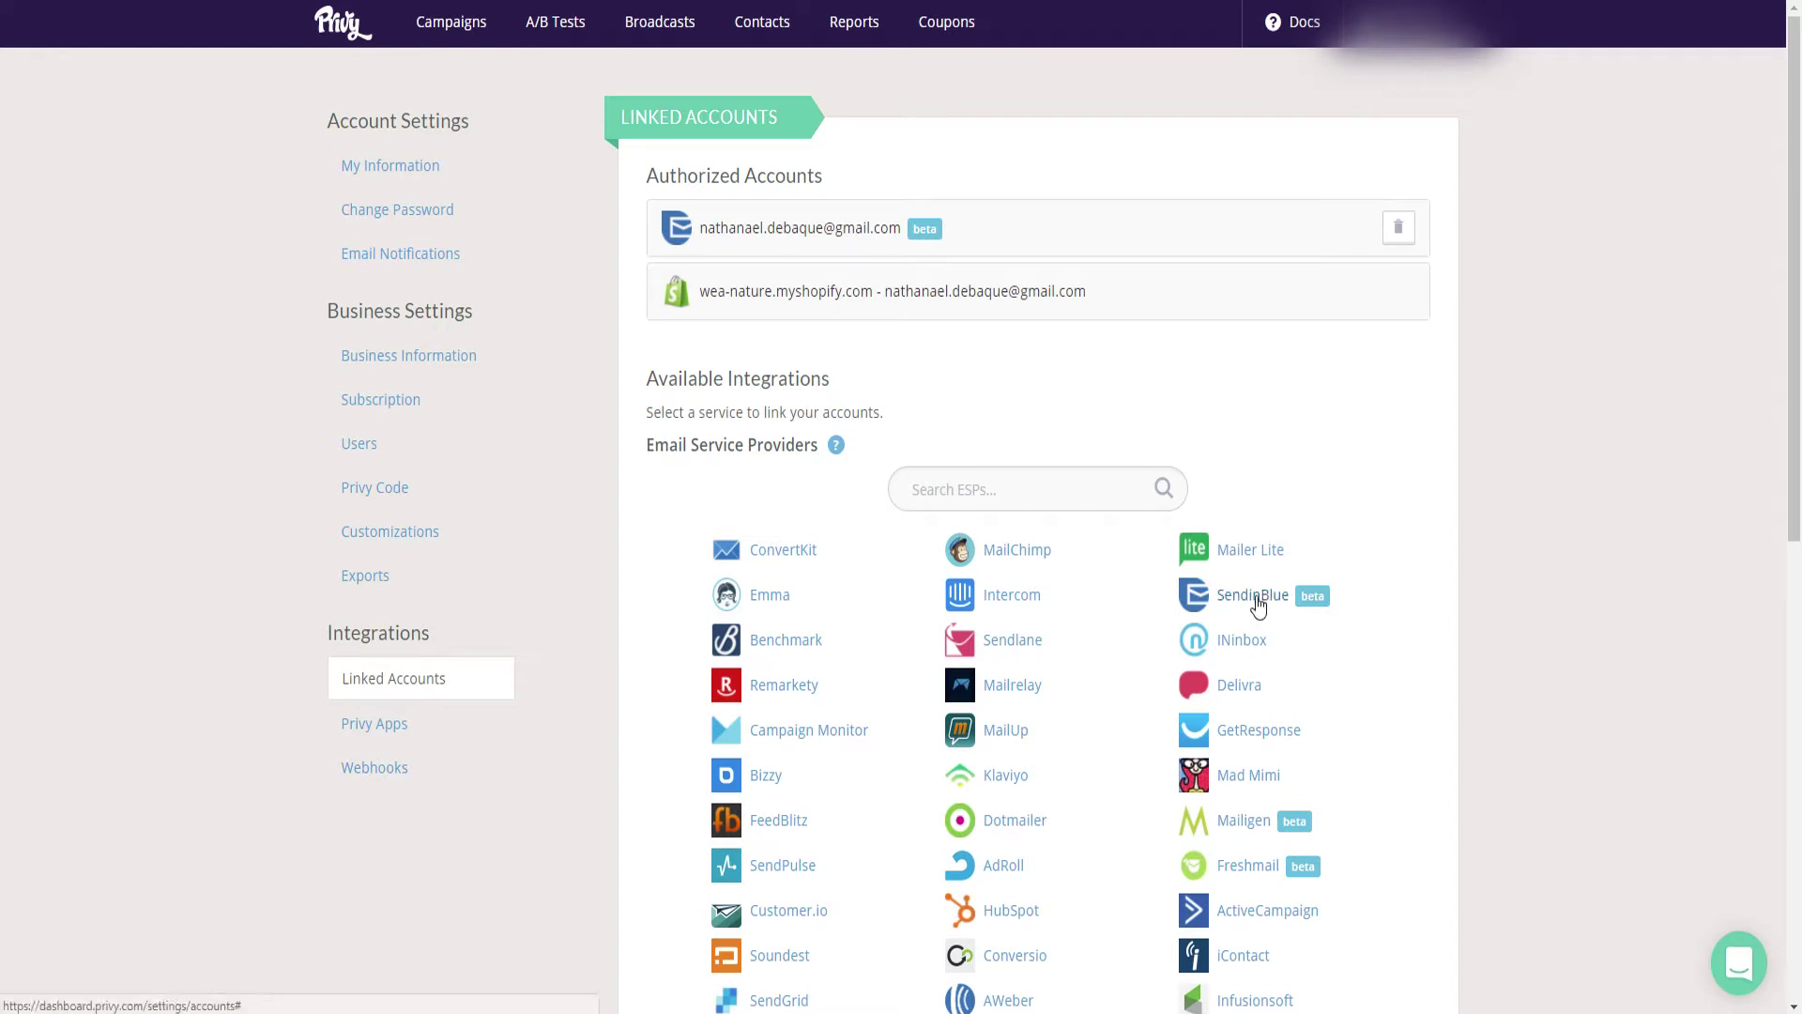
scroll(1121, 601, "down", 3)
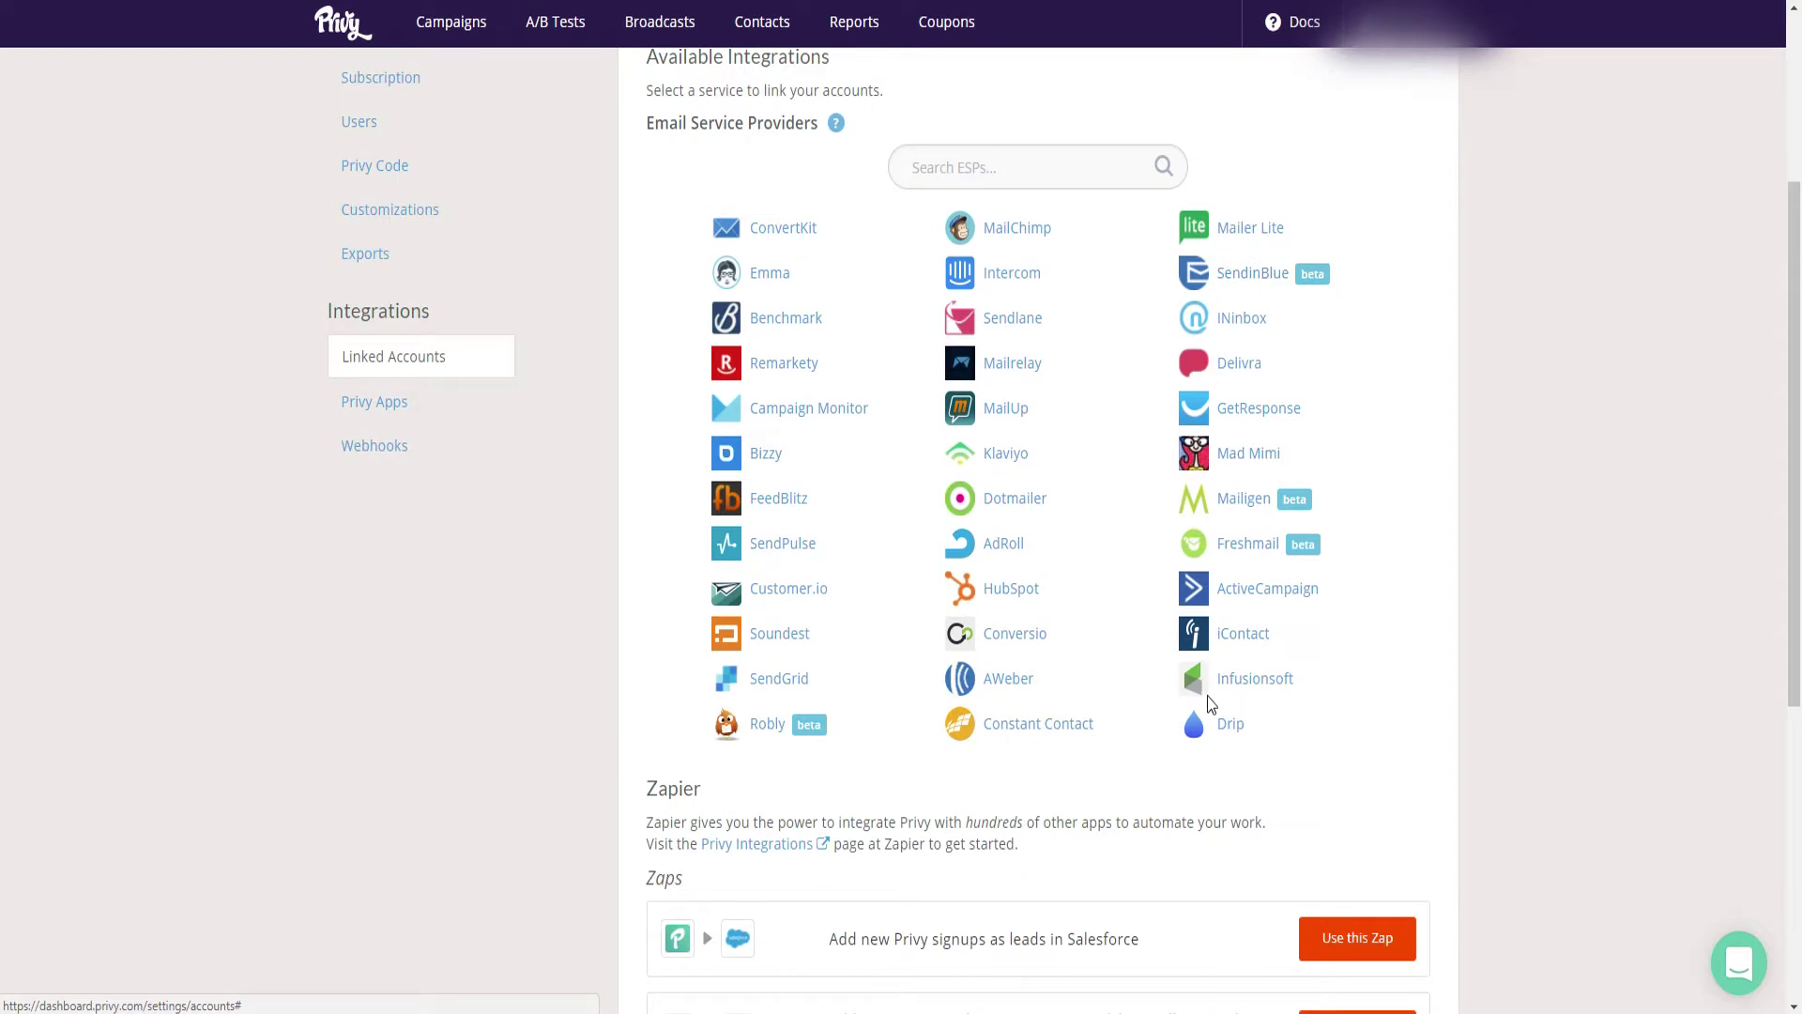
scroll(757, 413, "up", 2)
scroll(850, 533, "down", 2)
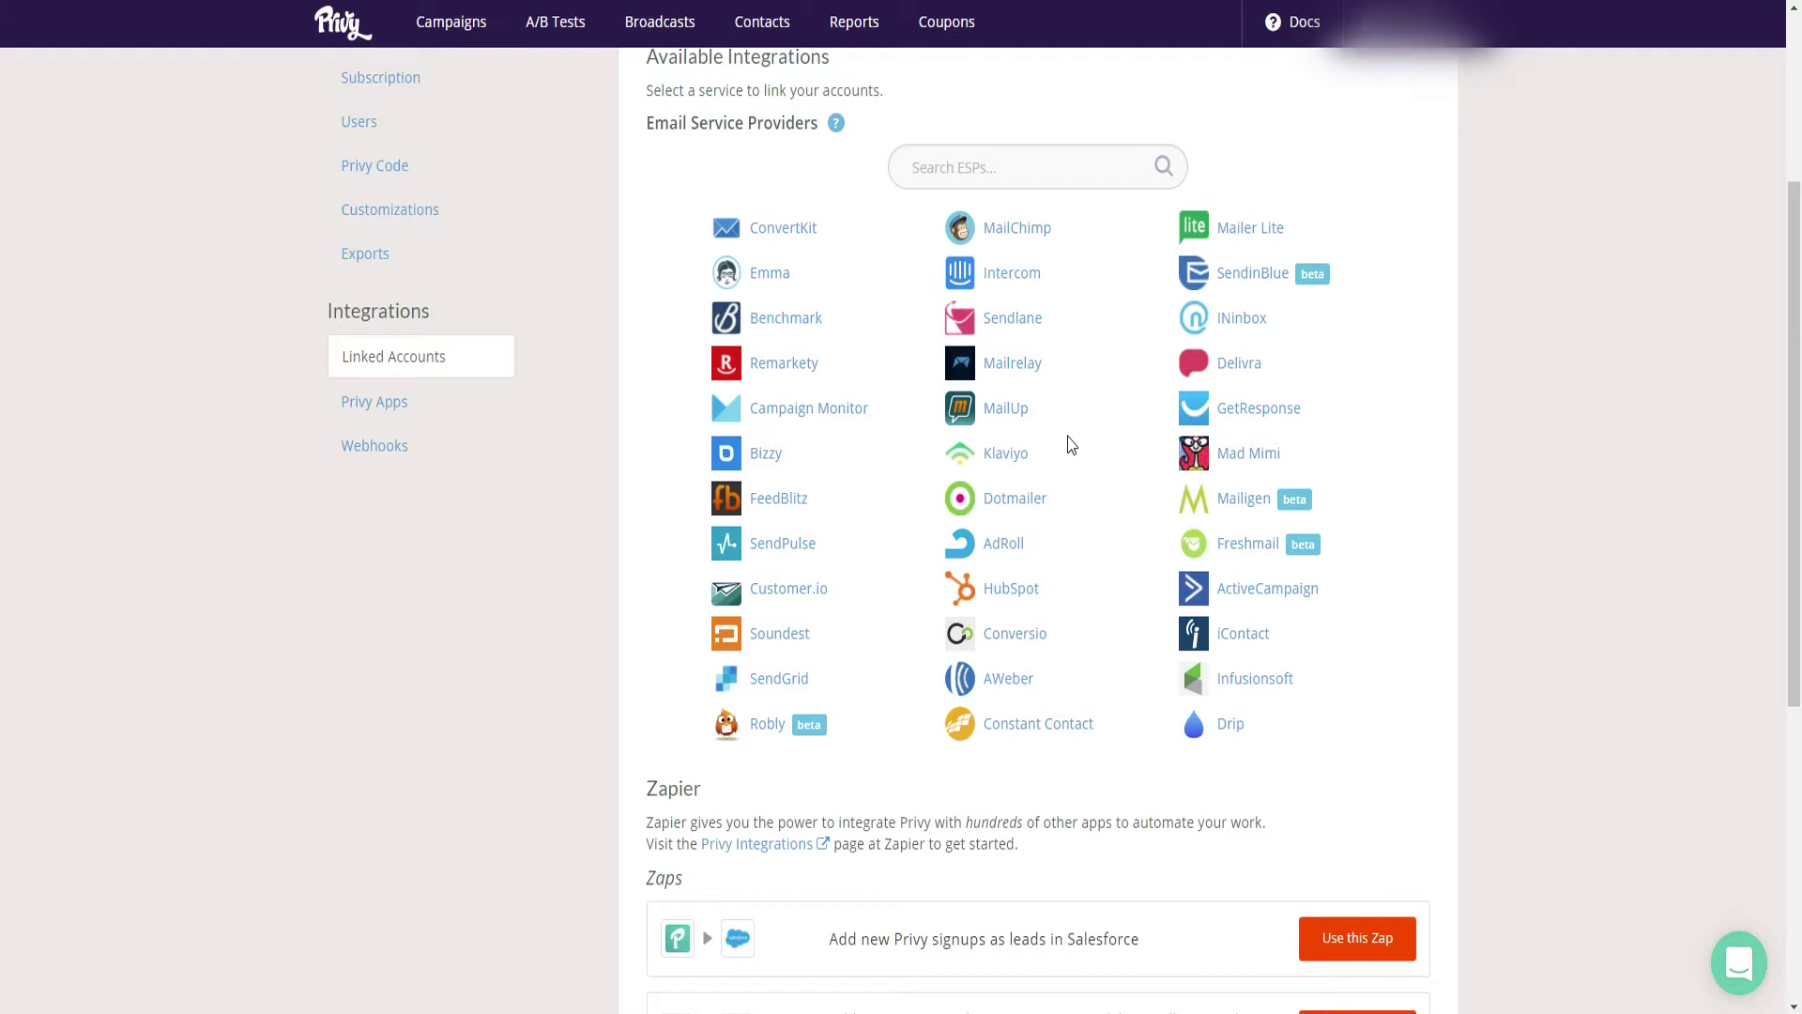
scroll(1249, 300, "up", 1)
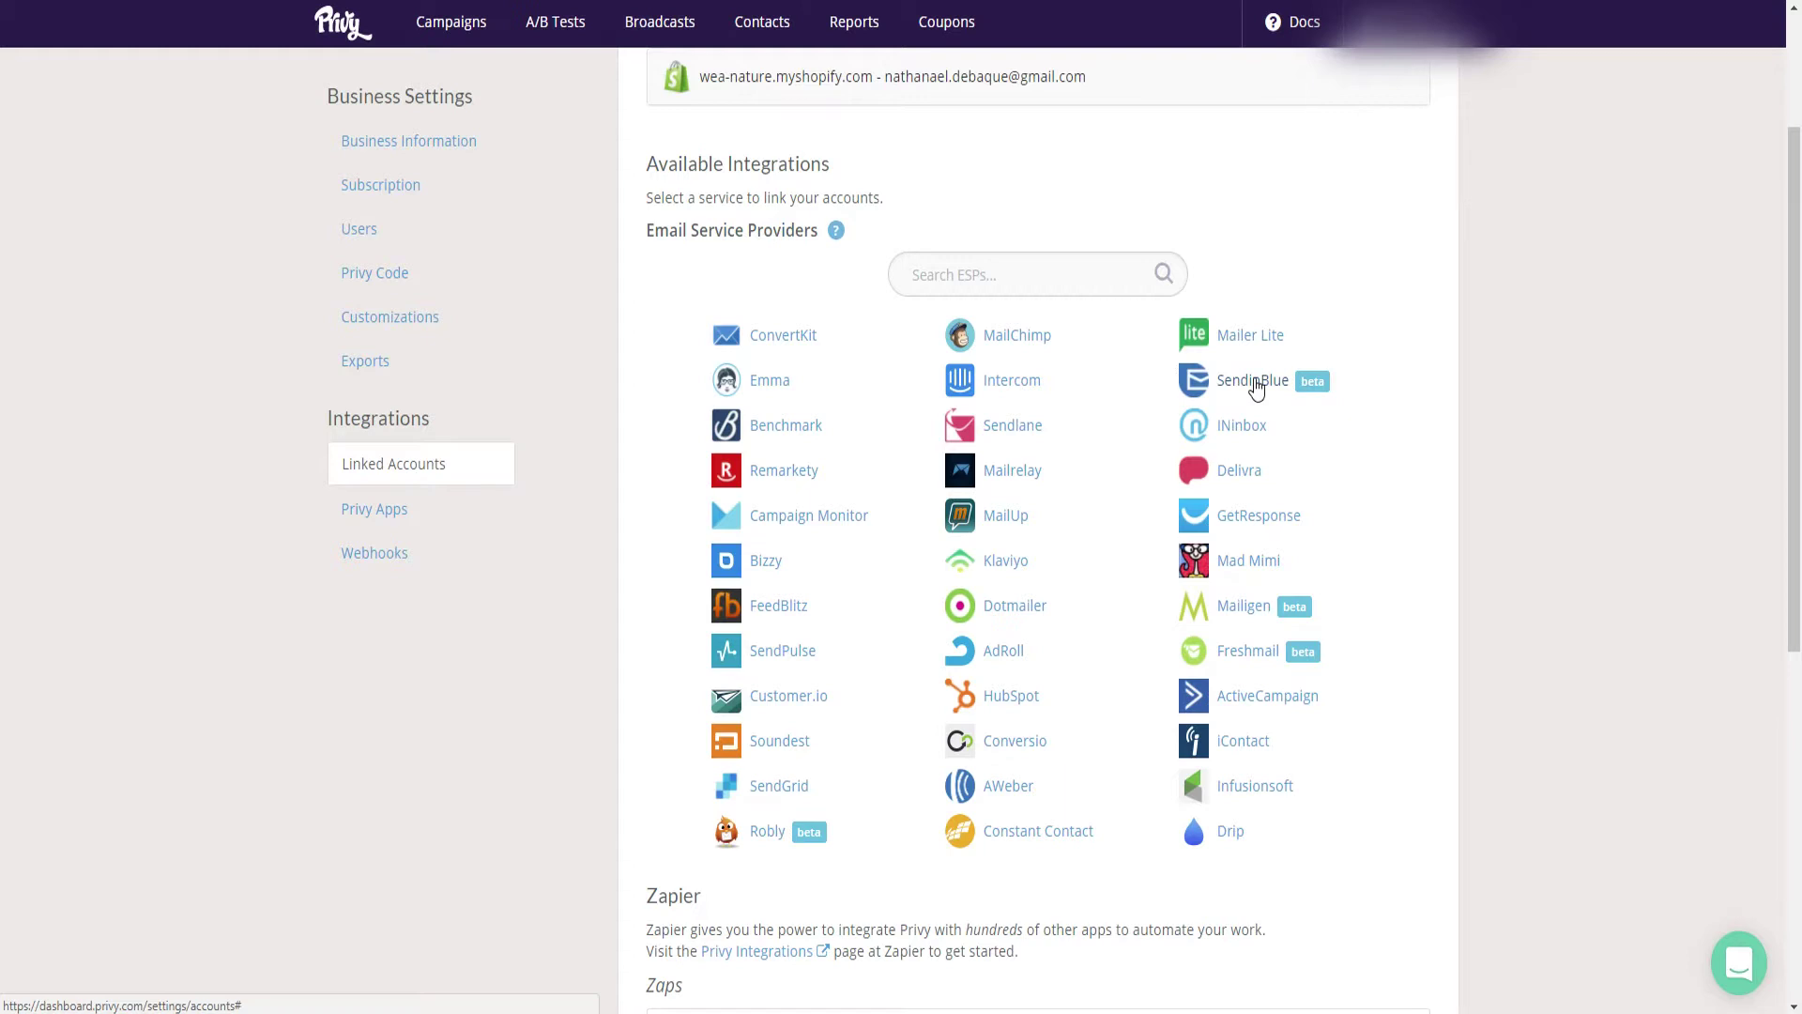
scroll(687, 549, "up", 1)
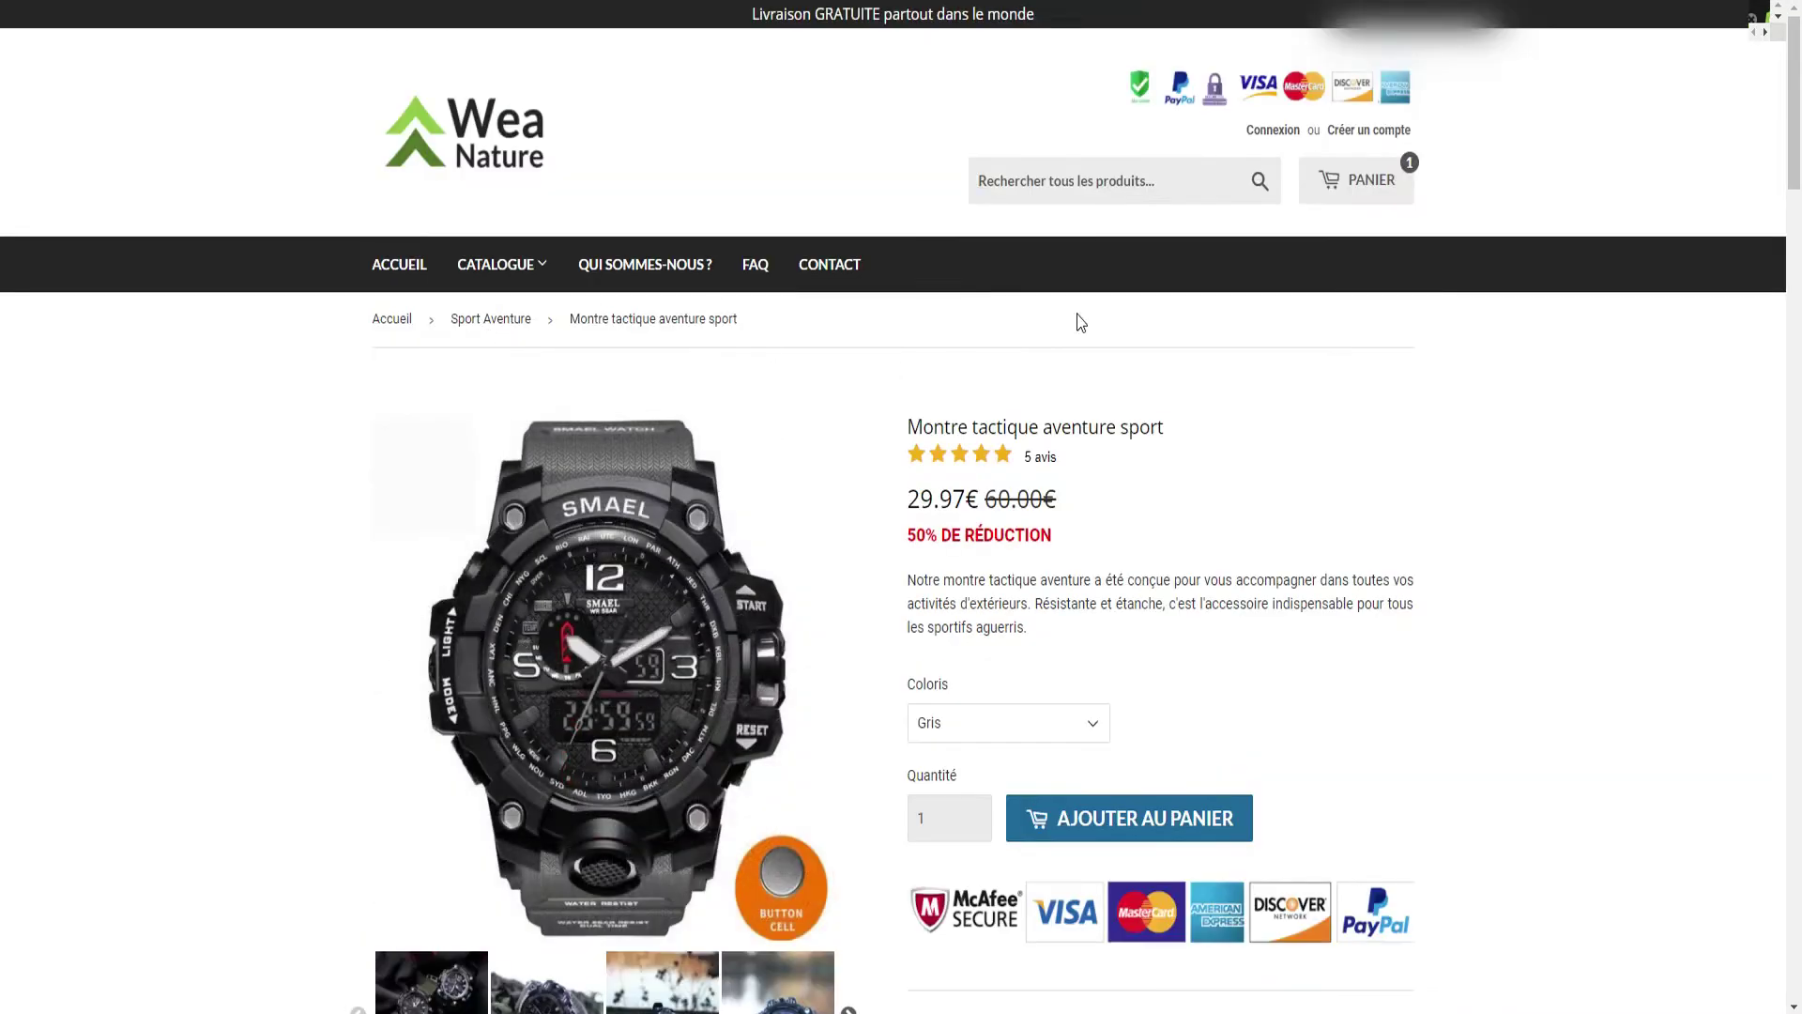
- Look through the "Montre tactique aventure sport" product page on the Wea Nature storefront
scroll(992, 554, "down", 3)
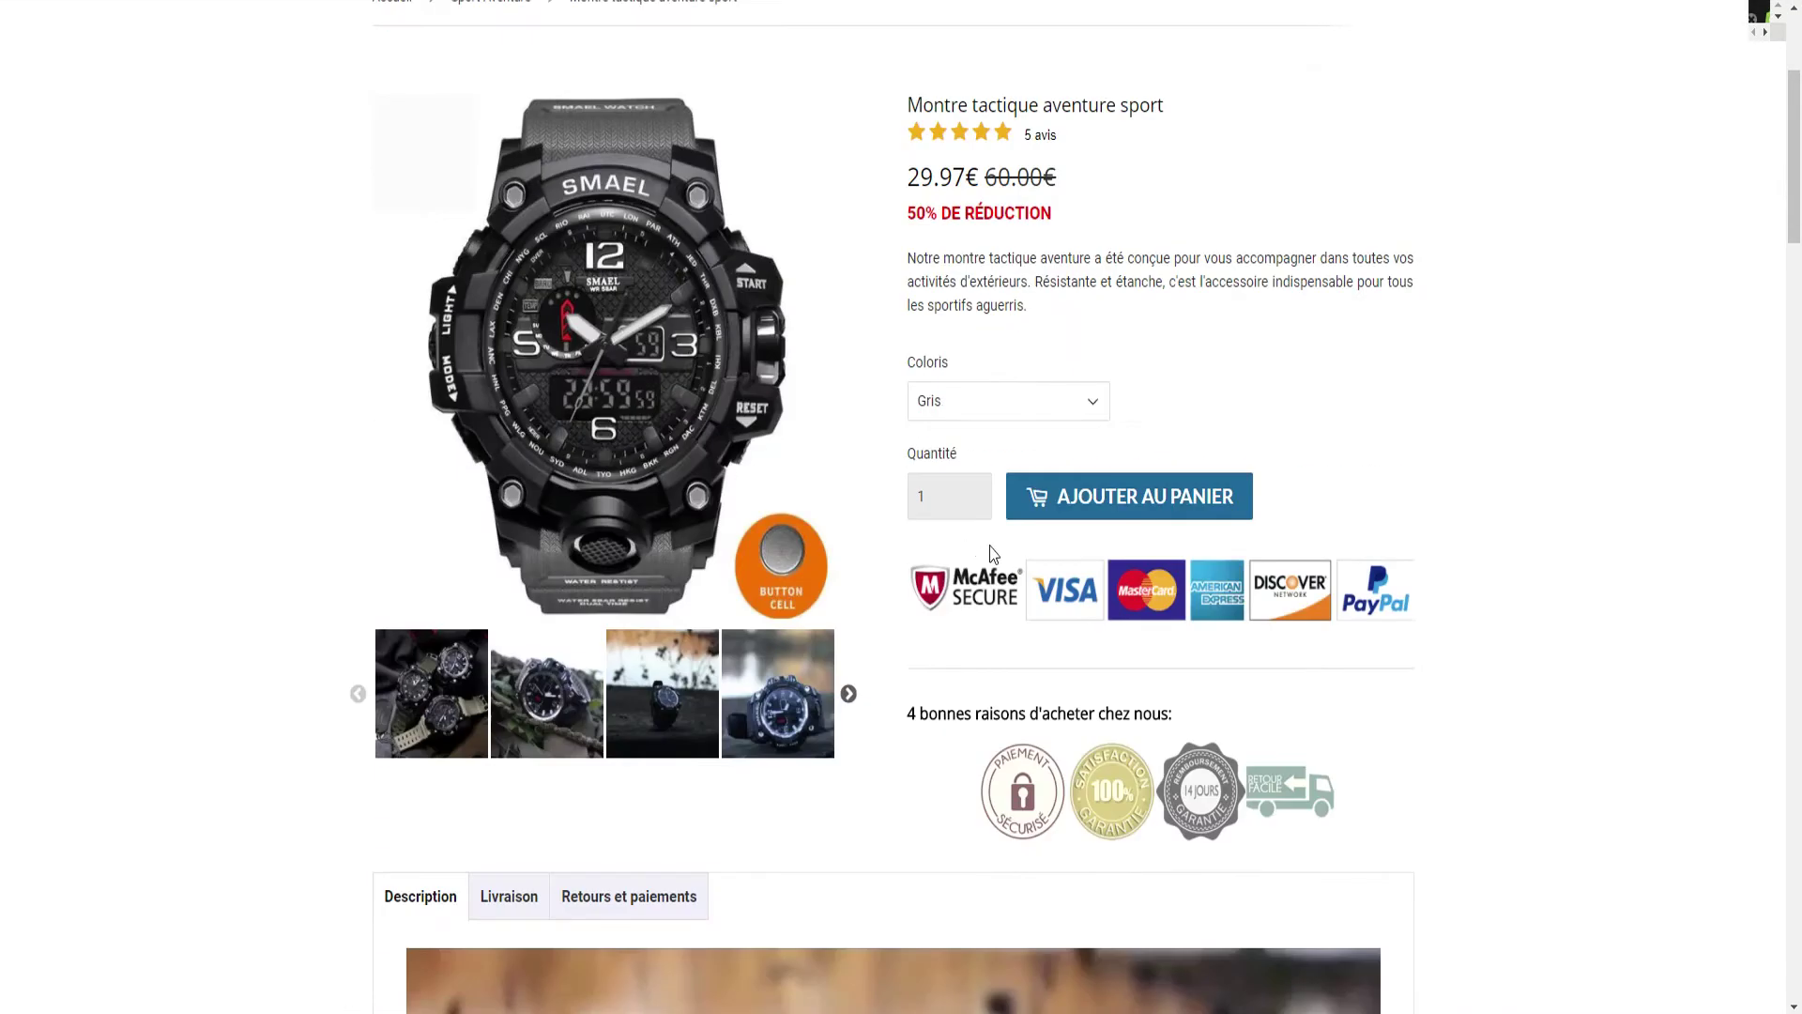
scroll(992, 554, "down", 4)
scroll(803, 571, "up", 7)
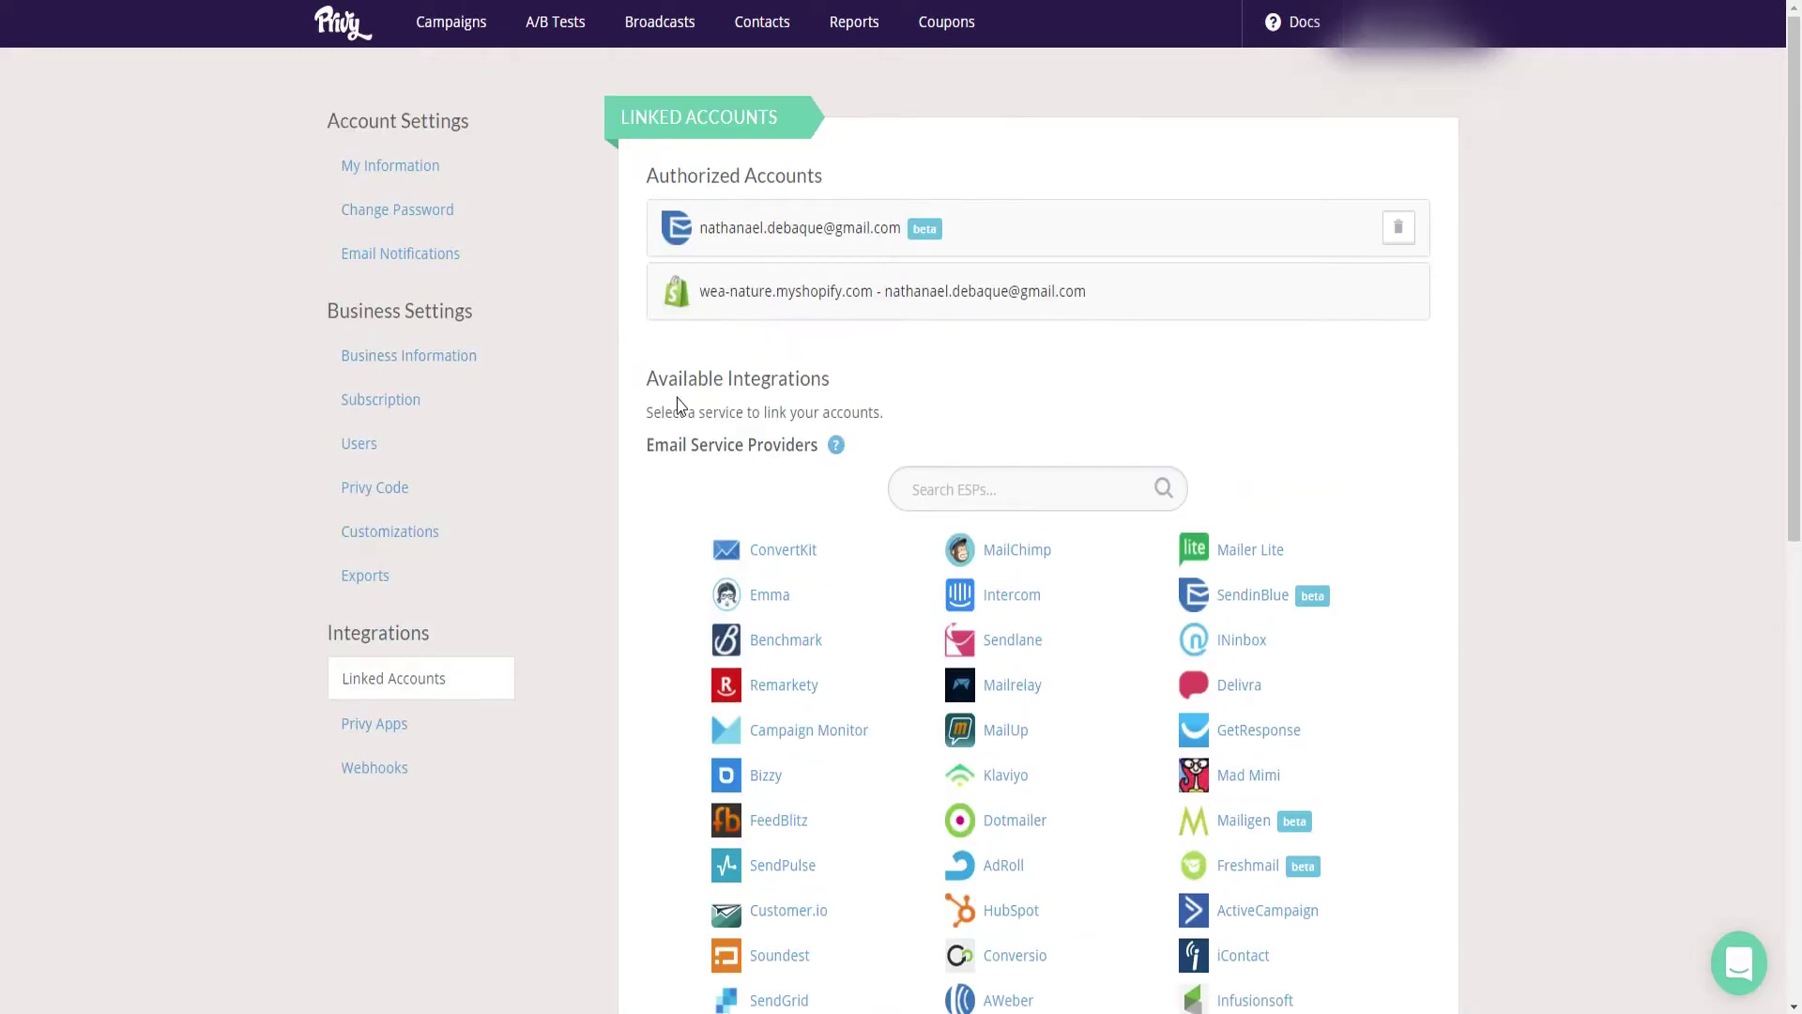
- Switch back to Privy and open the Newsletter Signup campaign, dismissing the Shopify checkout pages announcement
scroll(595, 433, "down", 1)
scroll(610, 441, "up", 1)
left_click(450, 28)
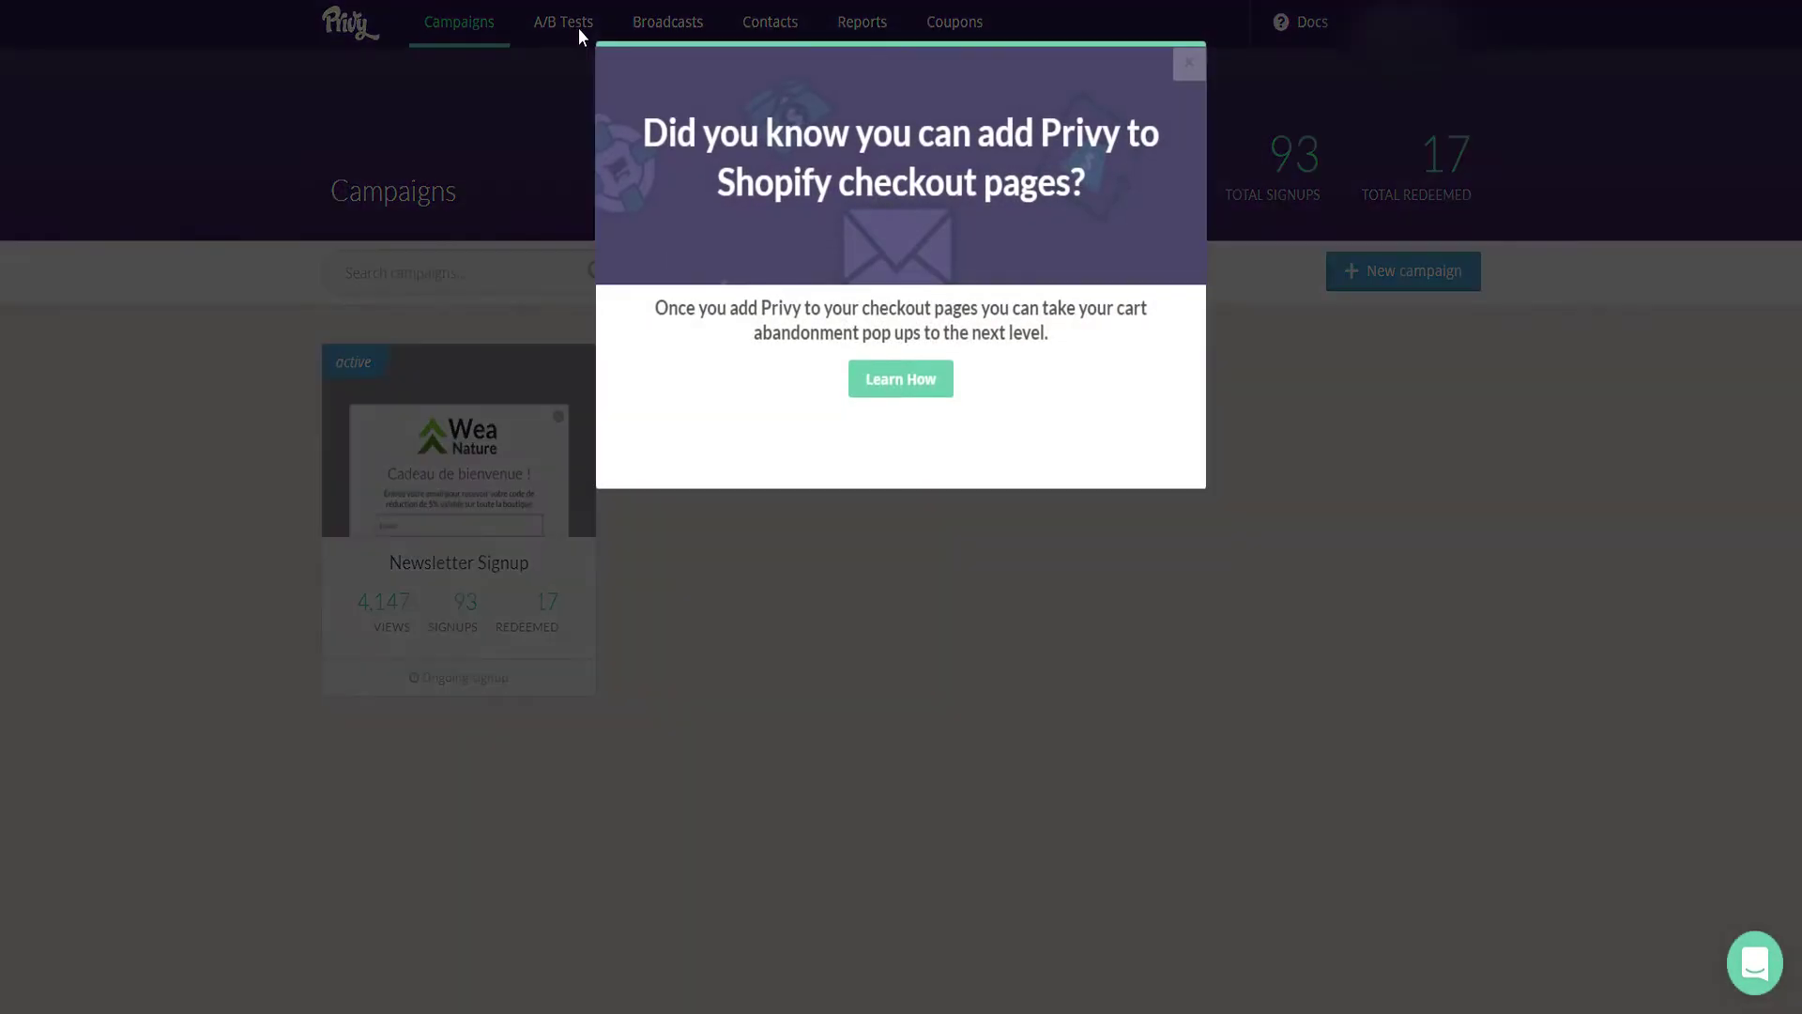
left_click(1189, 64)
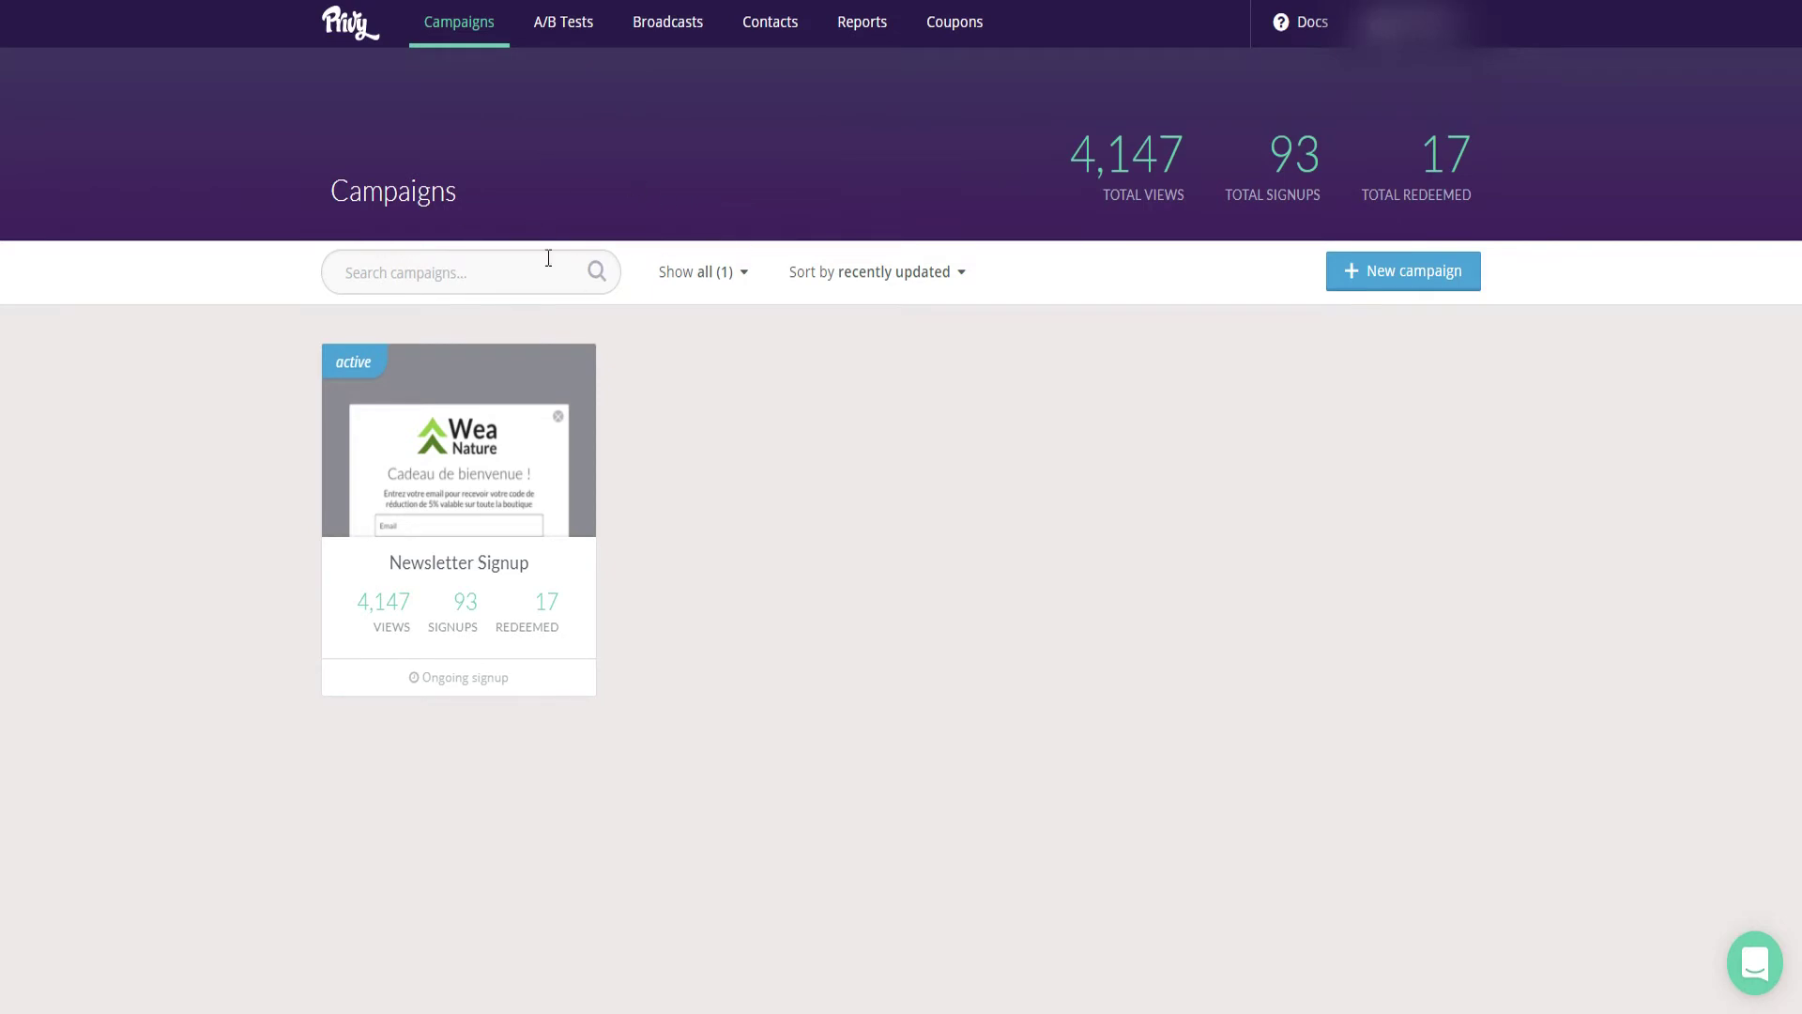
mouse_move(523, 463)
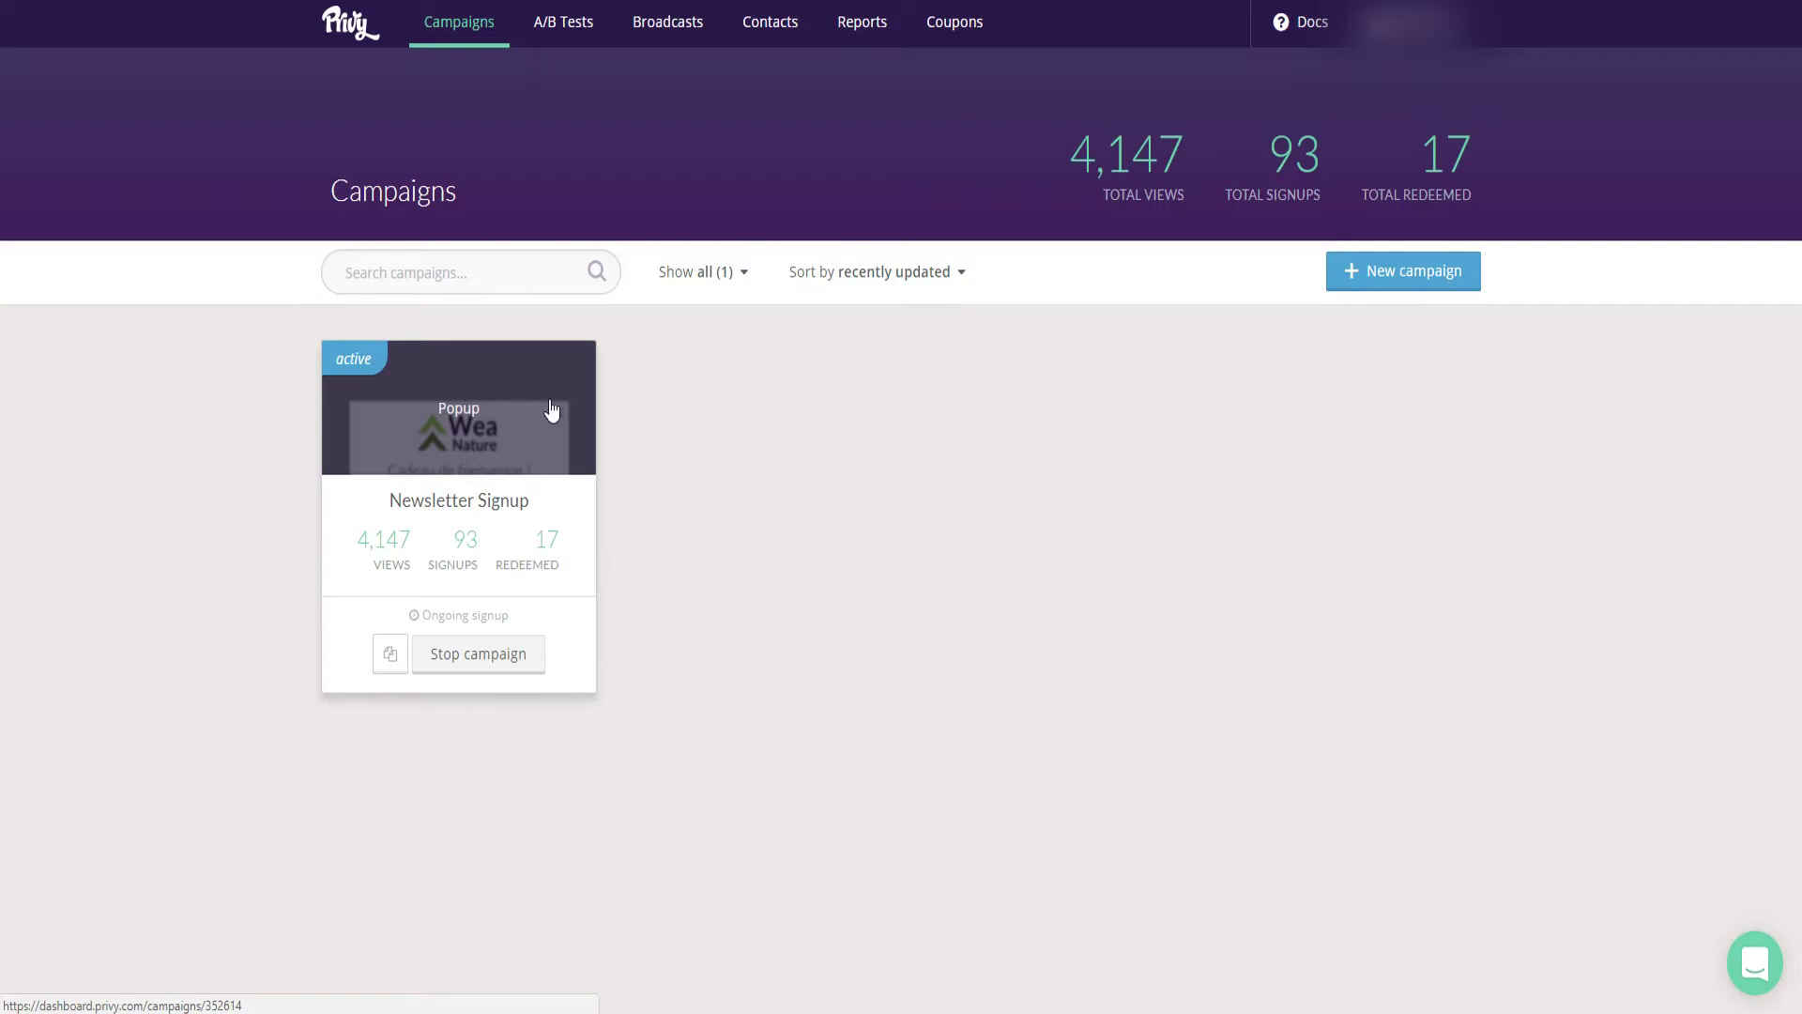
left_click(477, 445)
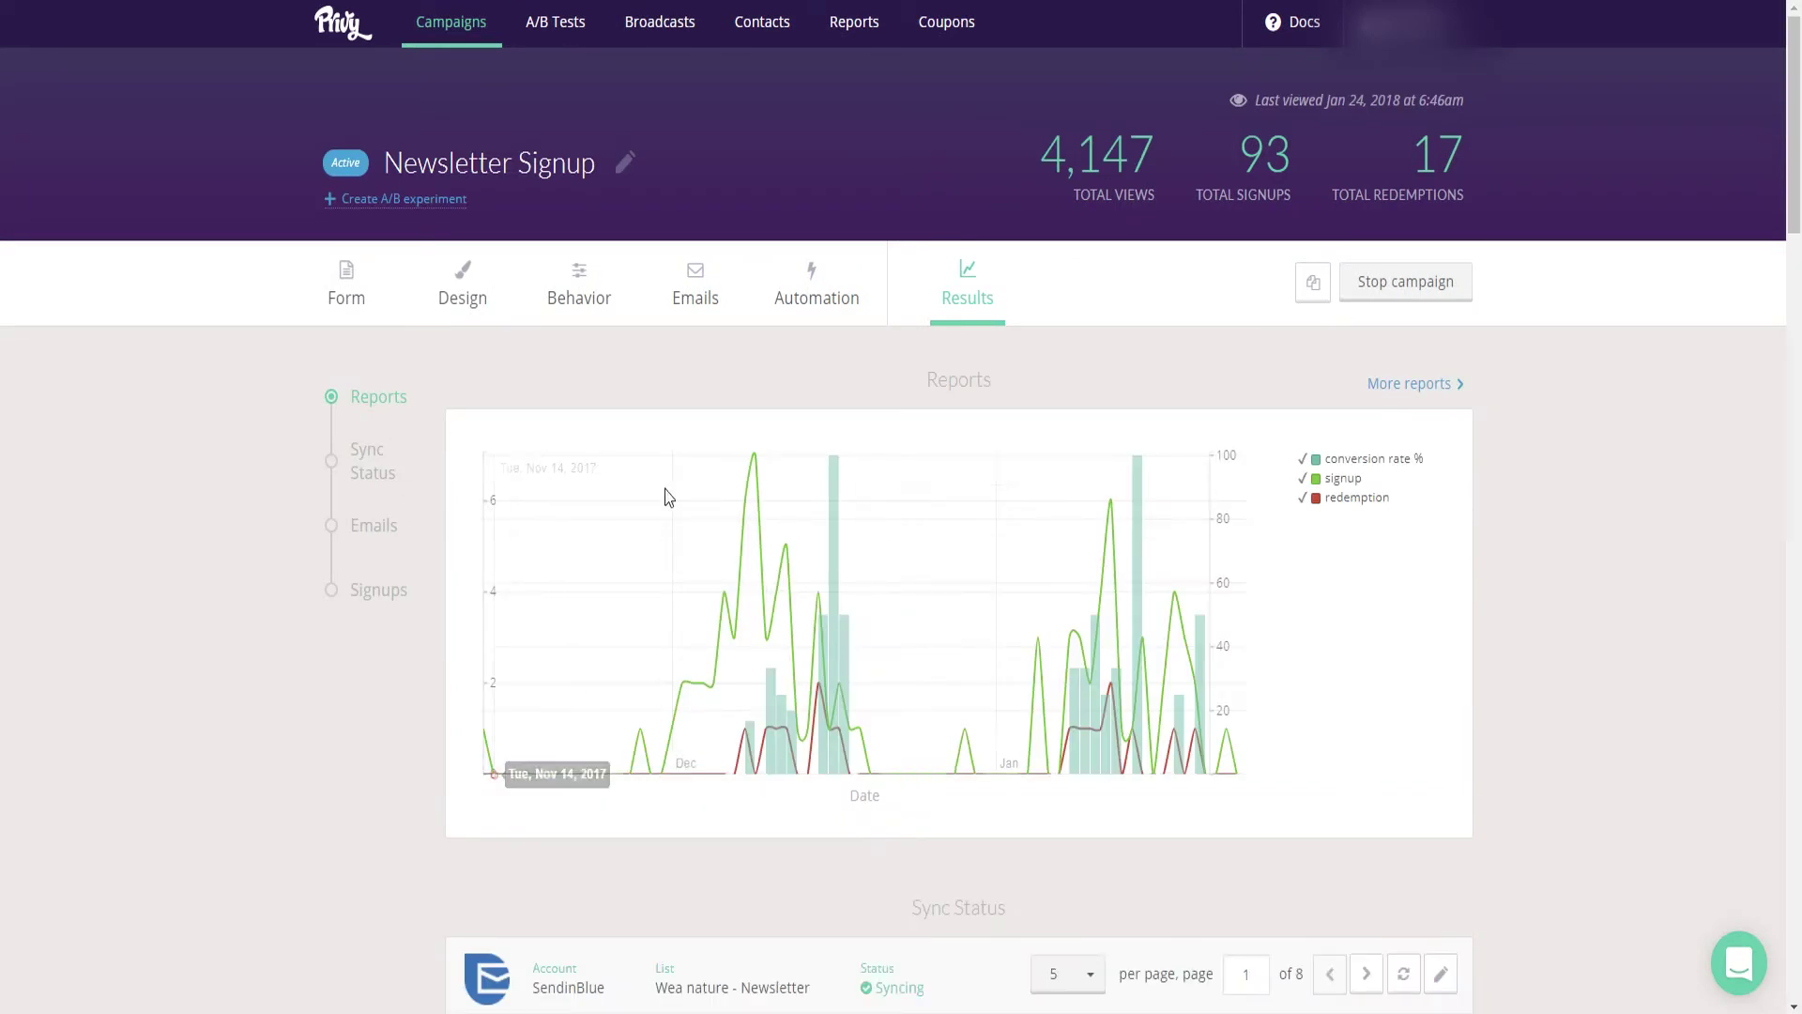
- Review the Newsletter Signup campaign's results, covering reports, sync status, emails and signups
scroll(713, 545, "down", 3)
scroll(765, 544, "down", 5)
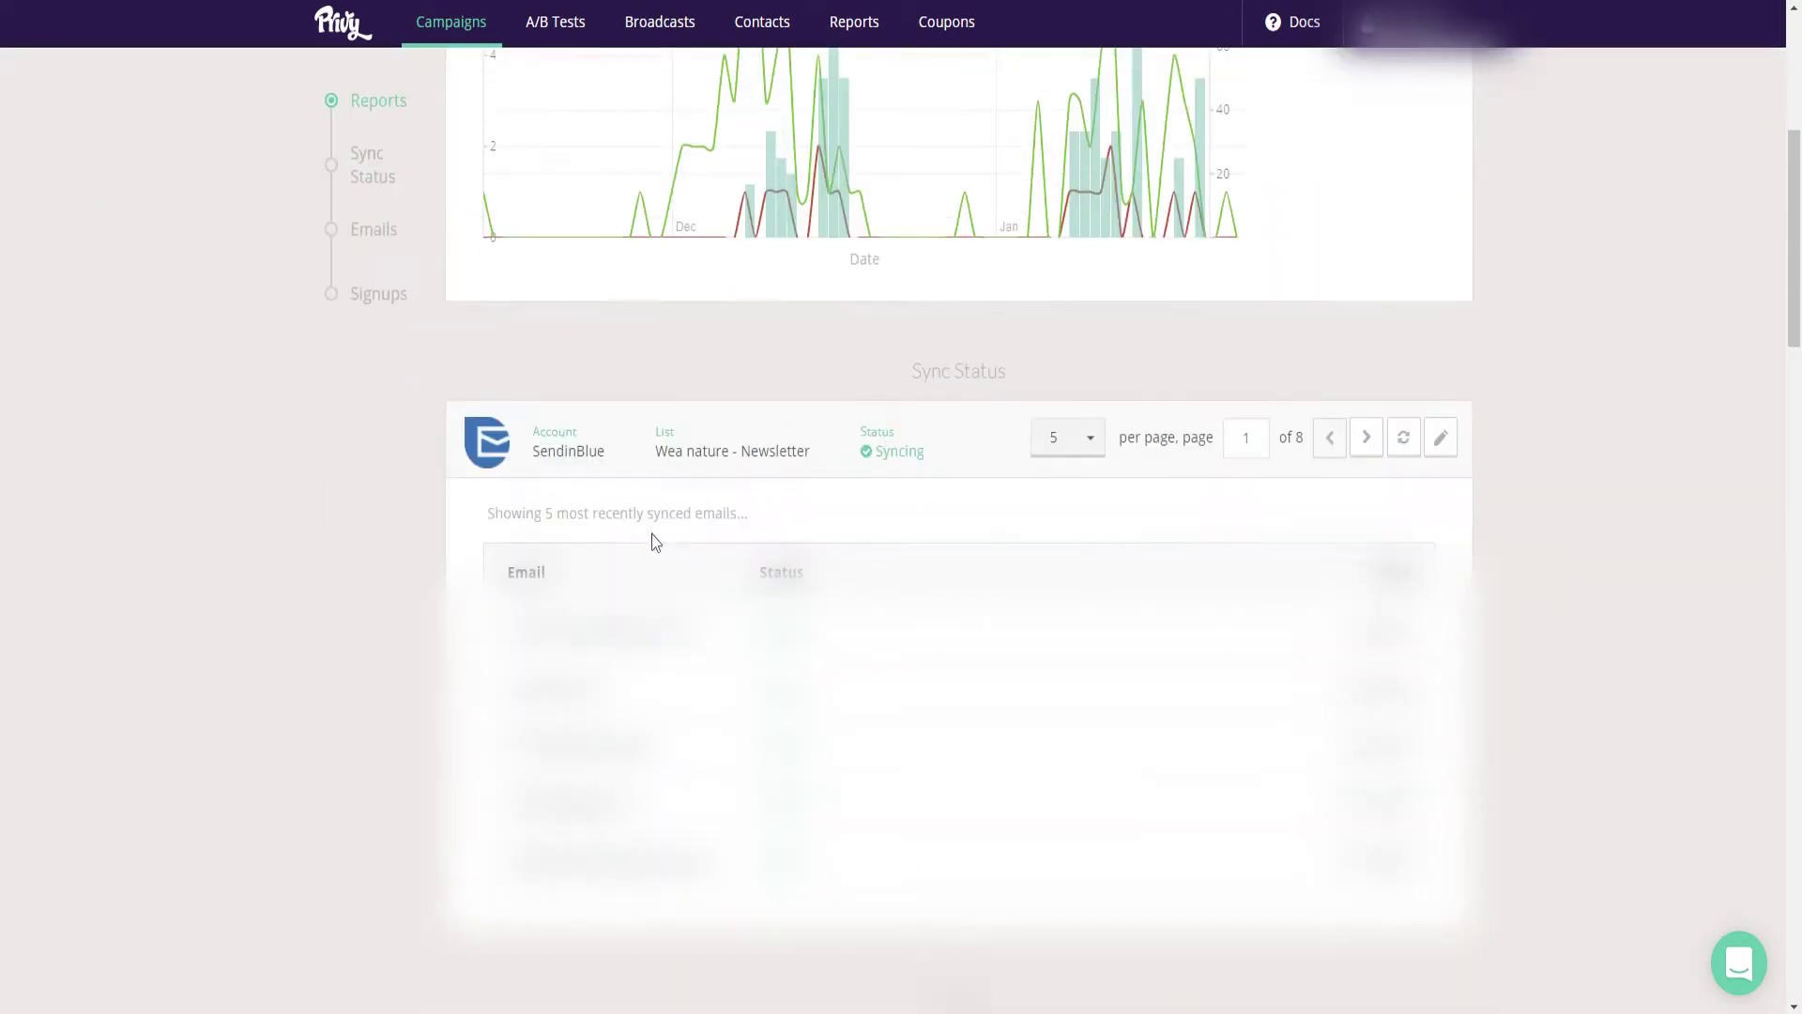
scroll(765, 544, "down", 1)
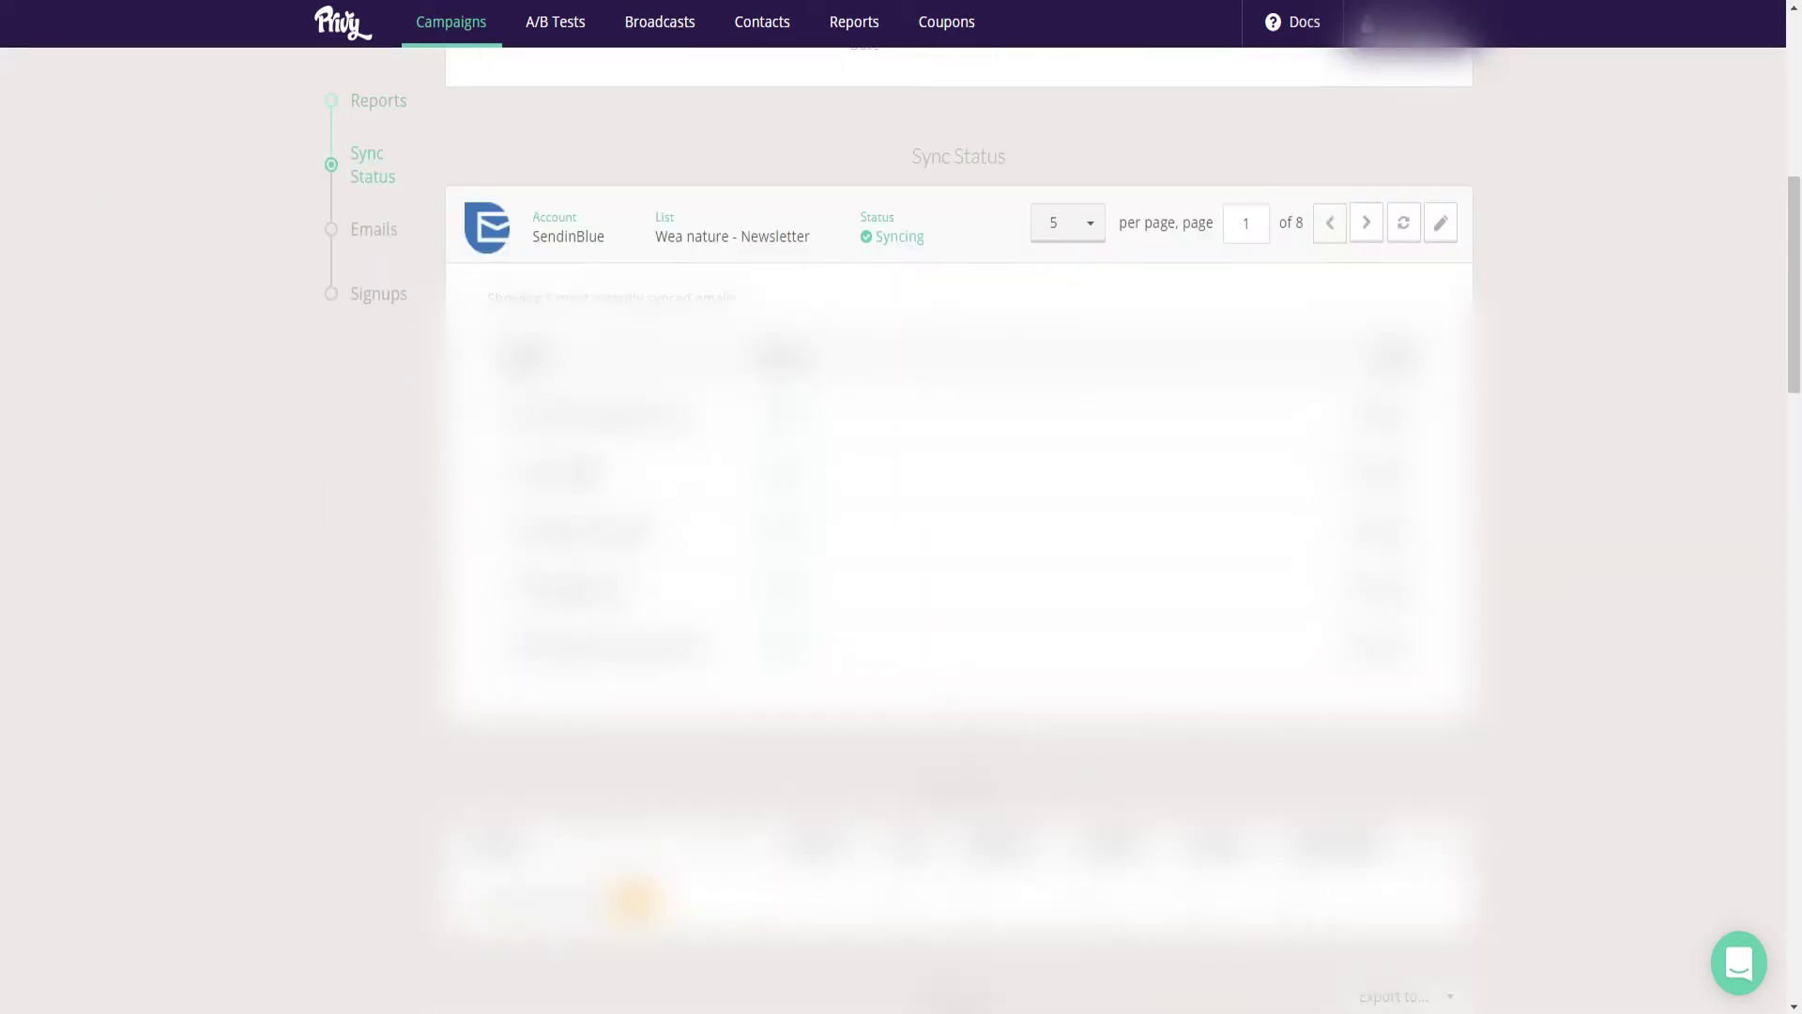
scroll(958, 526, "down", 2)
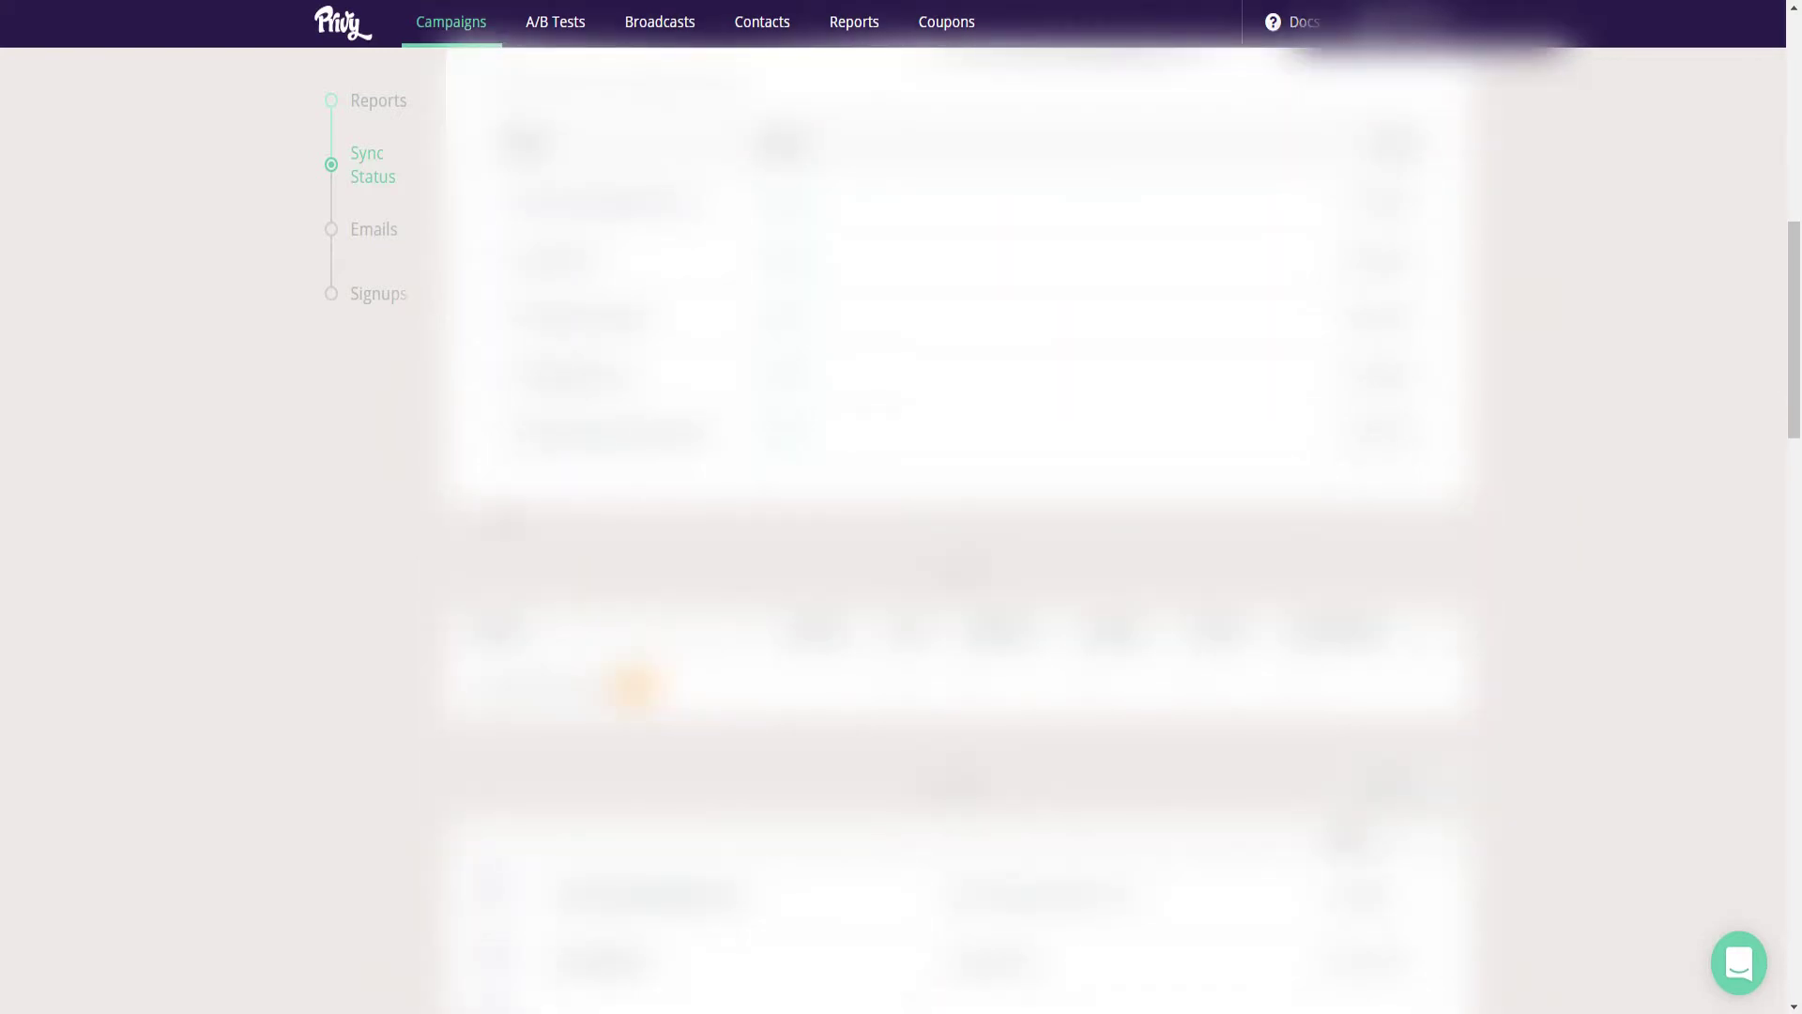
scroll(959, 526, "down", 3)
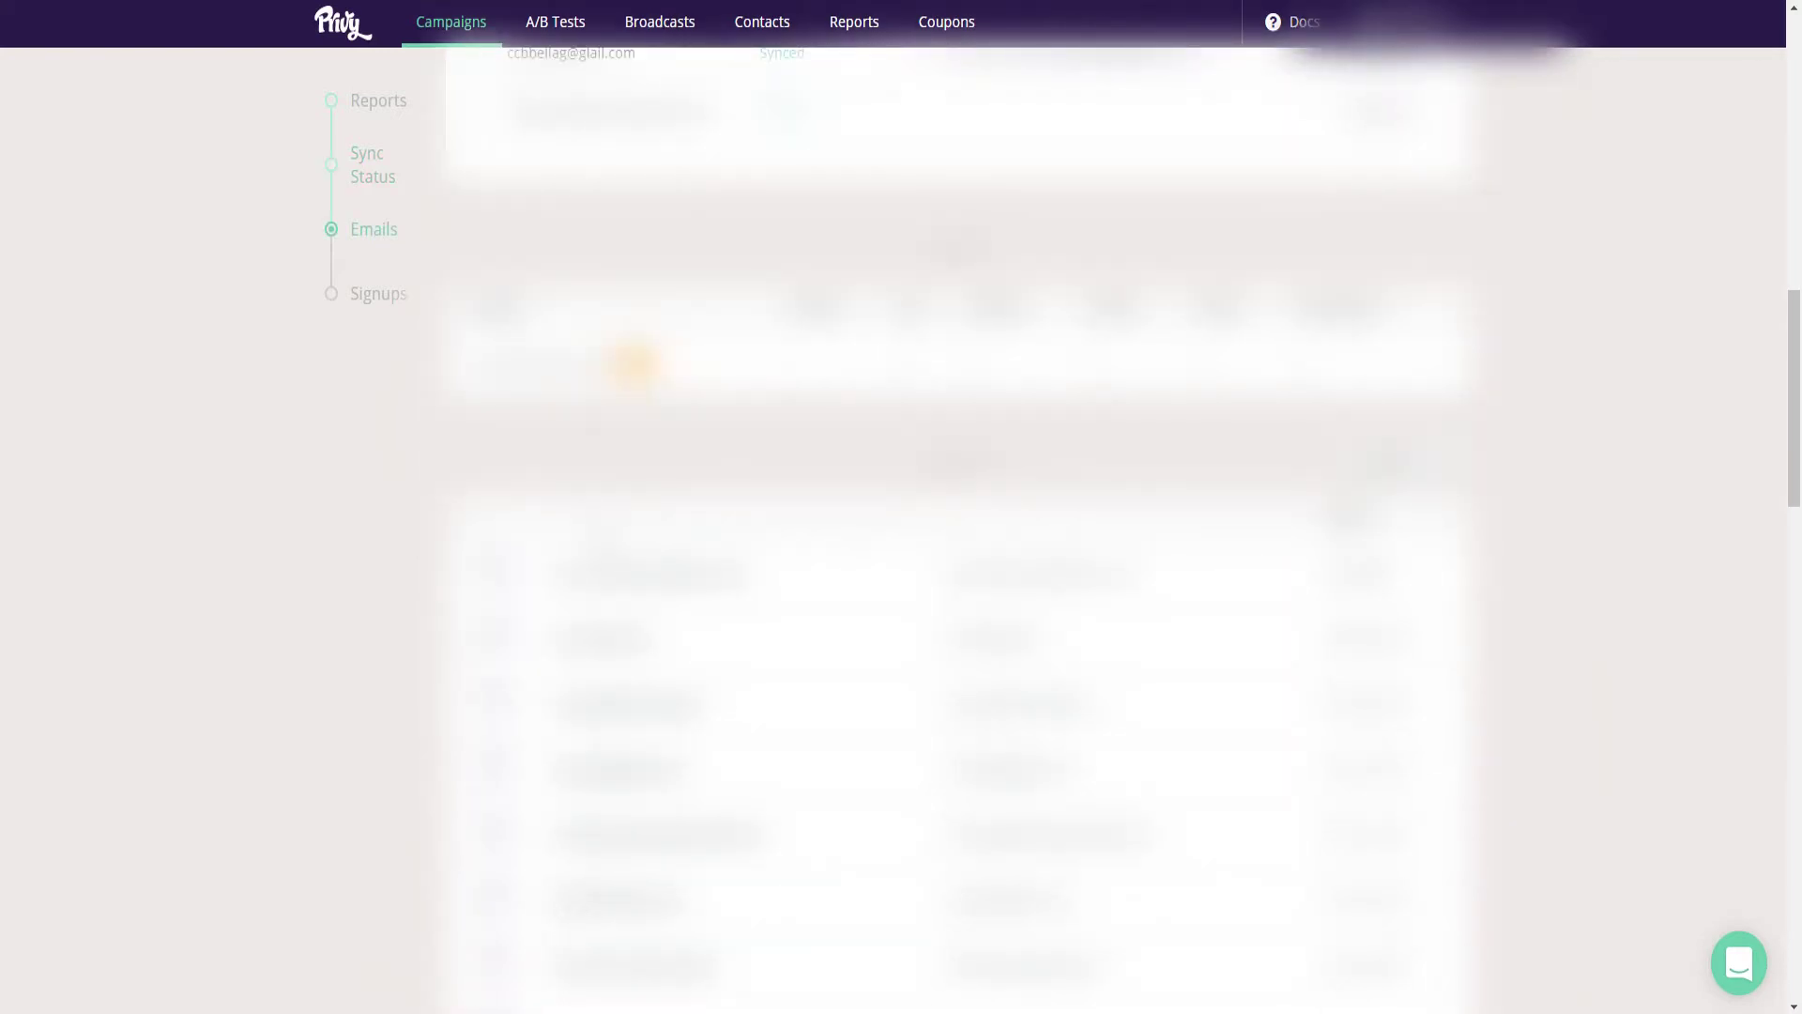
scroll(574, 597, "up", 10)
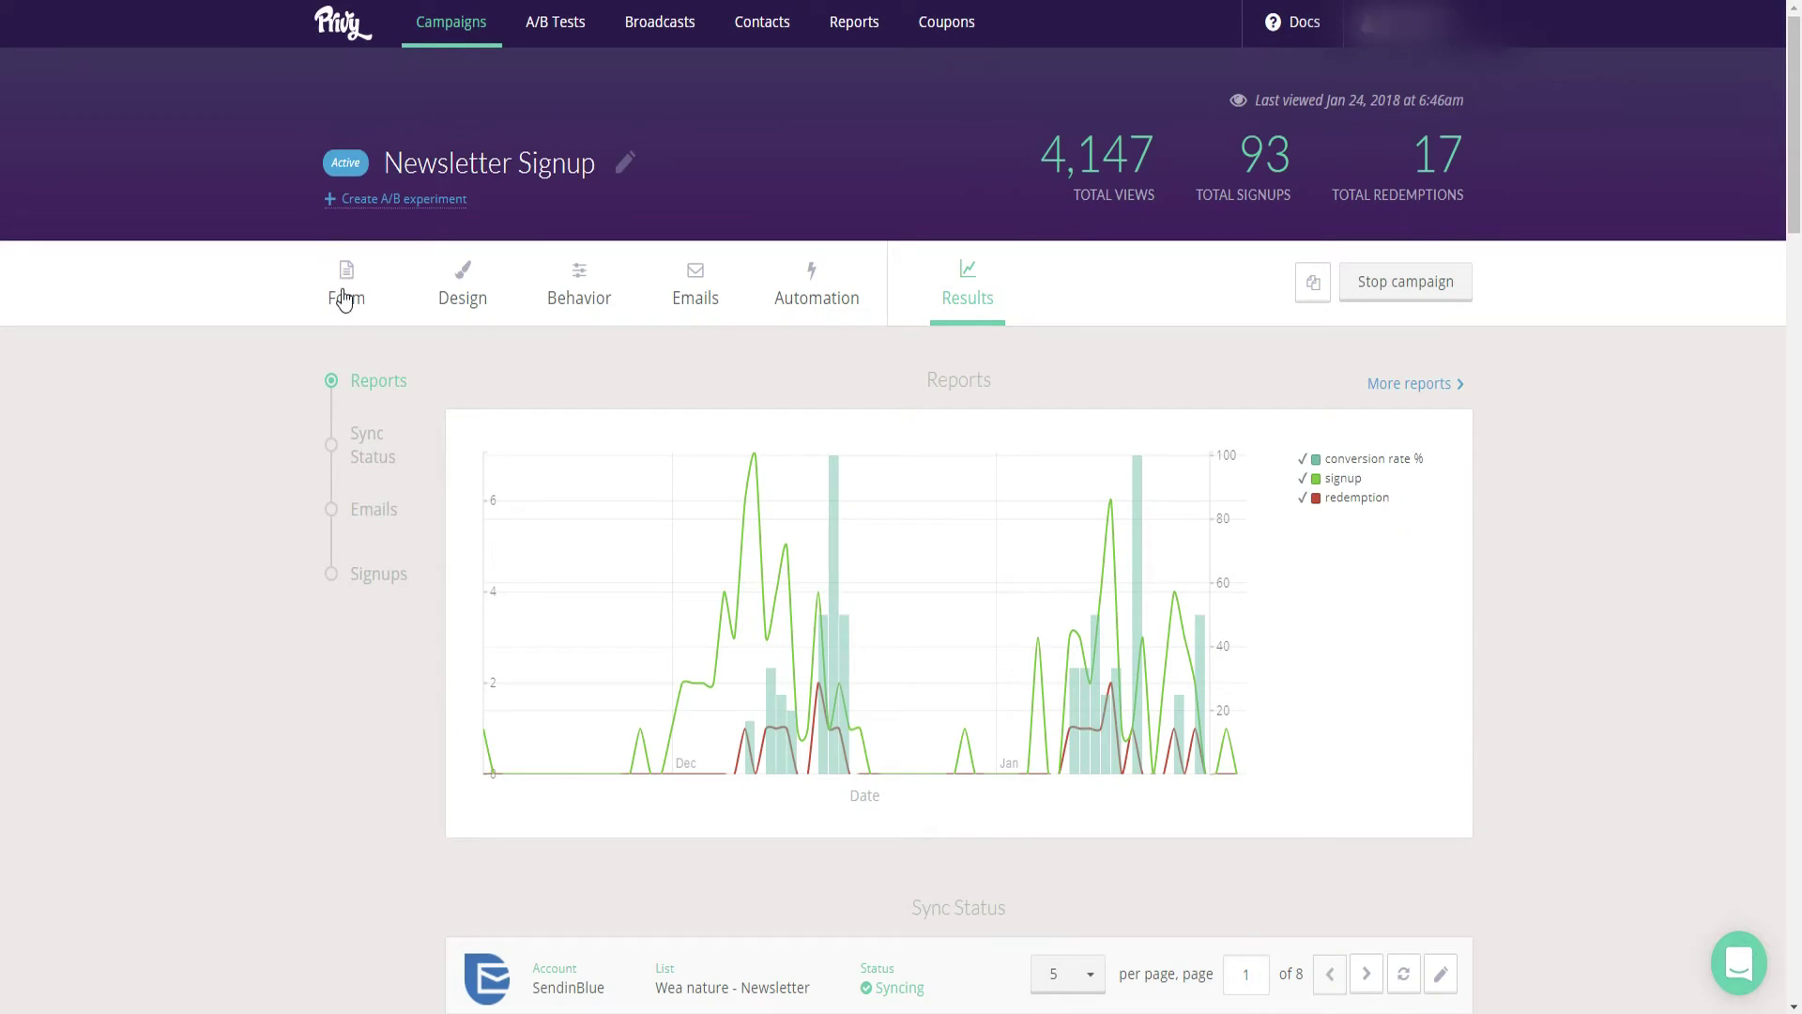
- Review the field types available for the campaign's signup form and its signup validation options
left_click(347, 282)
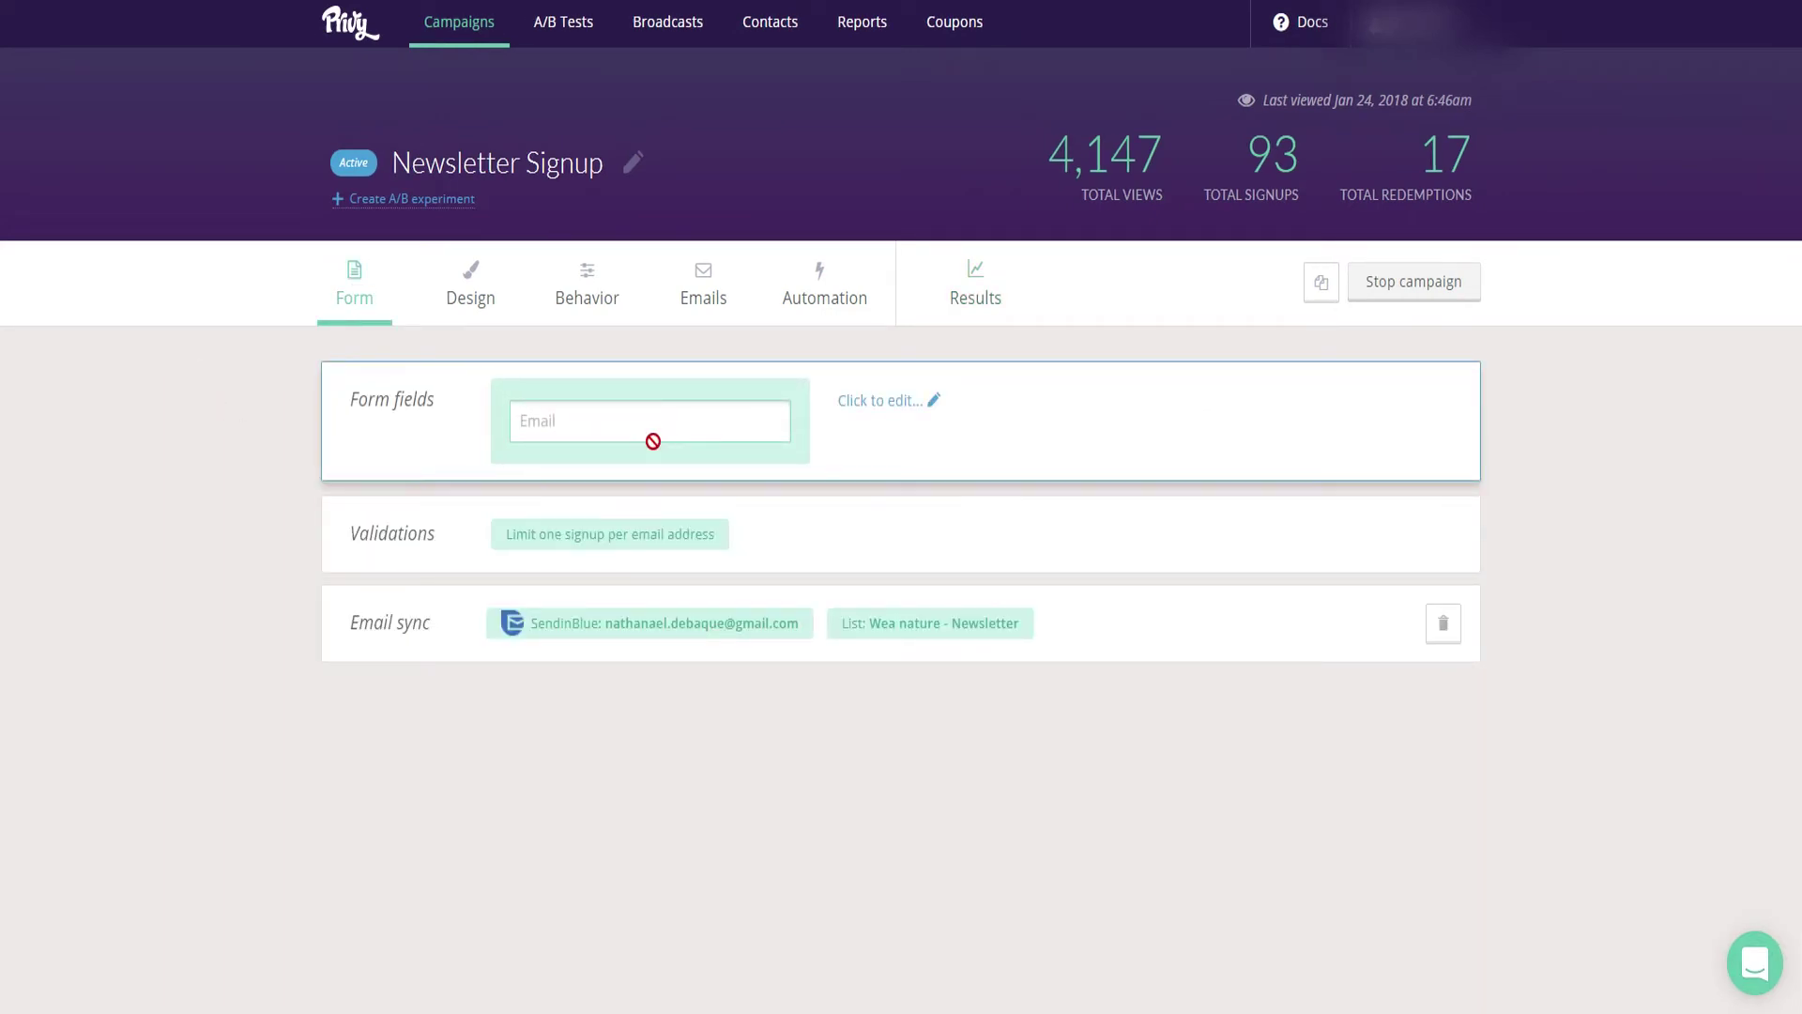
left_click(878, 406)
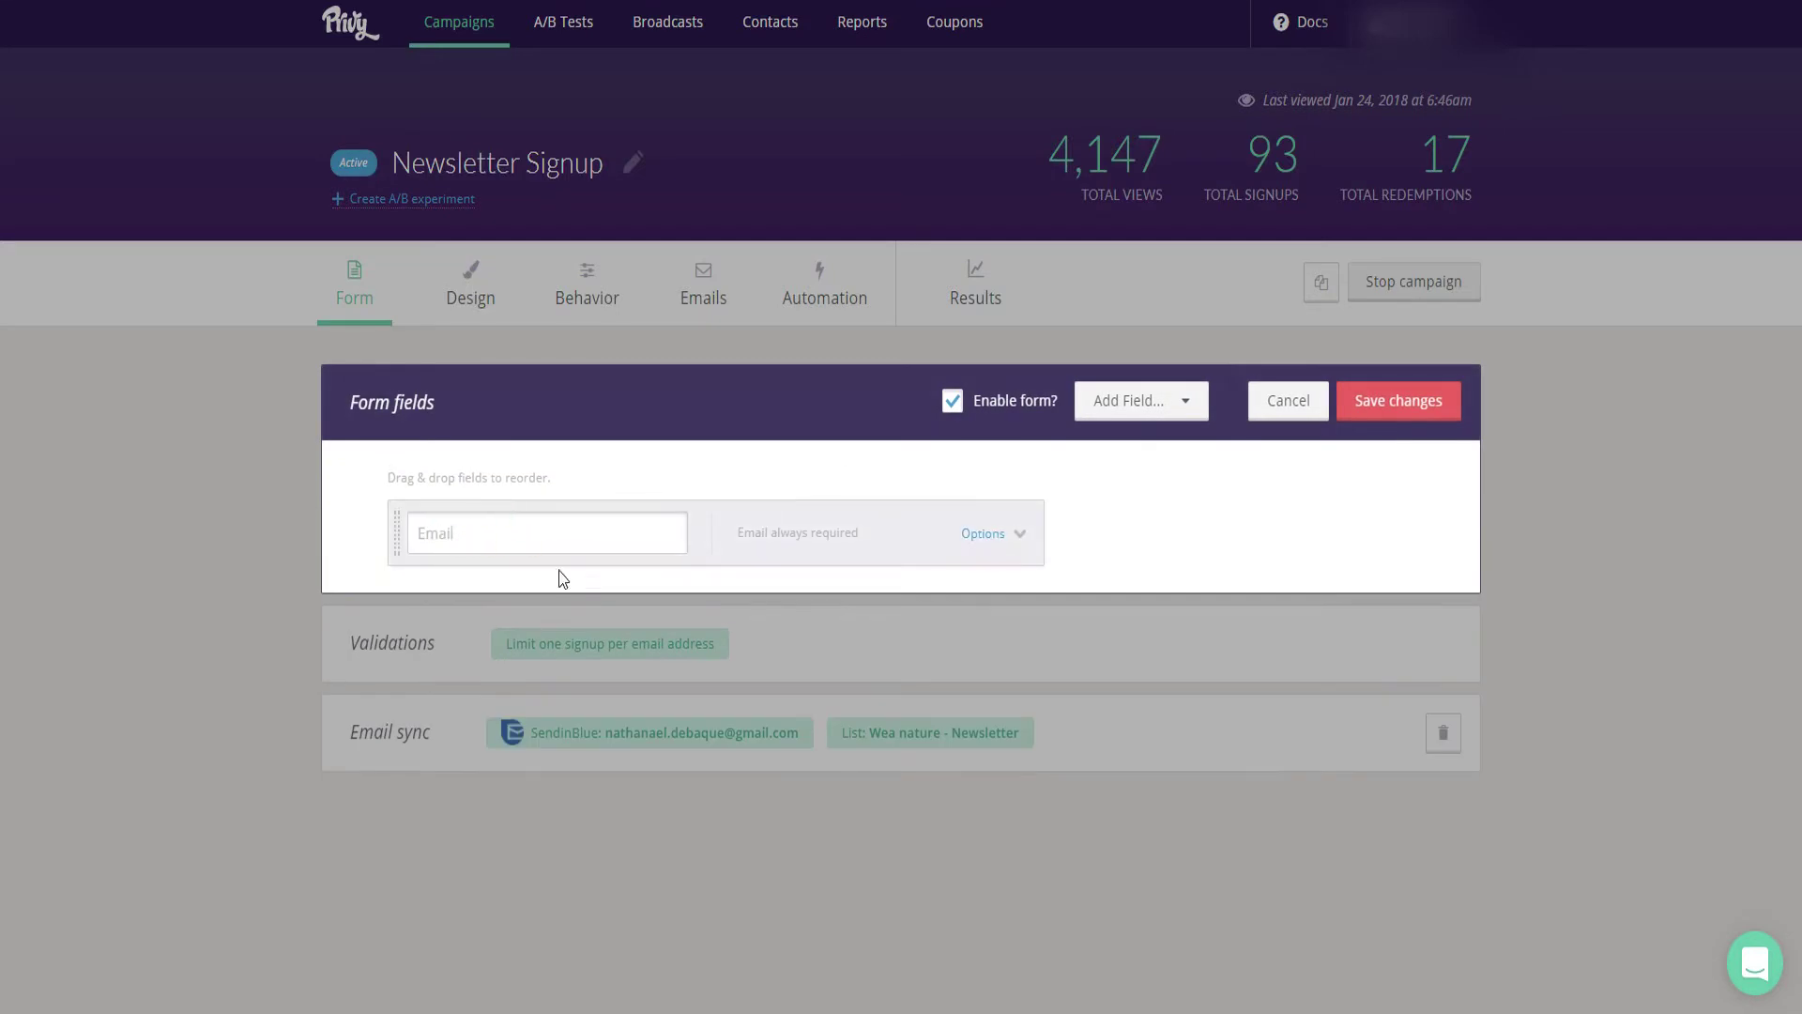
left_click(1124, 413)
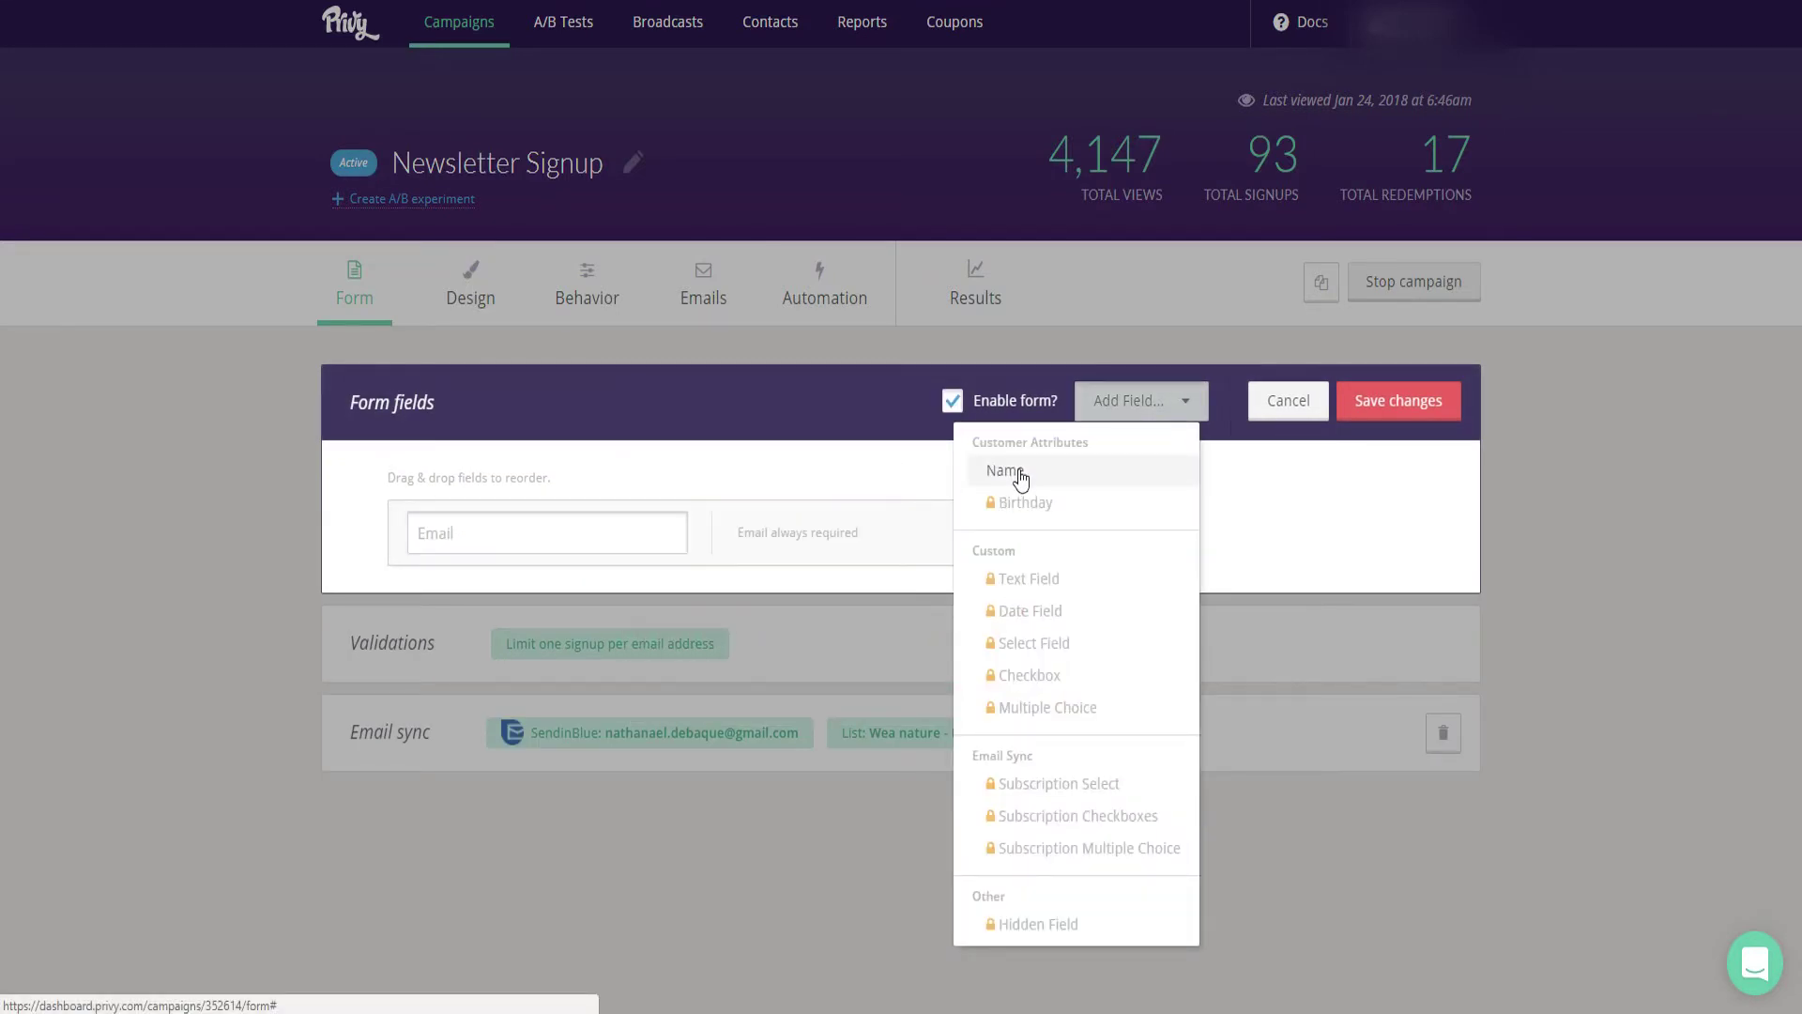
mouse_move(1039, 588)
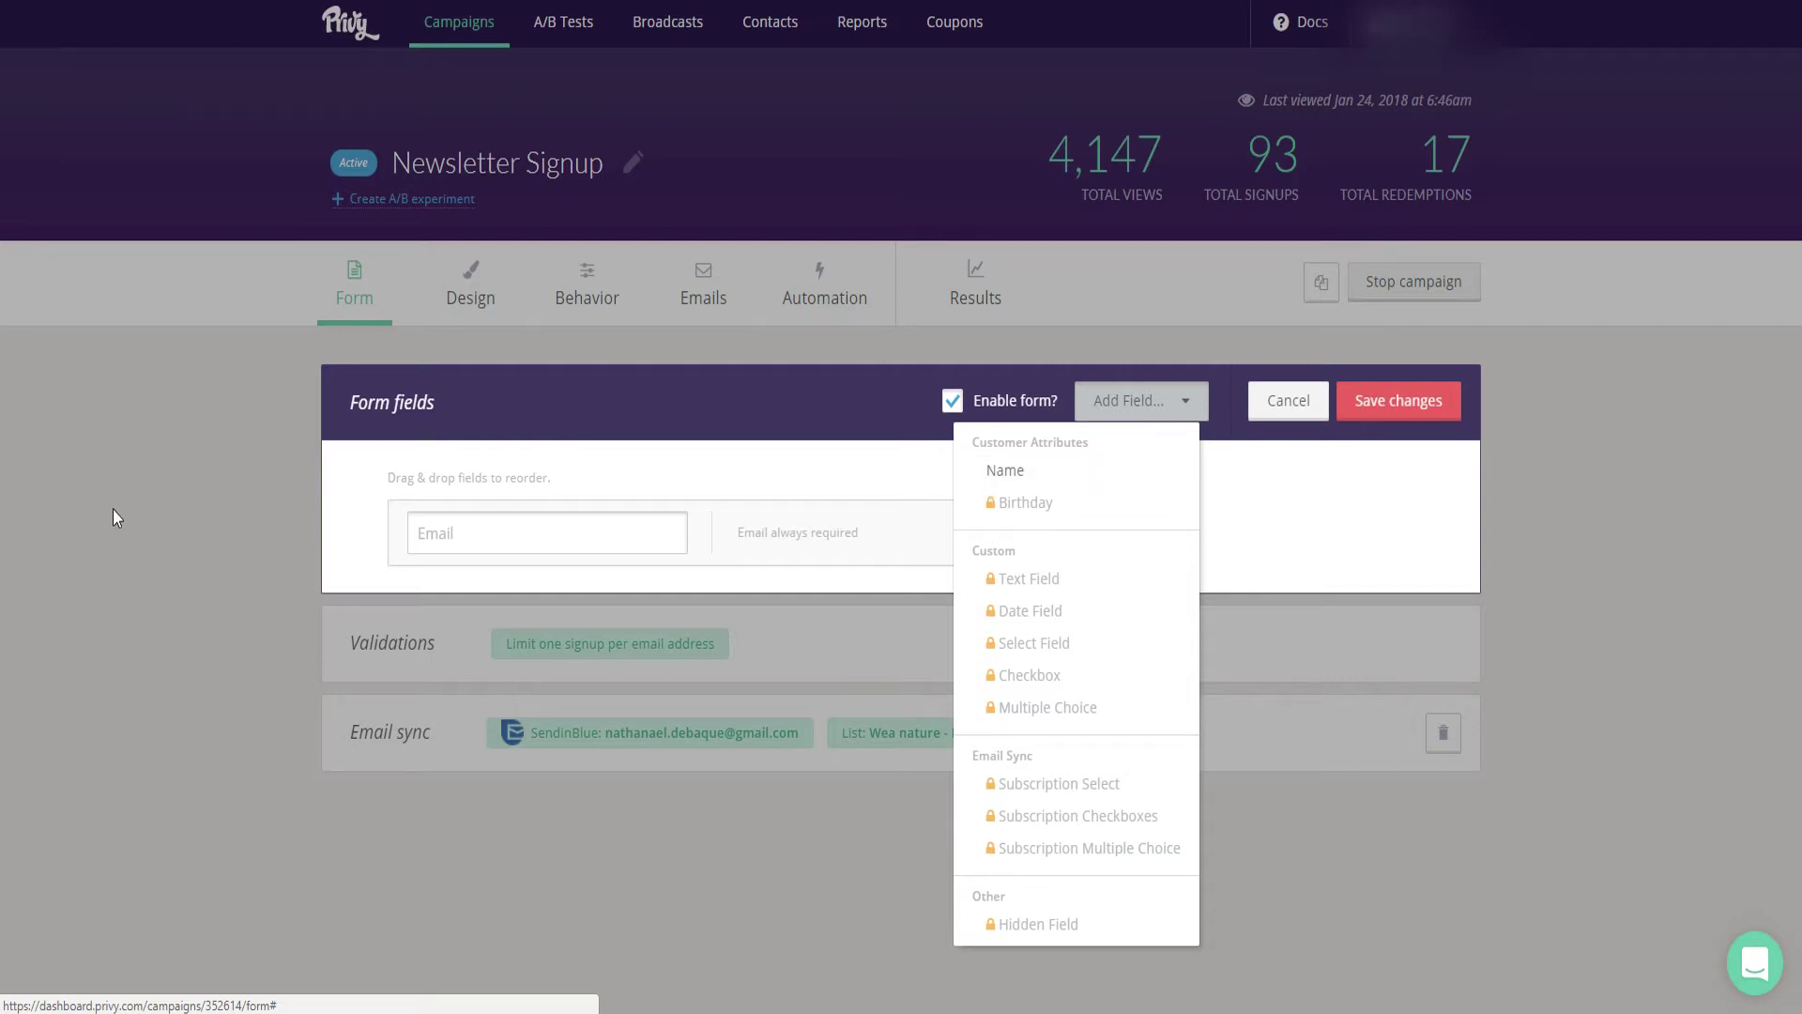
left_click(217, 644)
left_click(1385, 409)
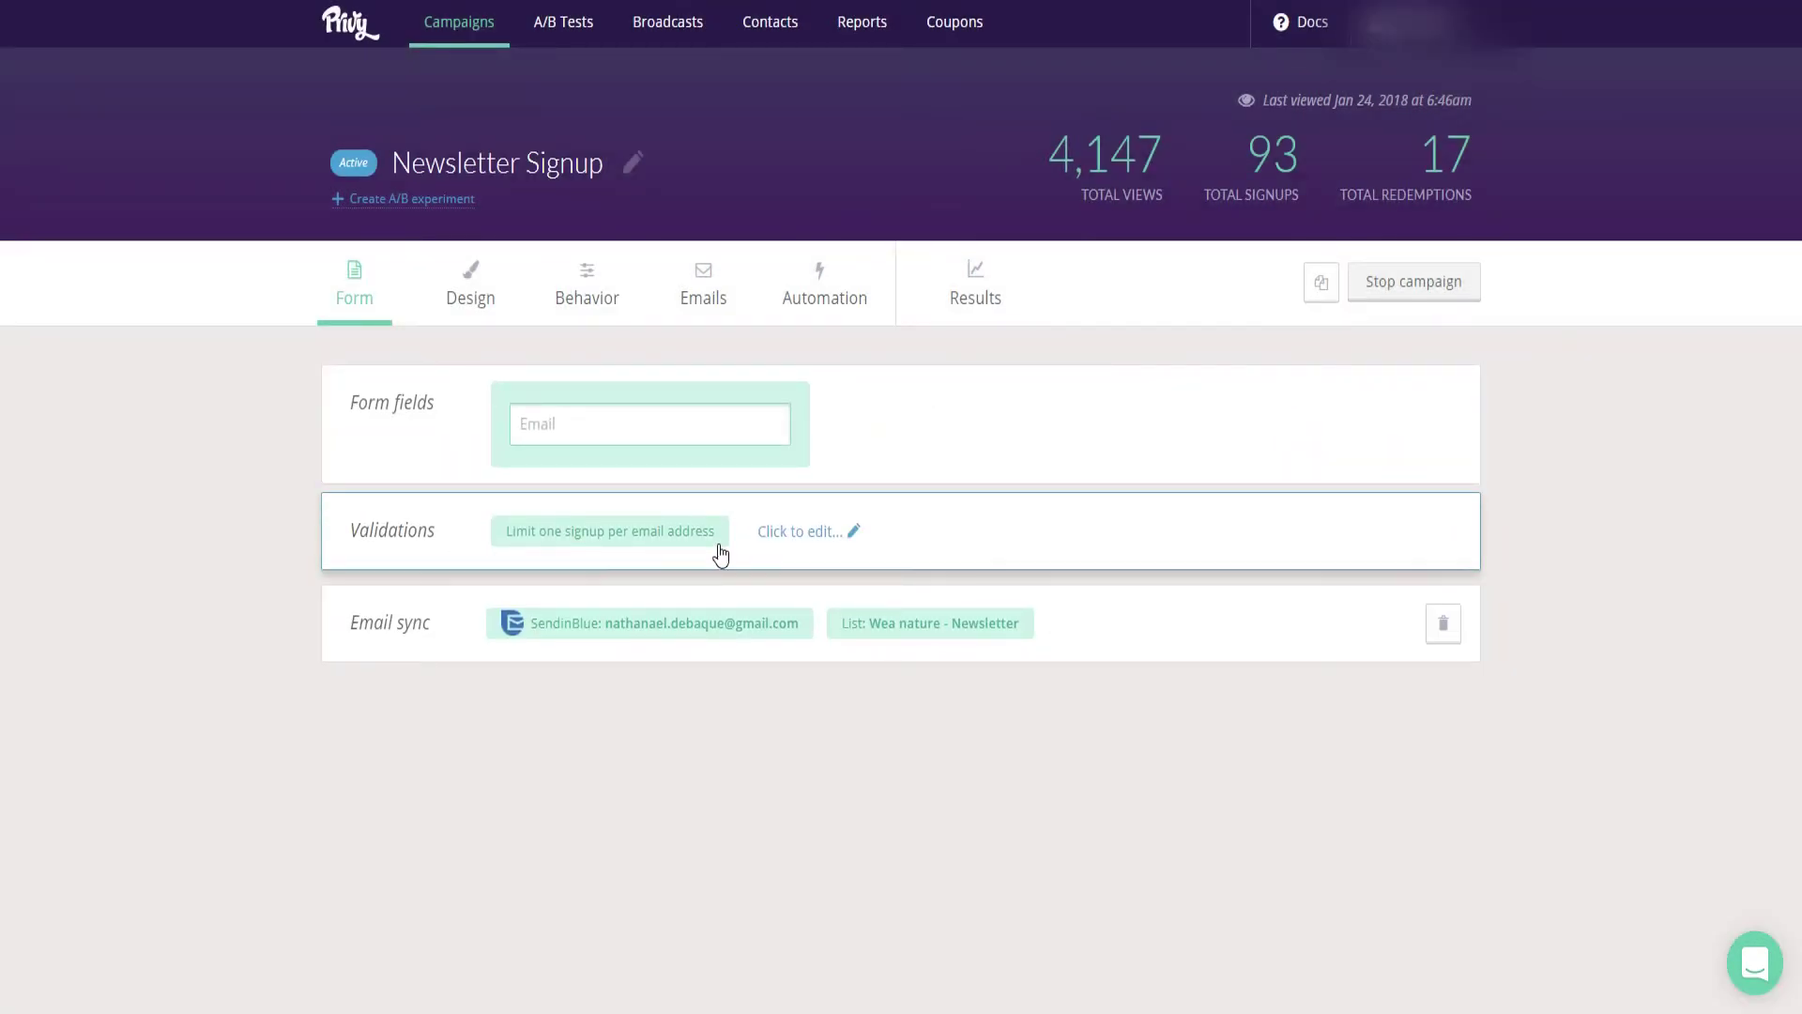
left_click(799, 554)
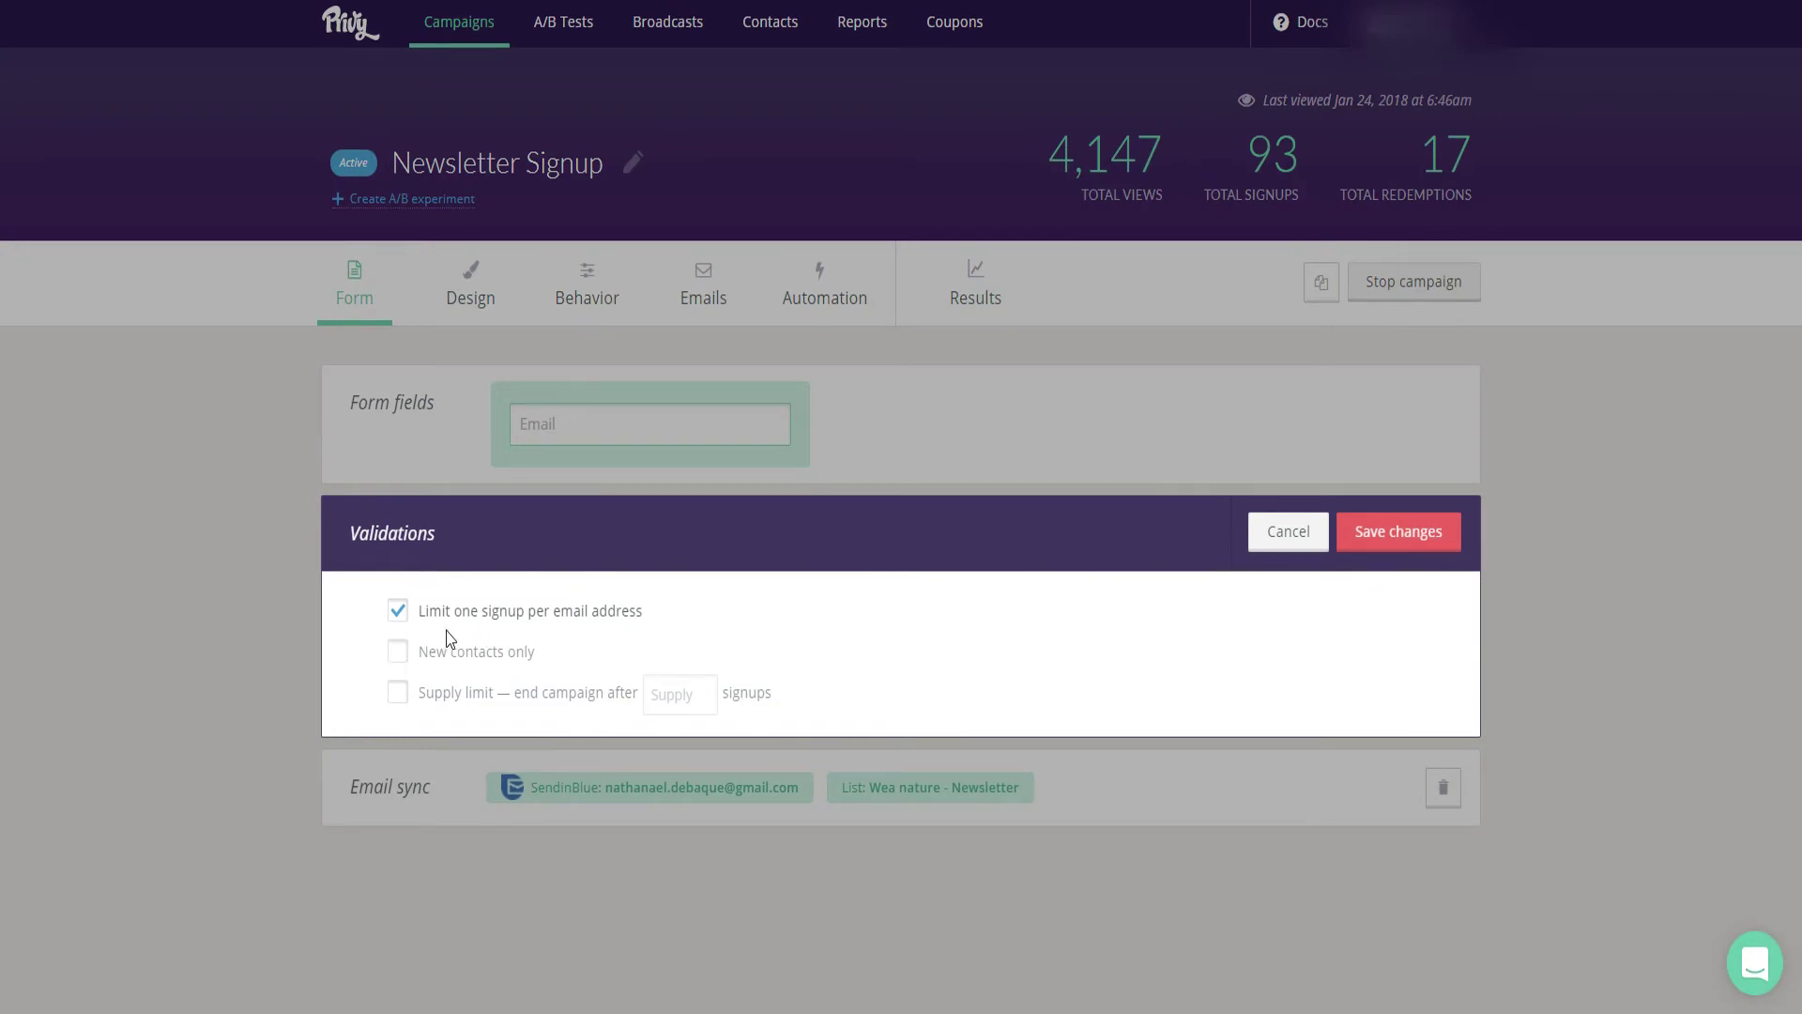
left_click(1294, 522)
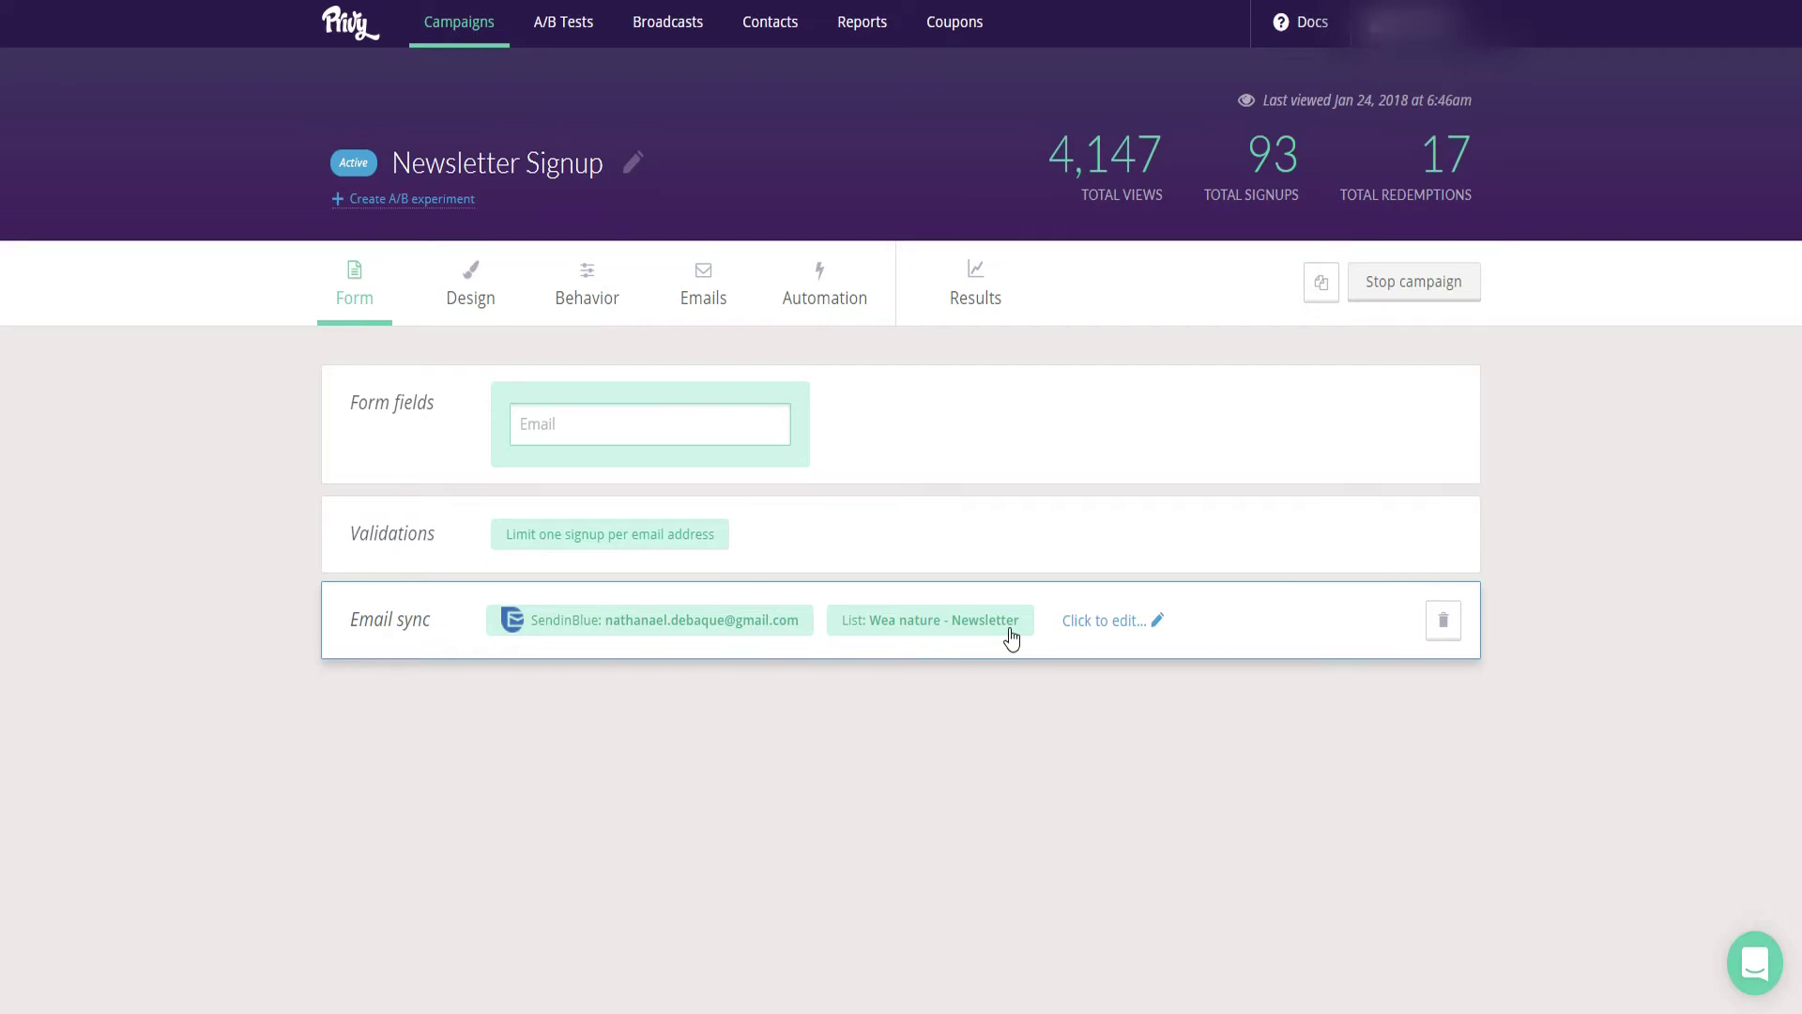
- Review the popup triggers in the campaign's design settings, including timer, exit-intent and frequency, and save them
left_click(464, 299)
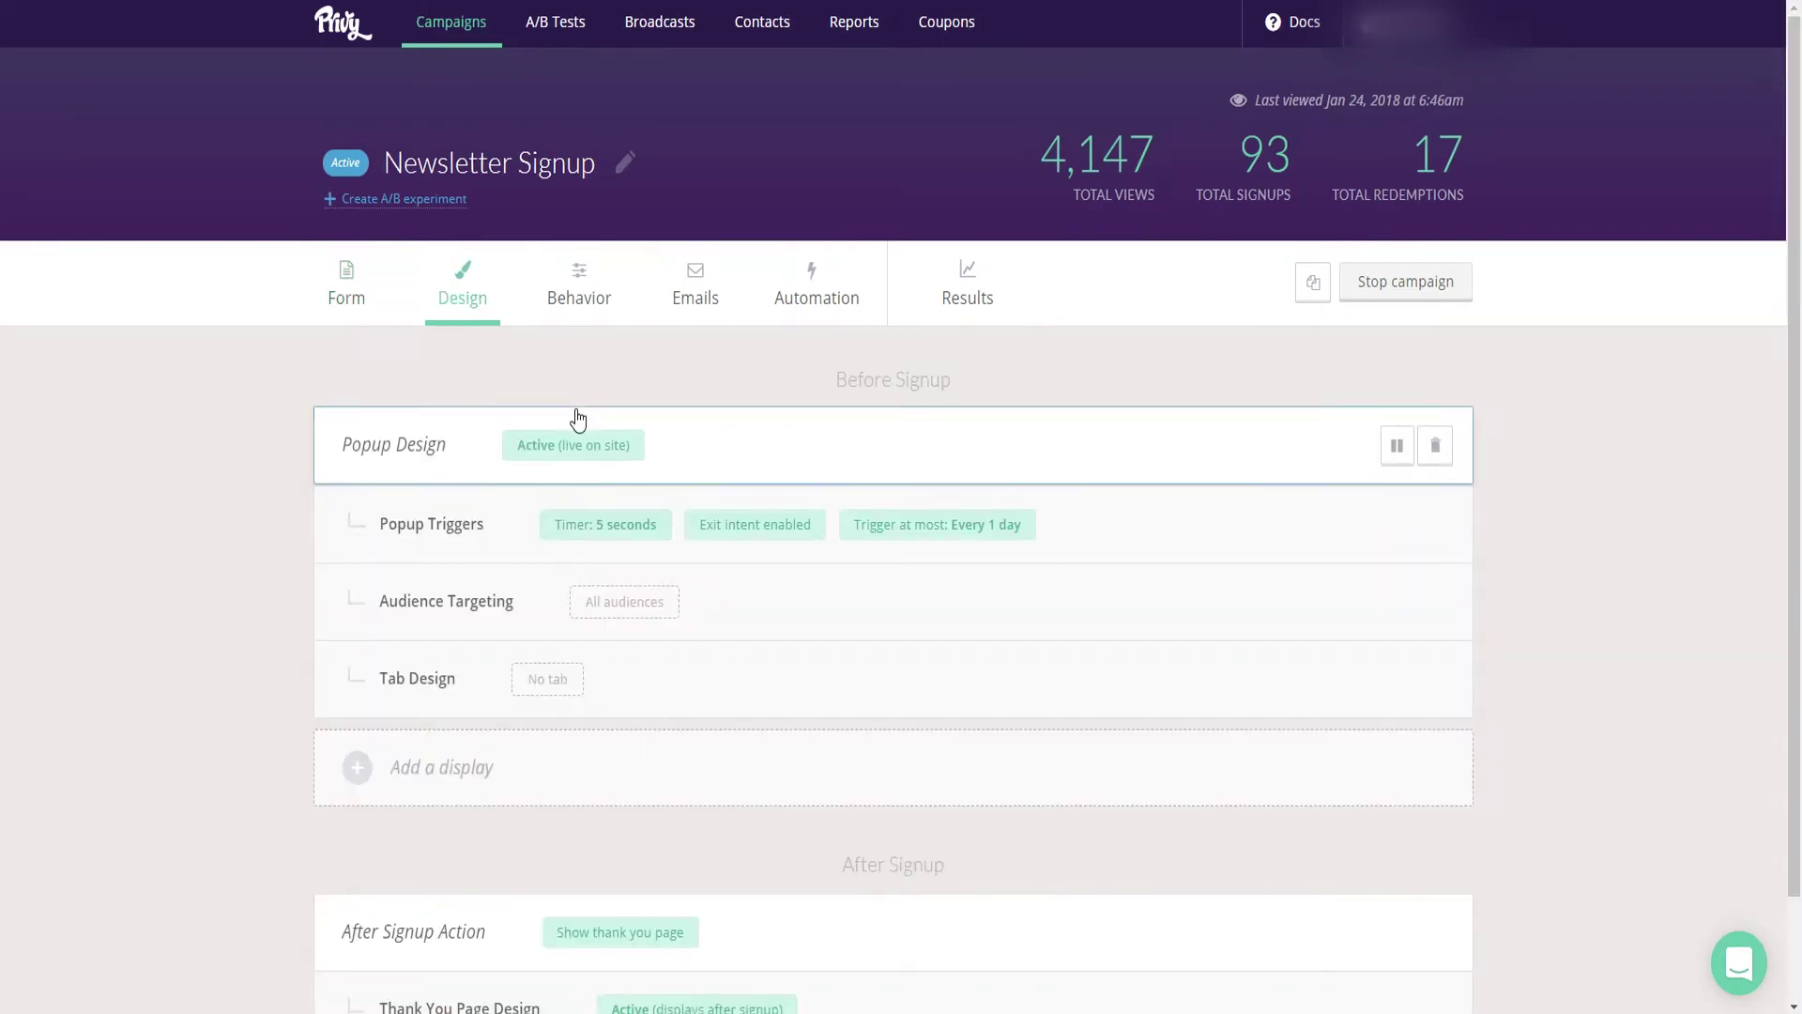
scroll(261, 563, "down", 1)
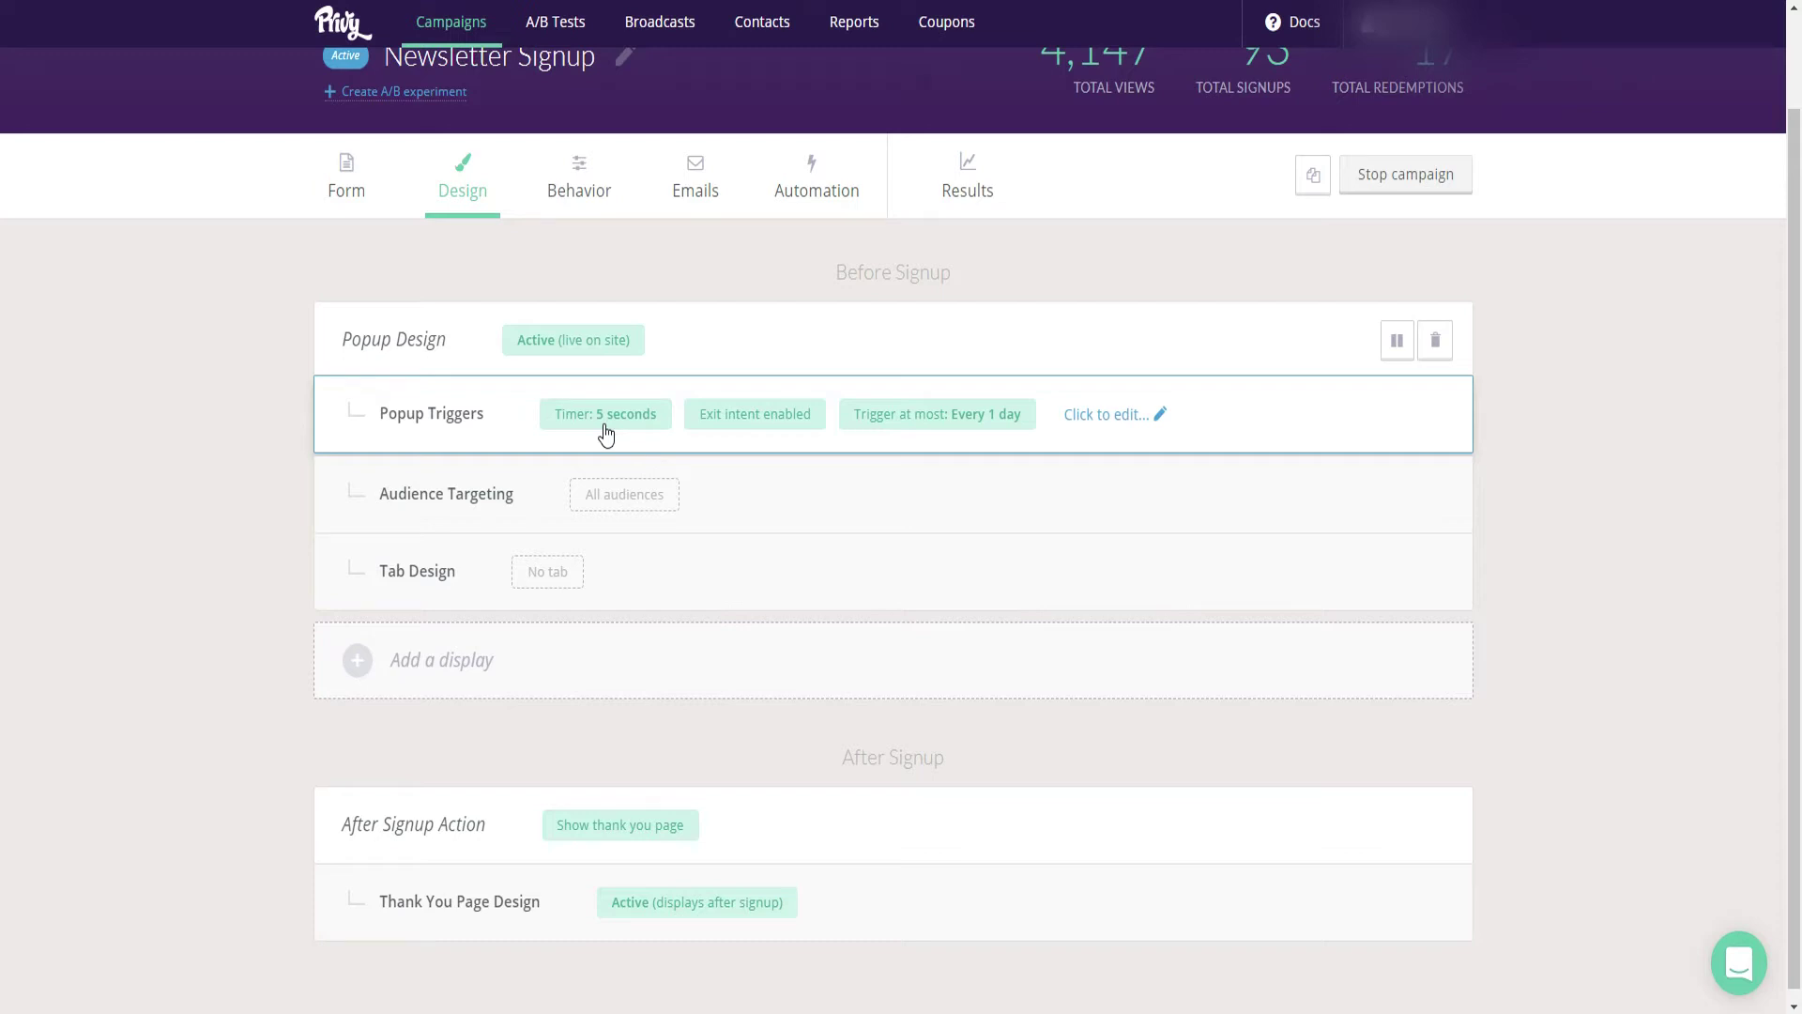
left_click(744, 434)
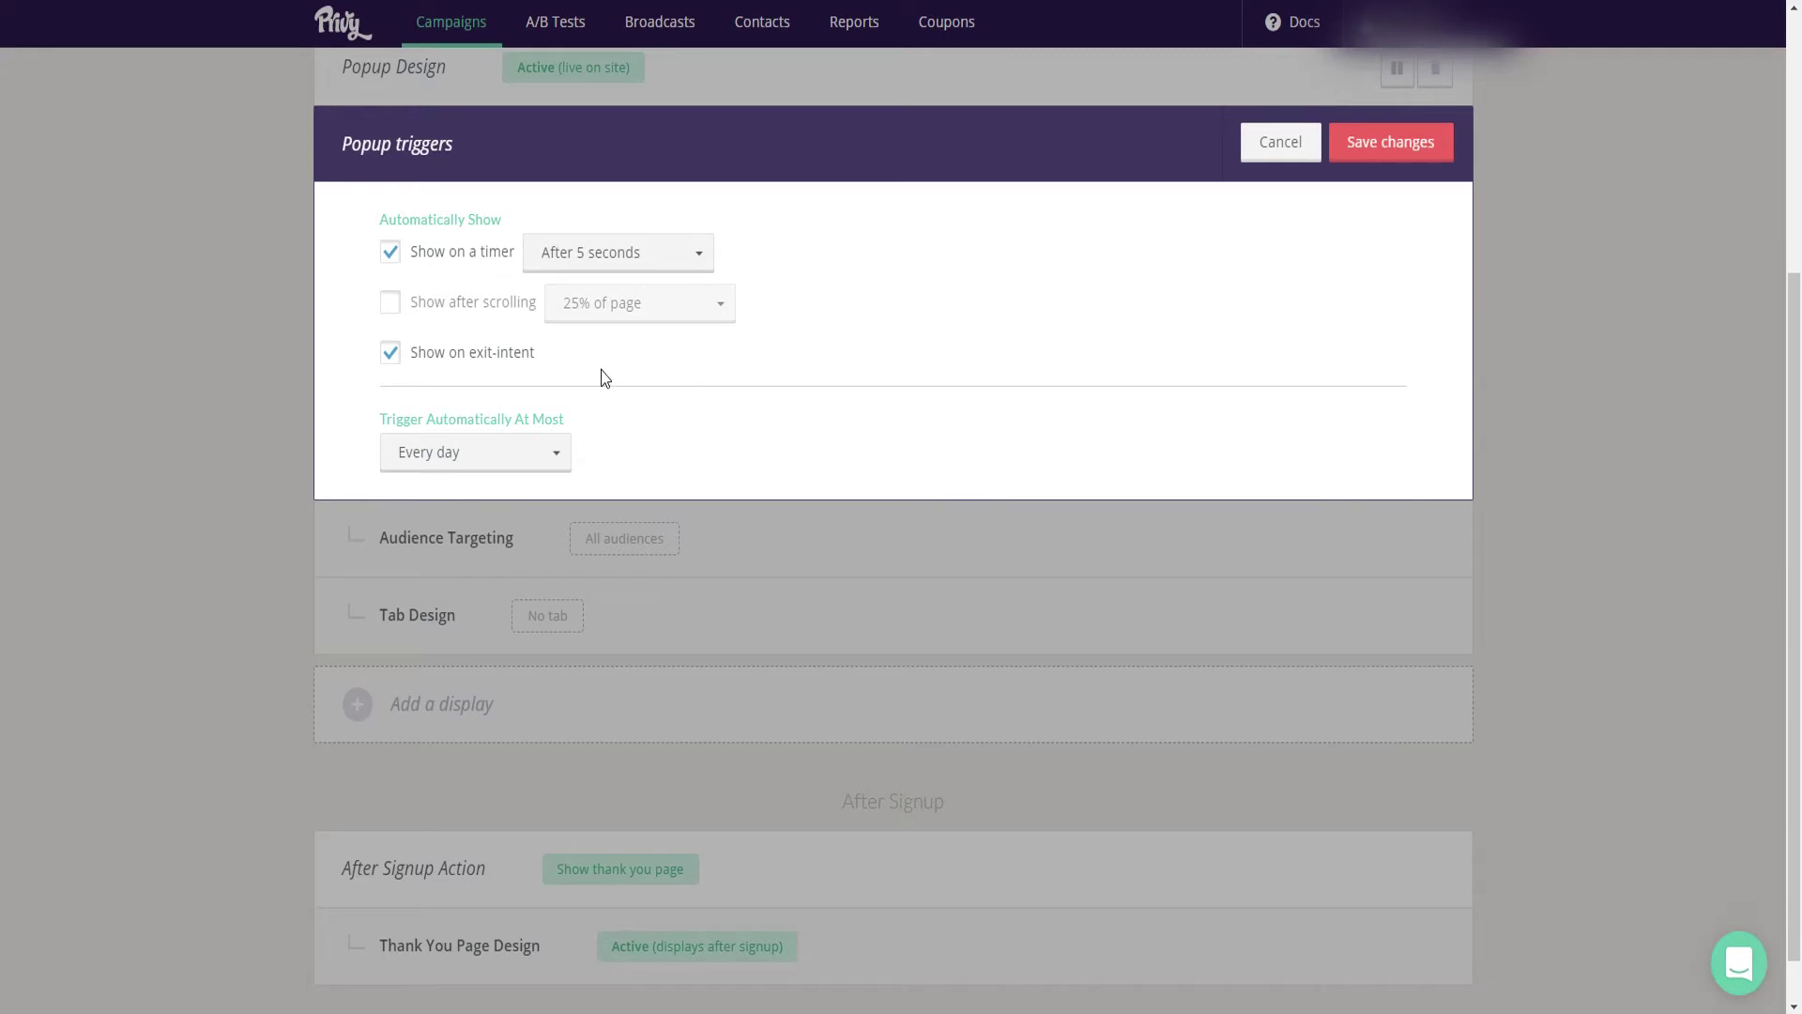
mouse_move(499, 371)
left_click(1388, 145)
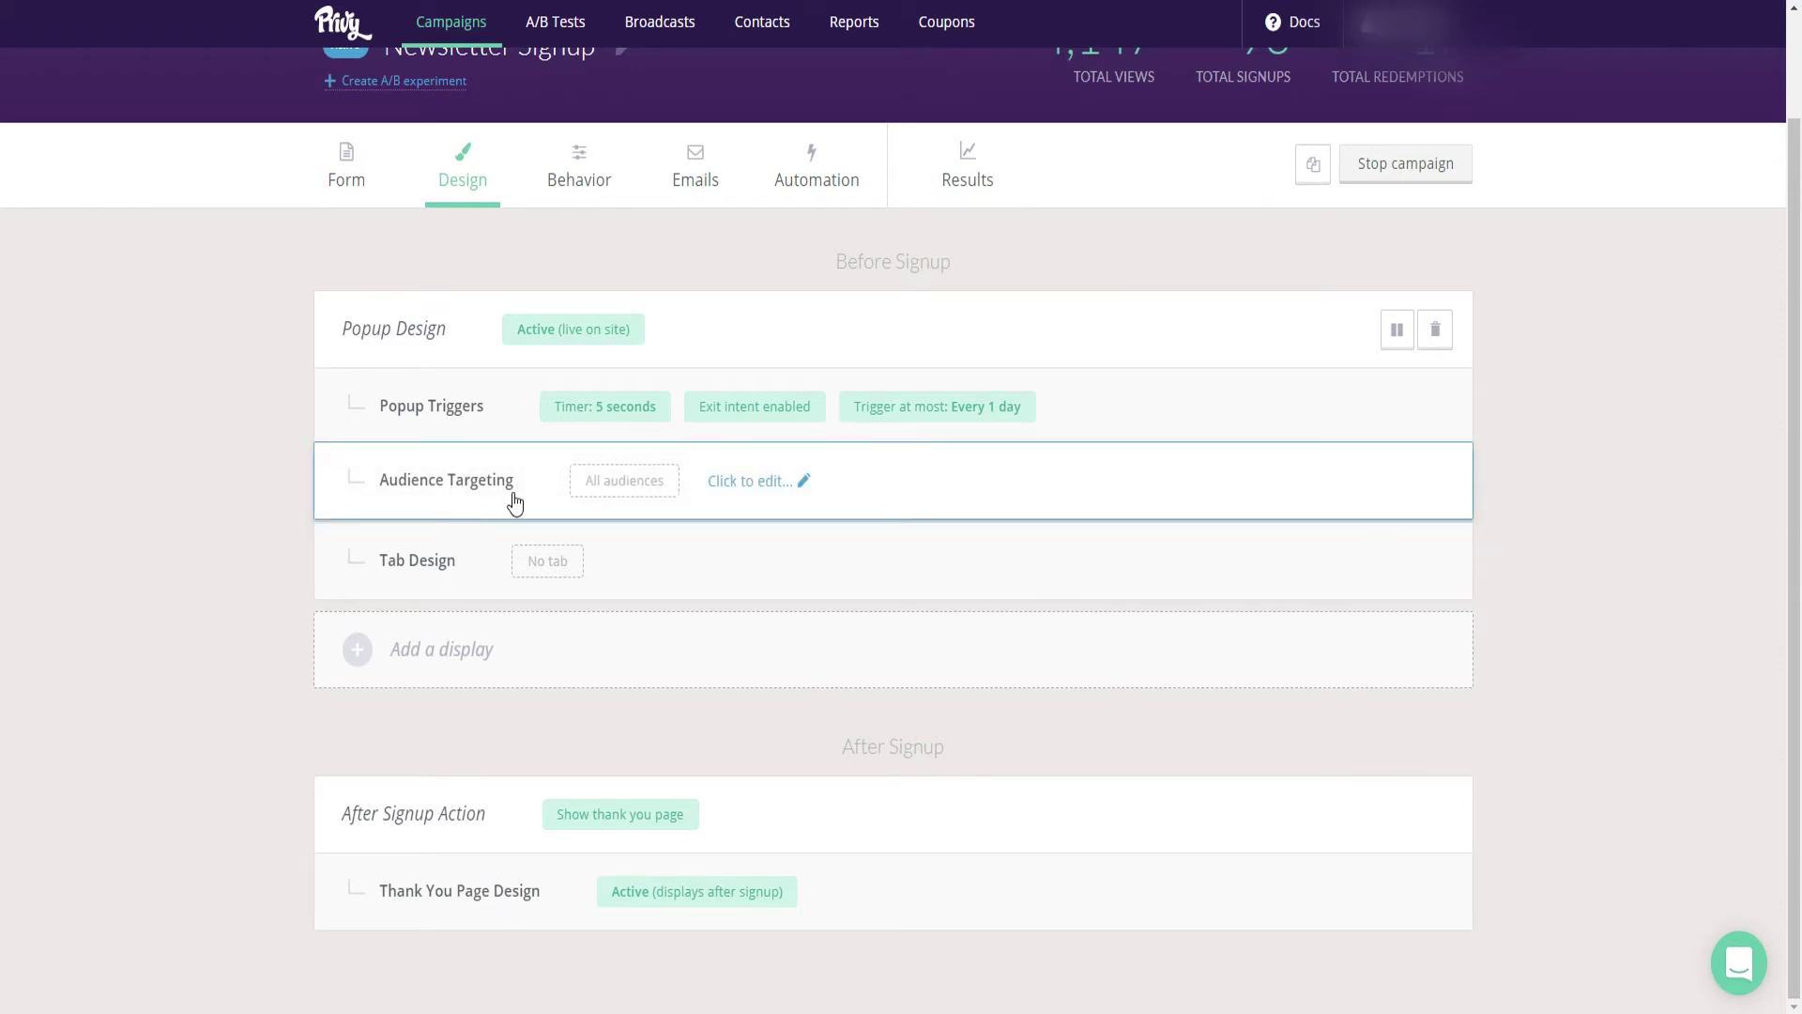
- Review the popup's audience targeting information and the campaign's after-signup action options
left_click(736, 484)
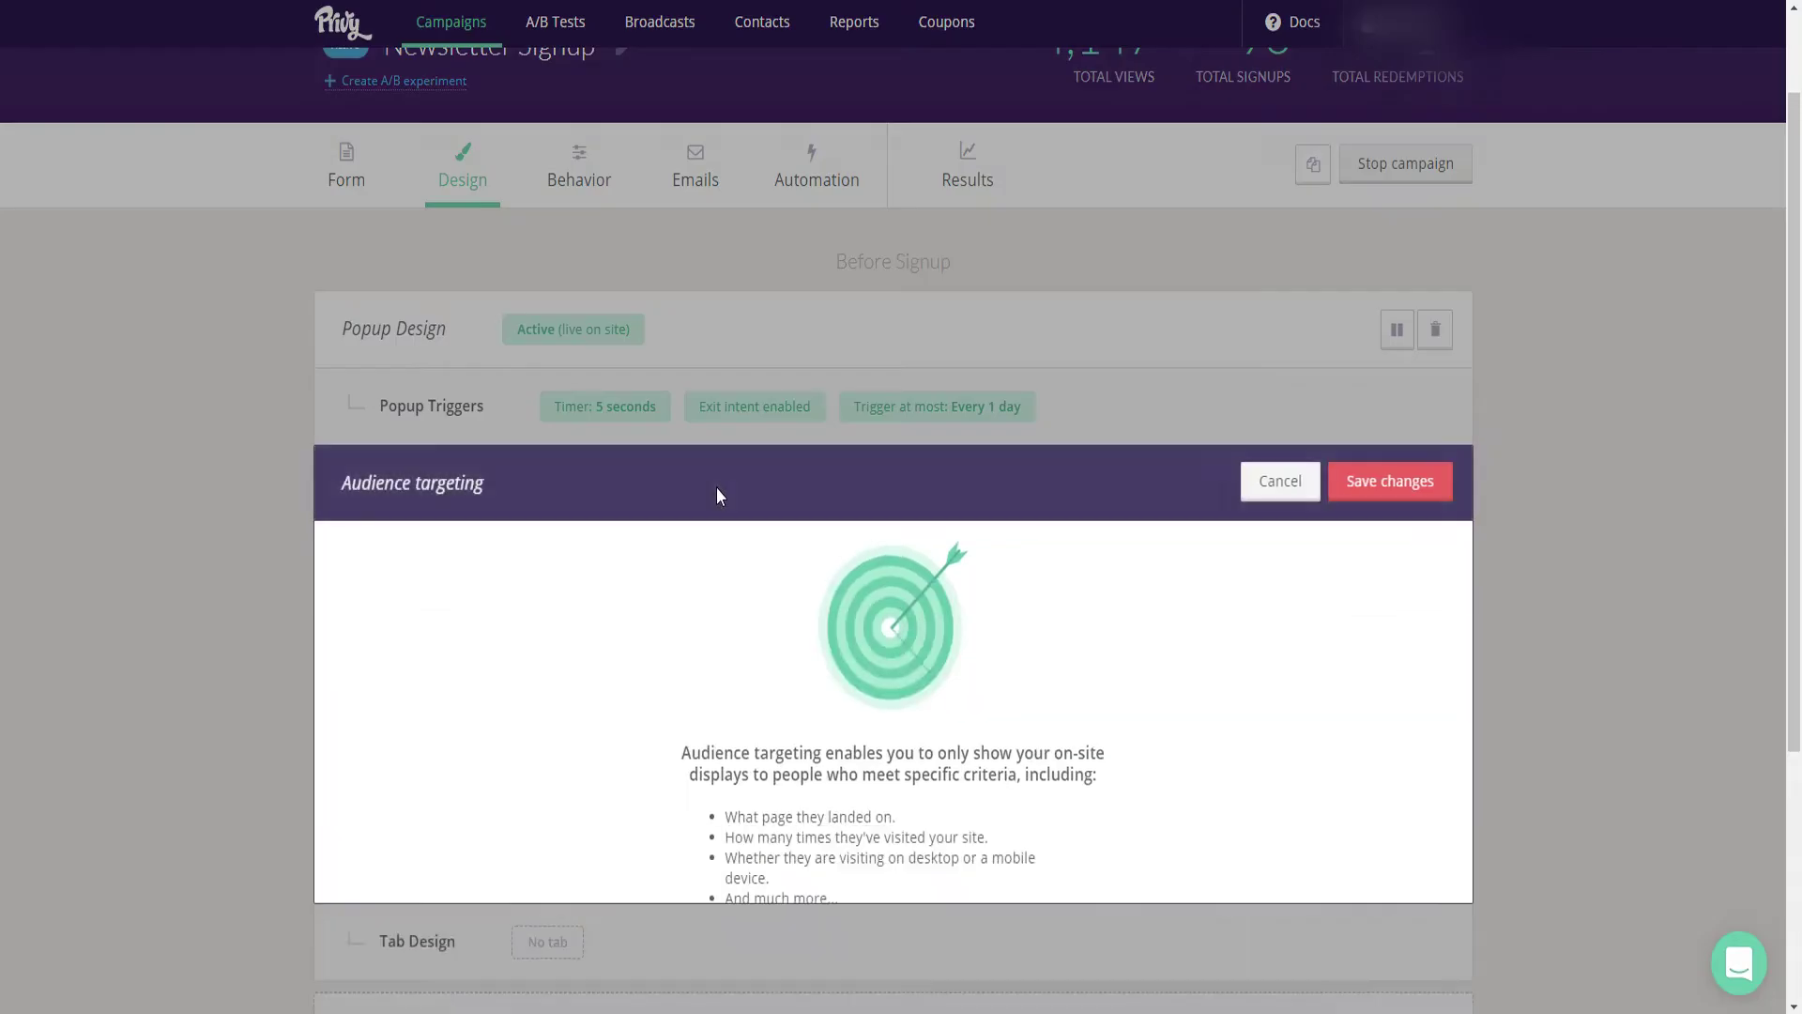
scroll(695, 492, "down", 3)
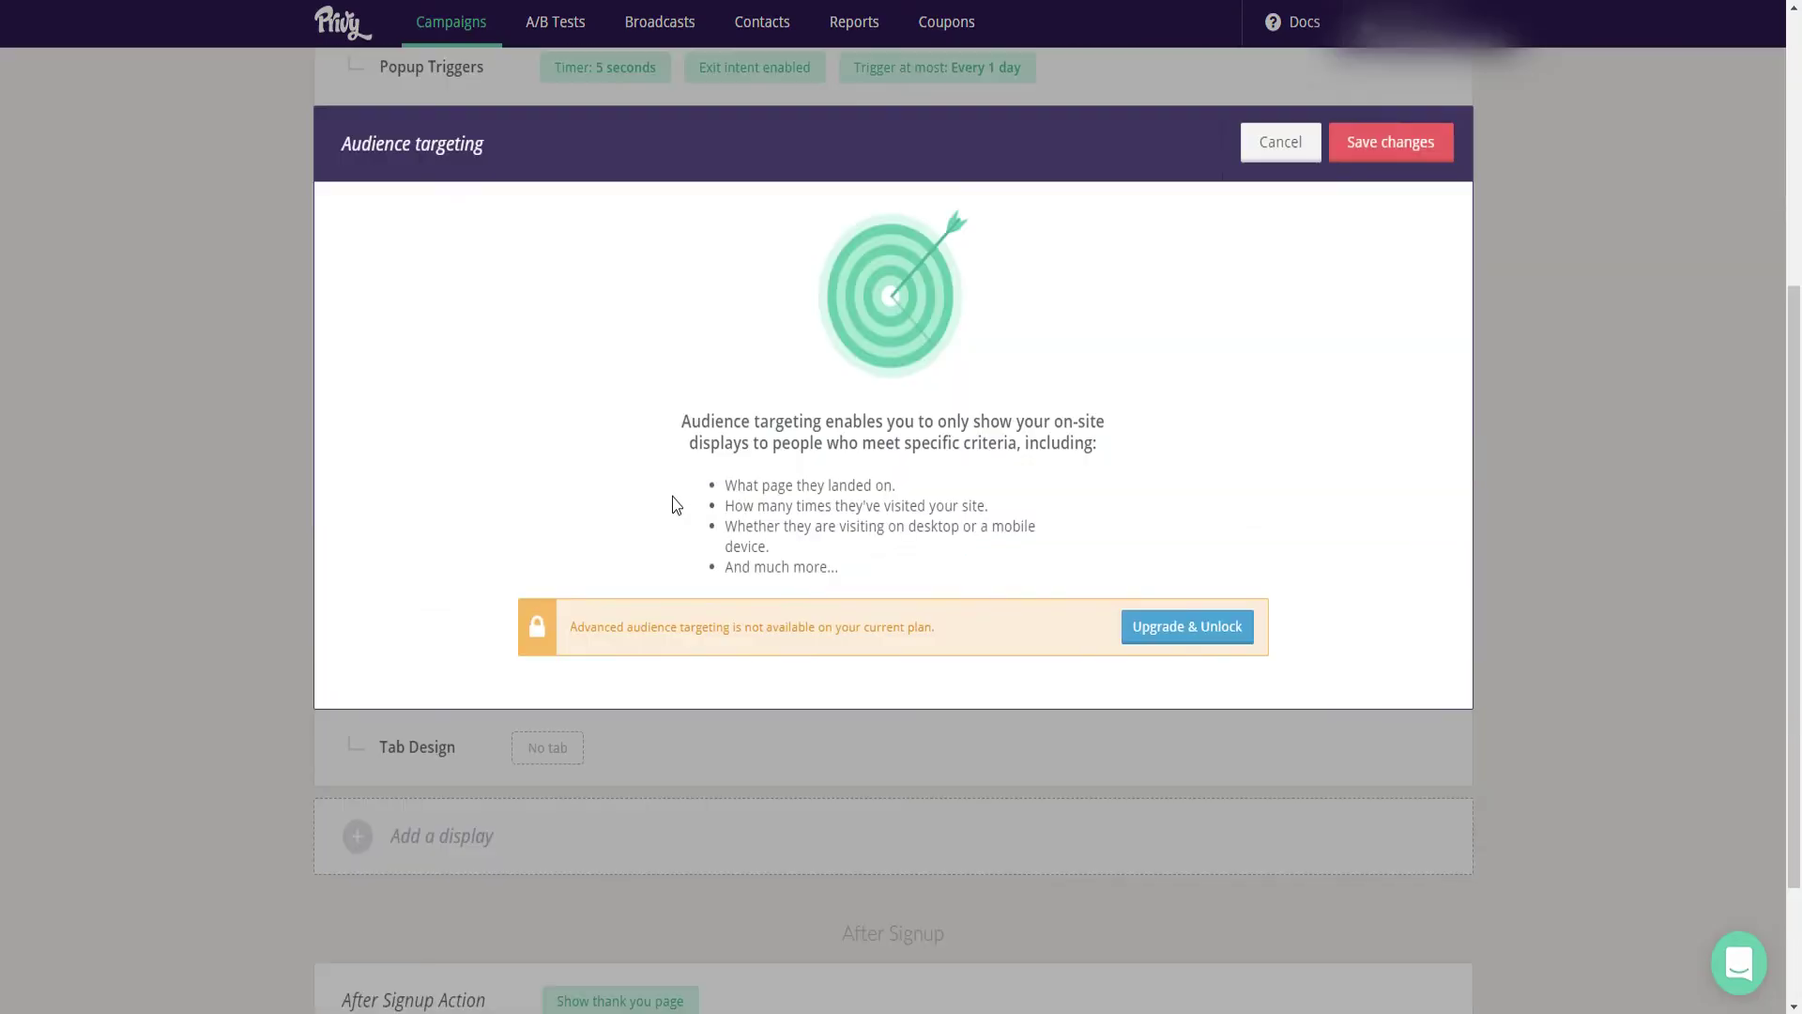
left_click(1291, 160)
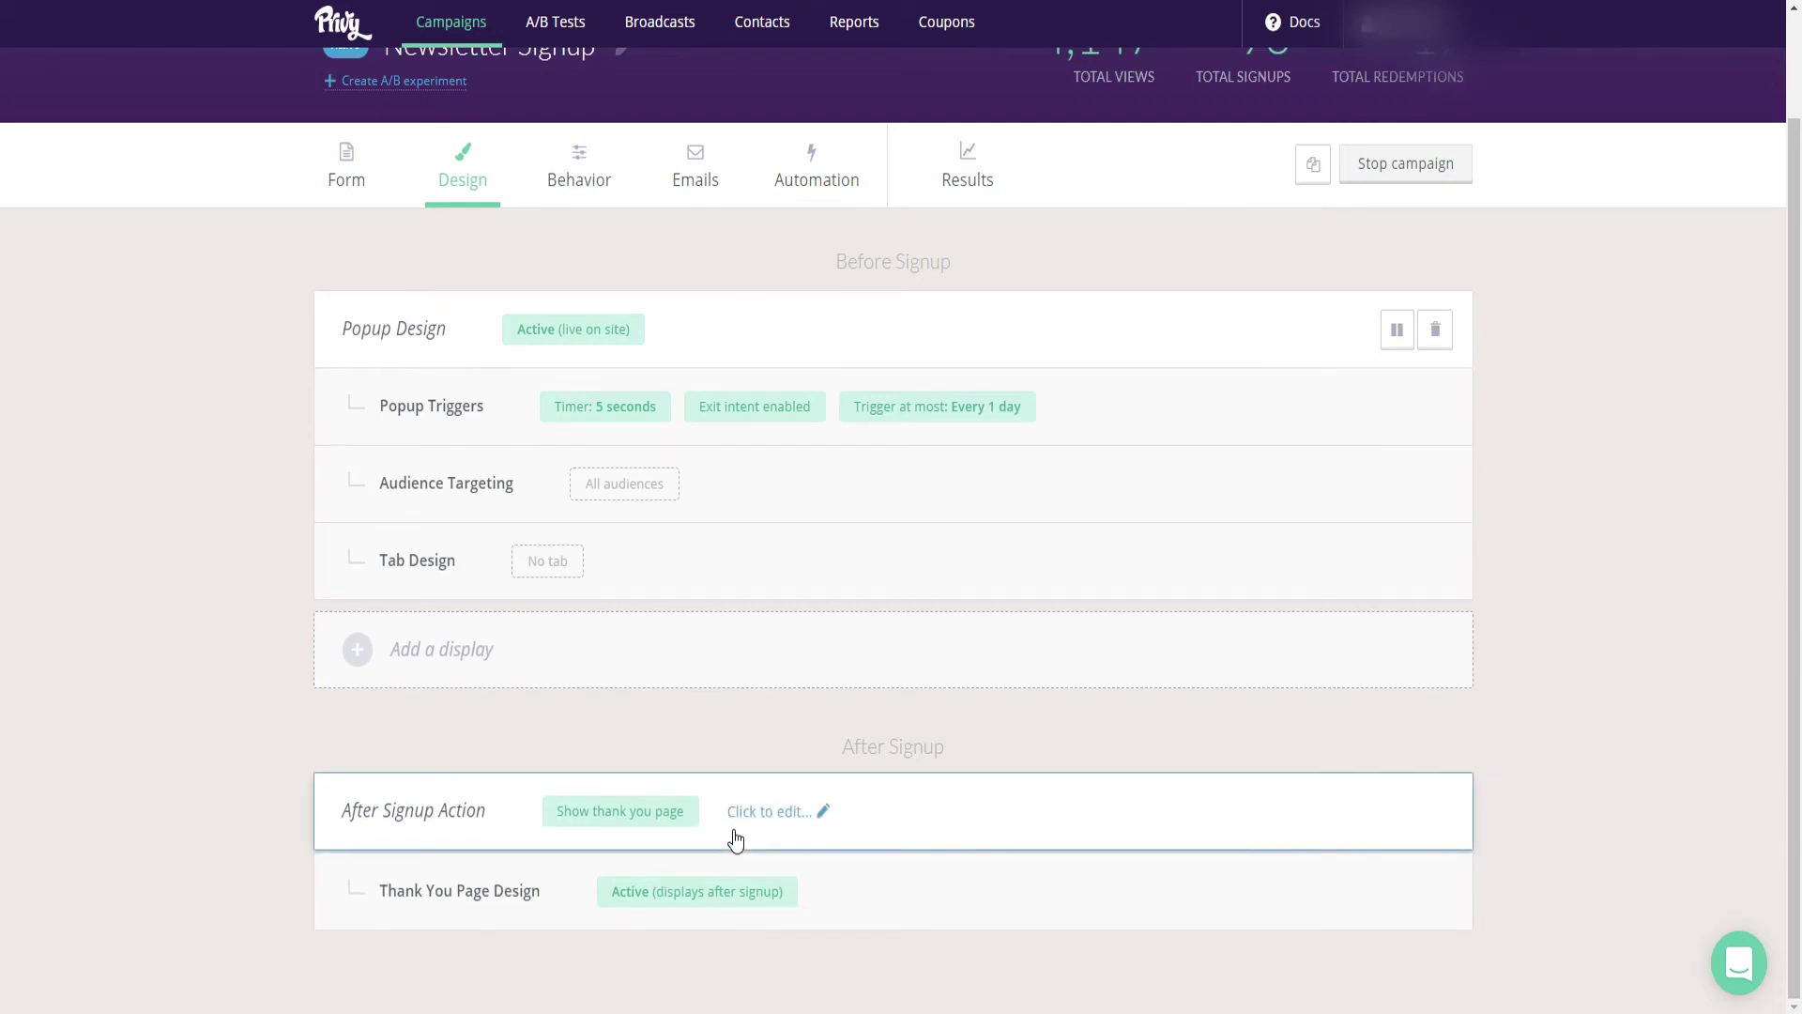
left_click(765, 814)
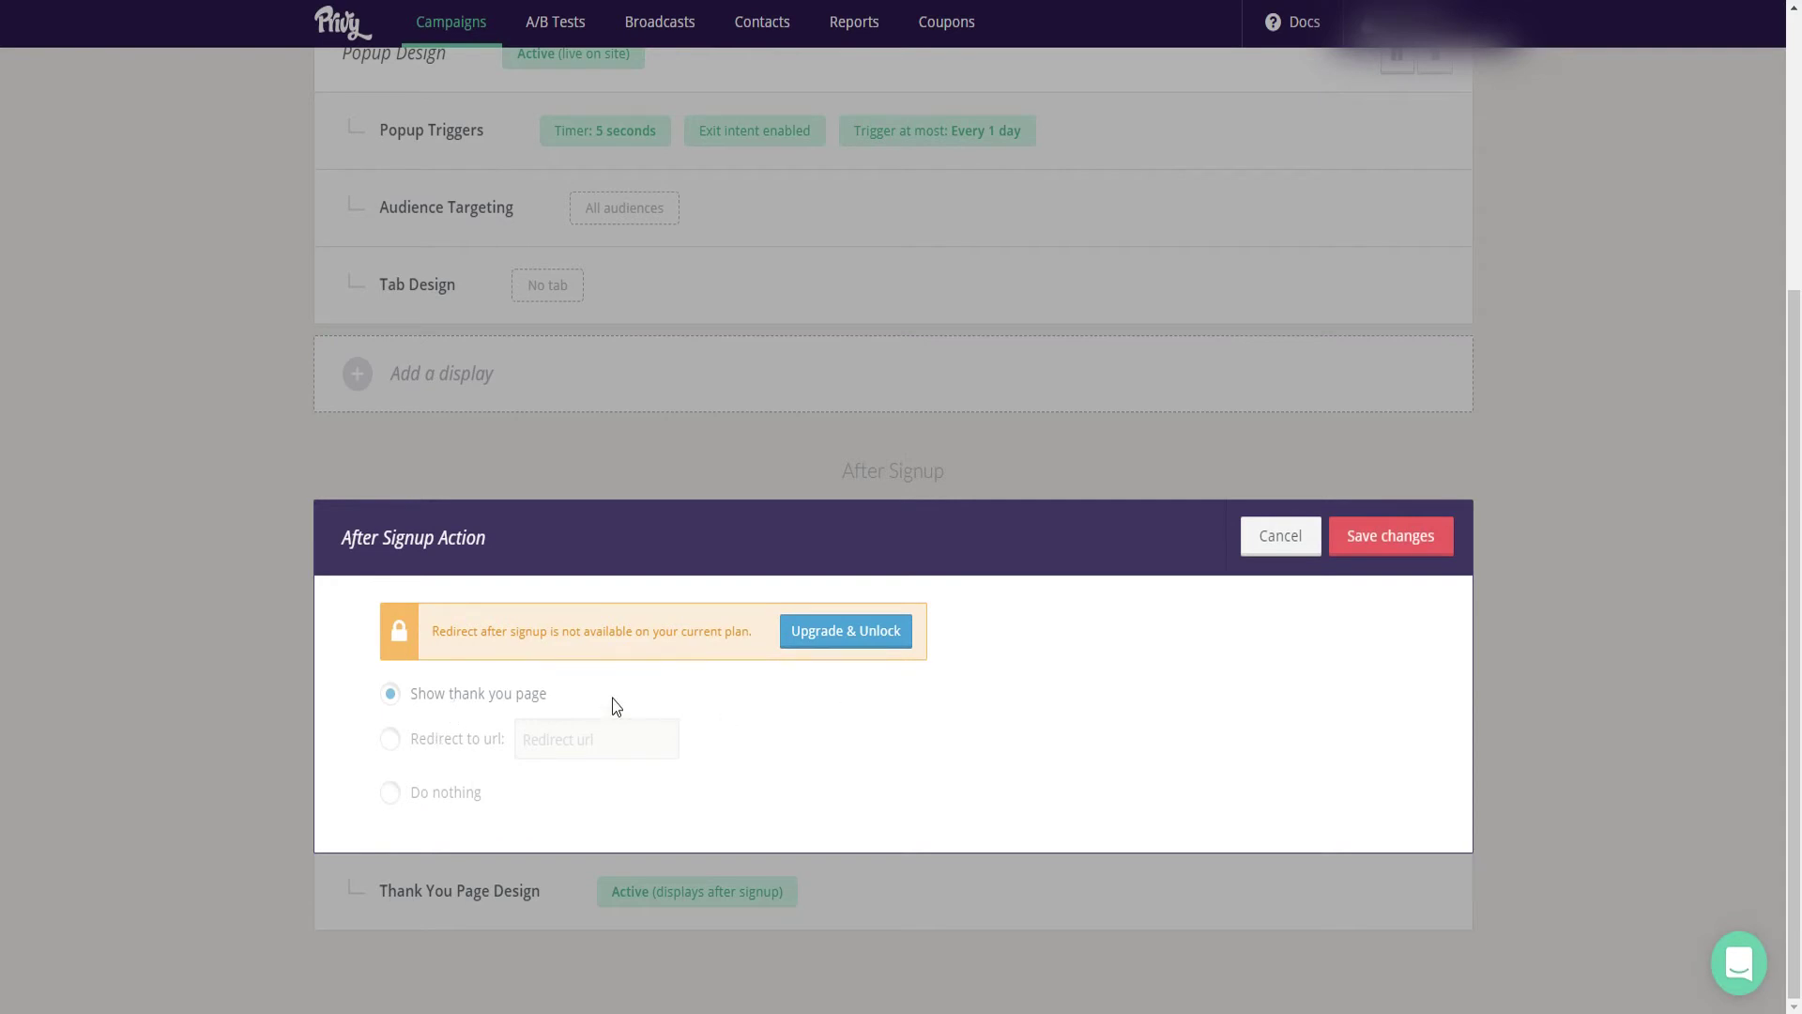
left_click(1301, 536)
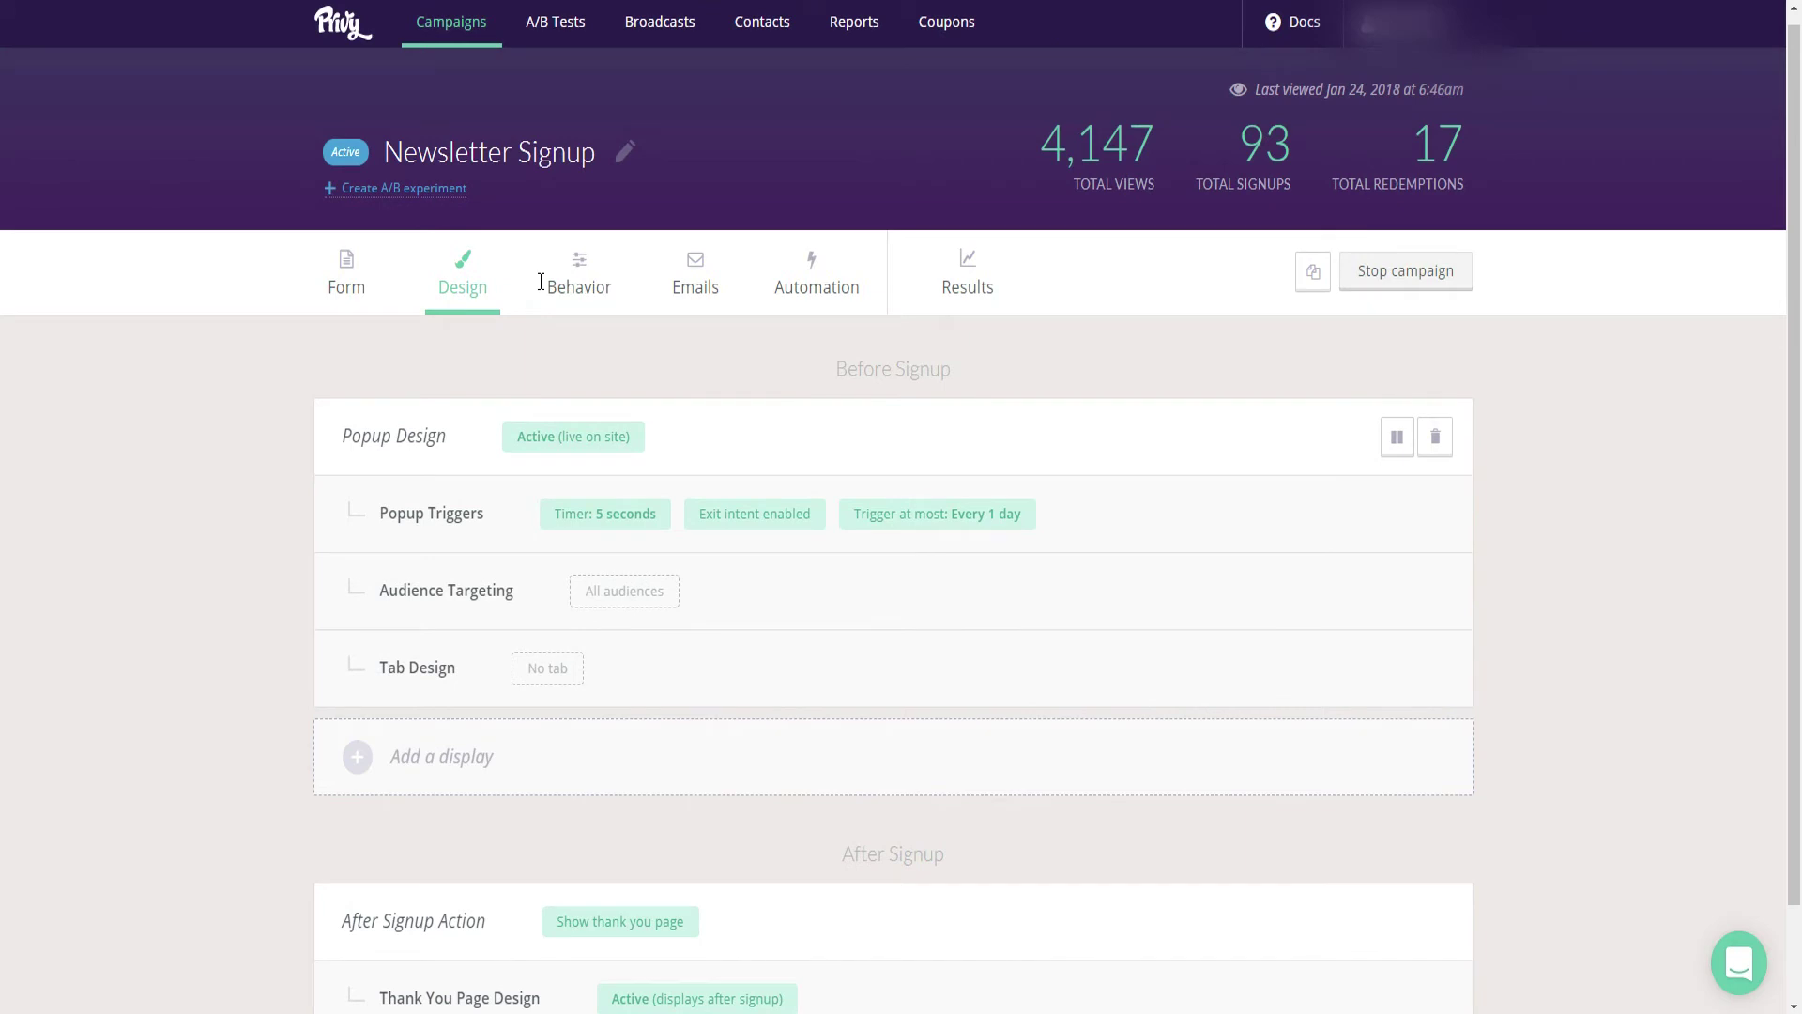
- Increase the corner rounding of the submit button in the campaign's popup design
scroll(479, 707, "down", 1)
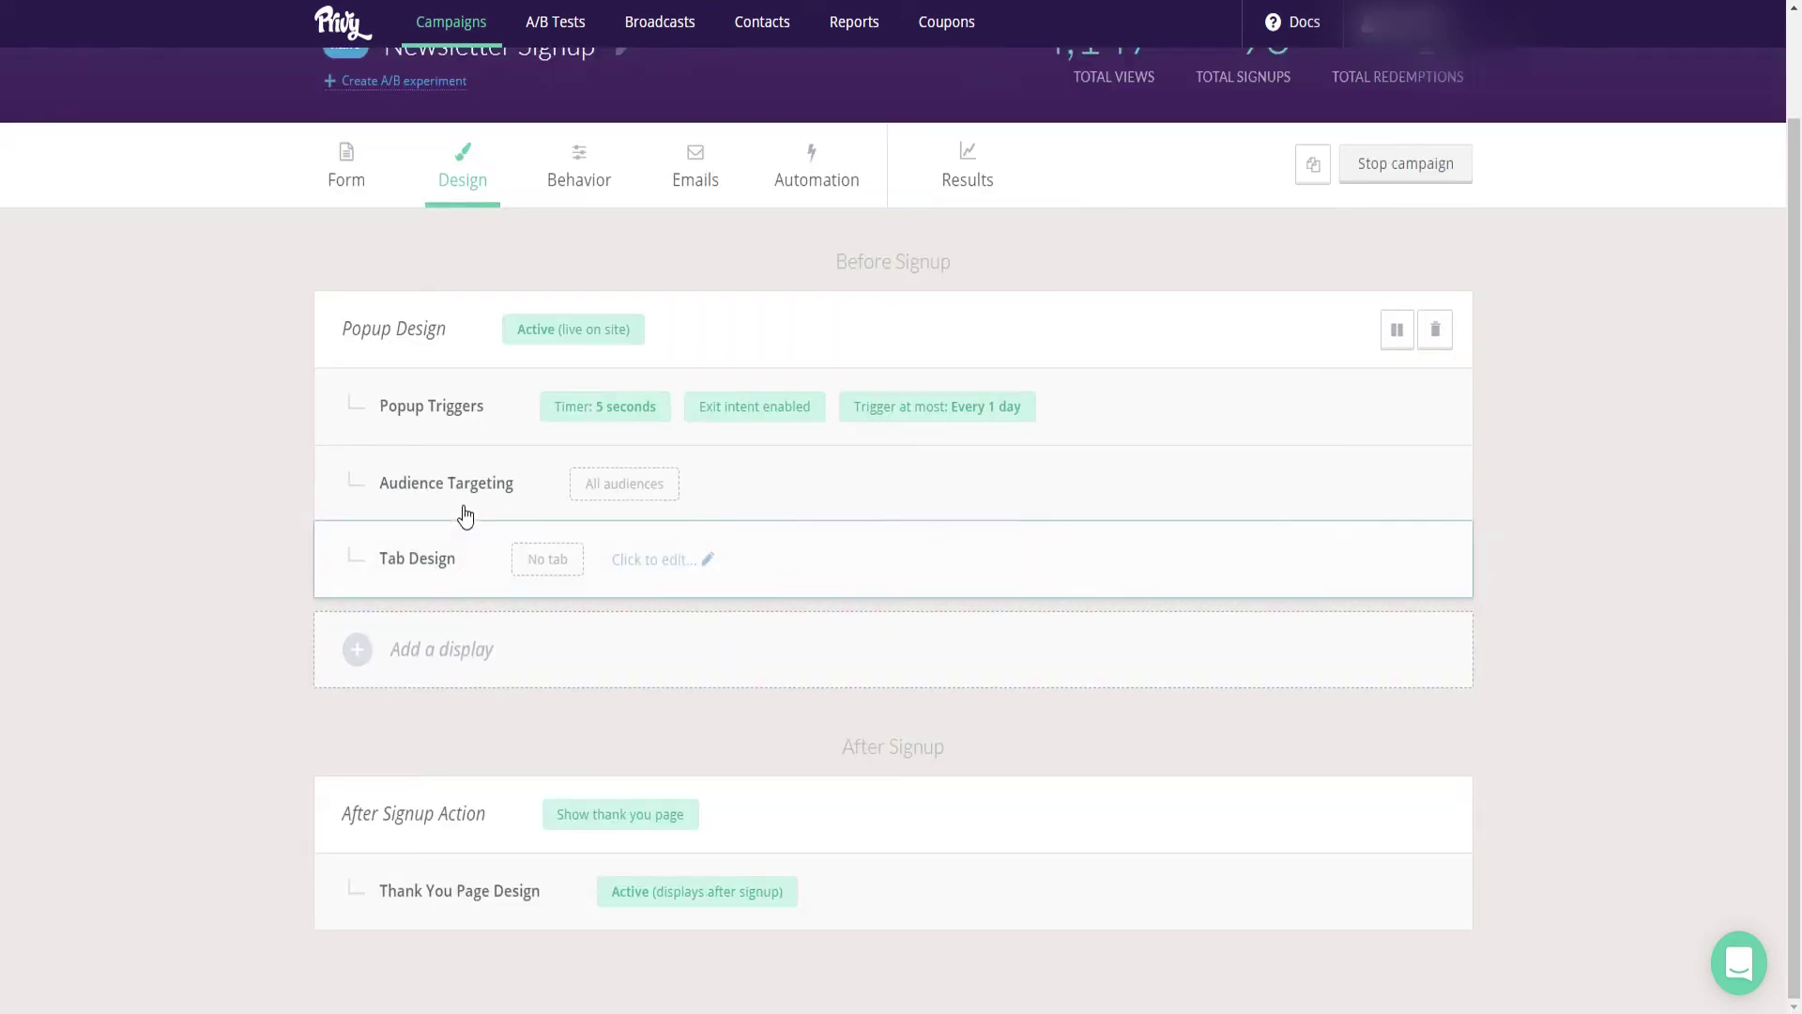
left_click(418, 343)
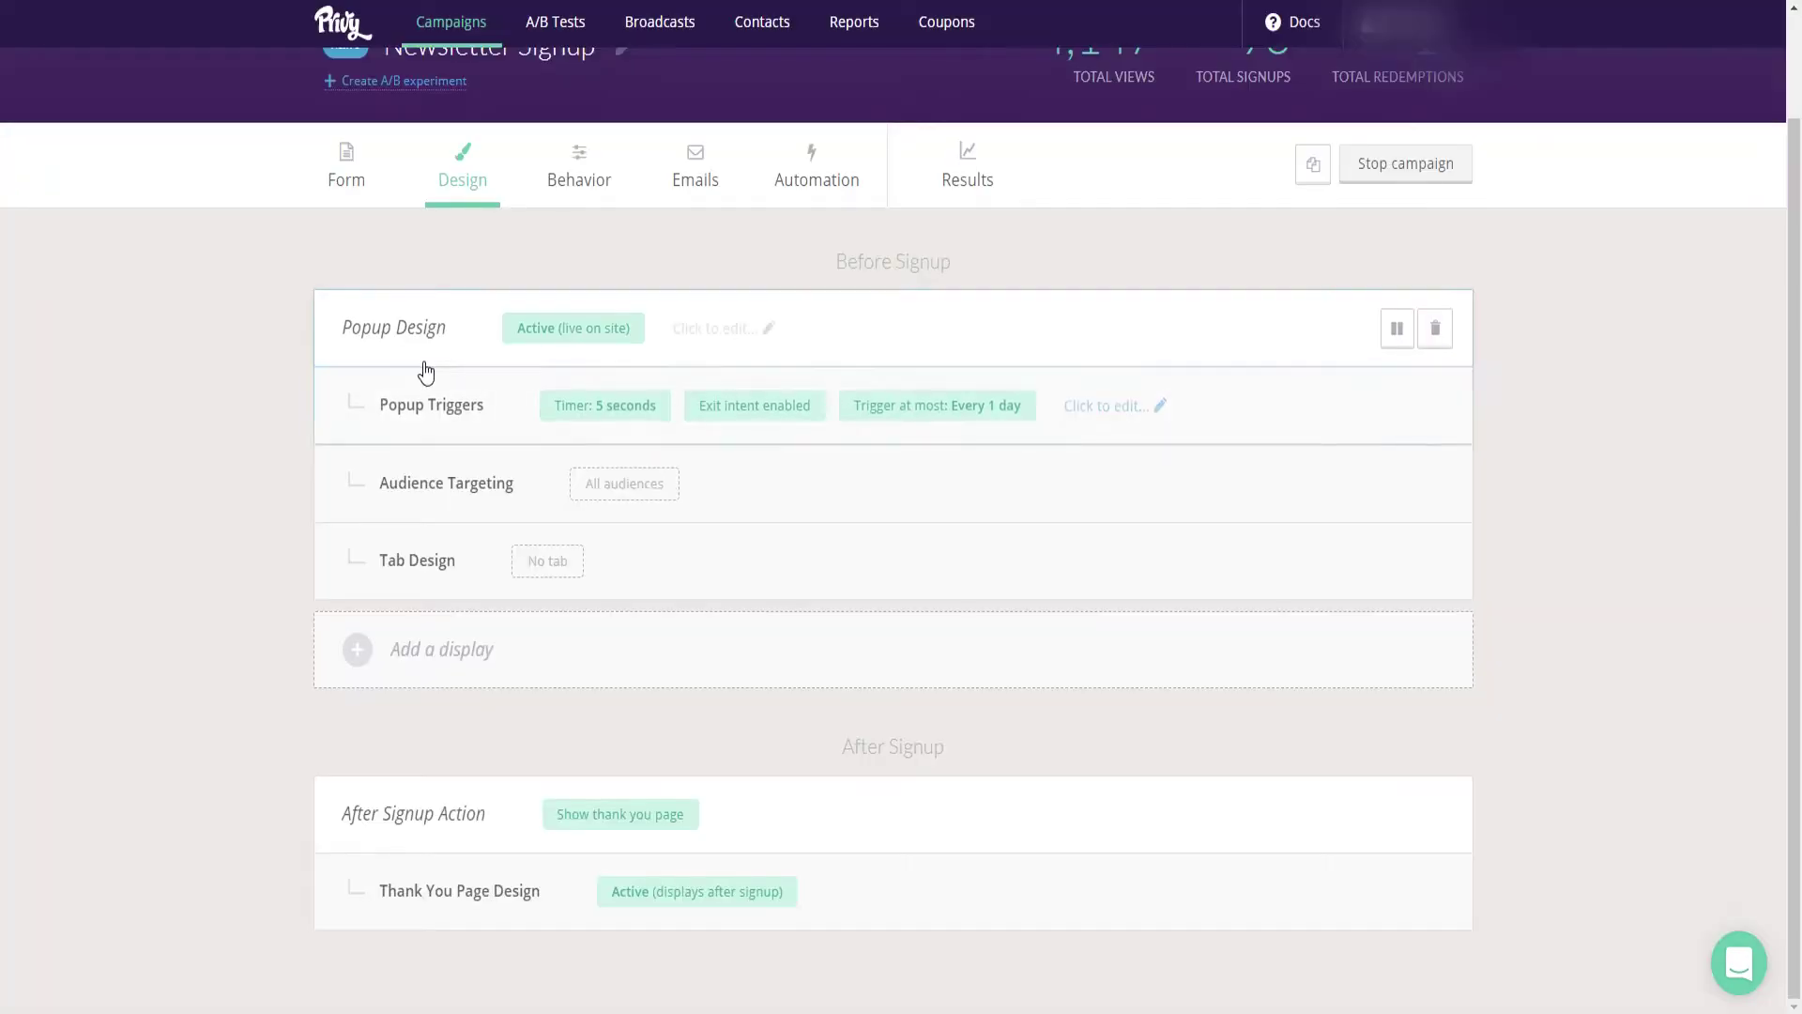
left_click(435, 334)
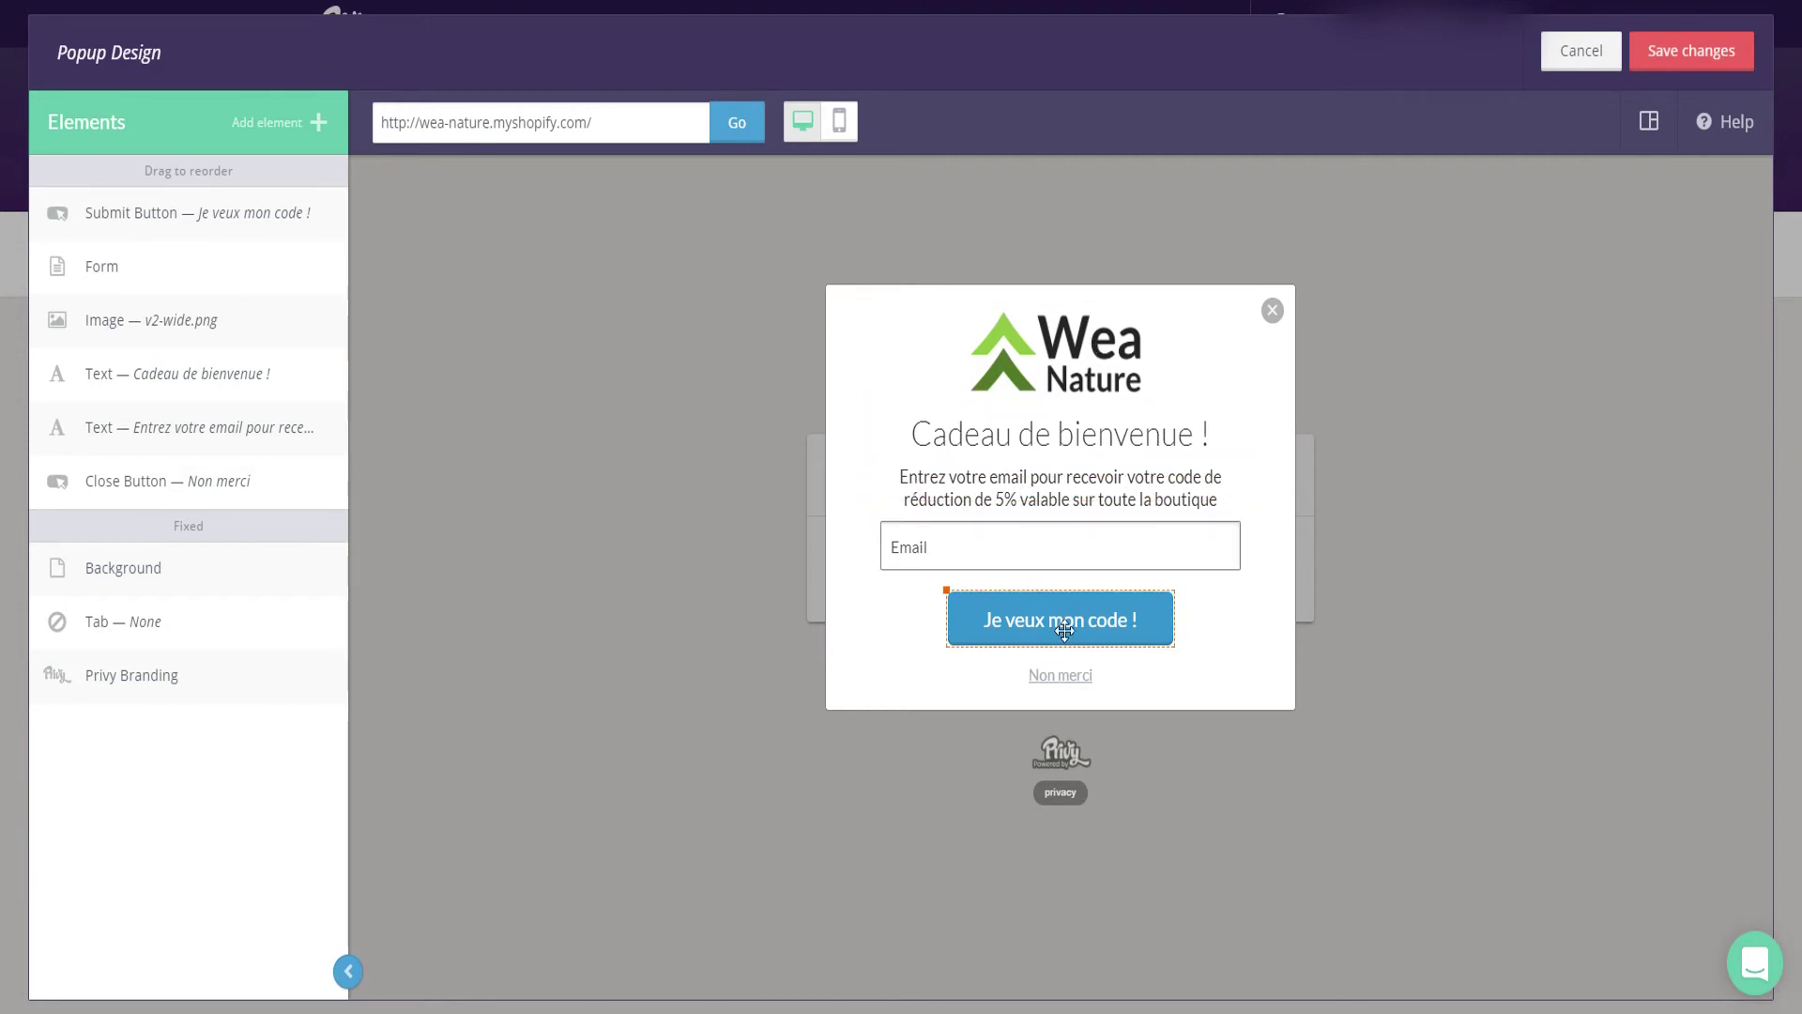
left_click(150, 226)
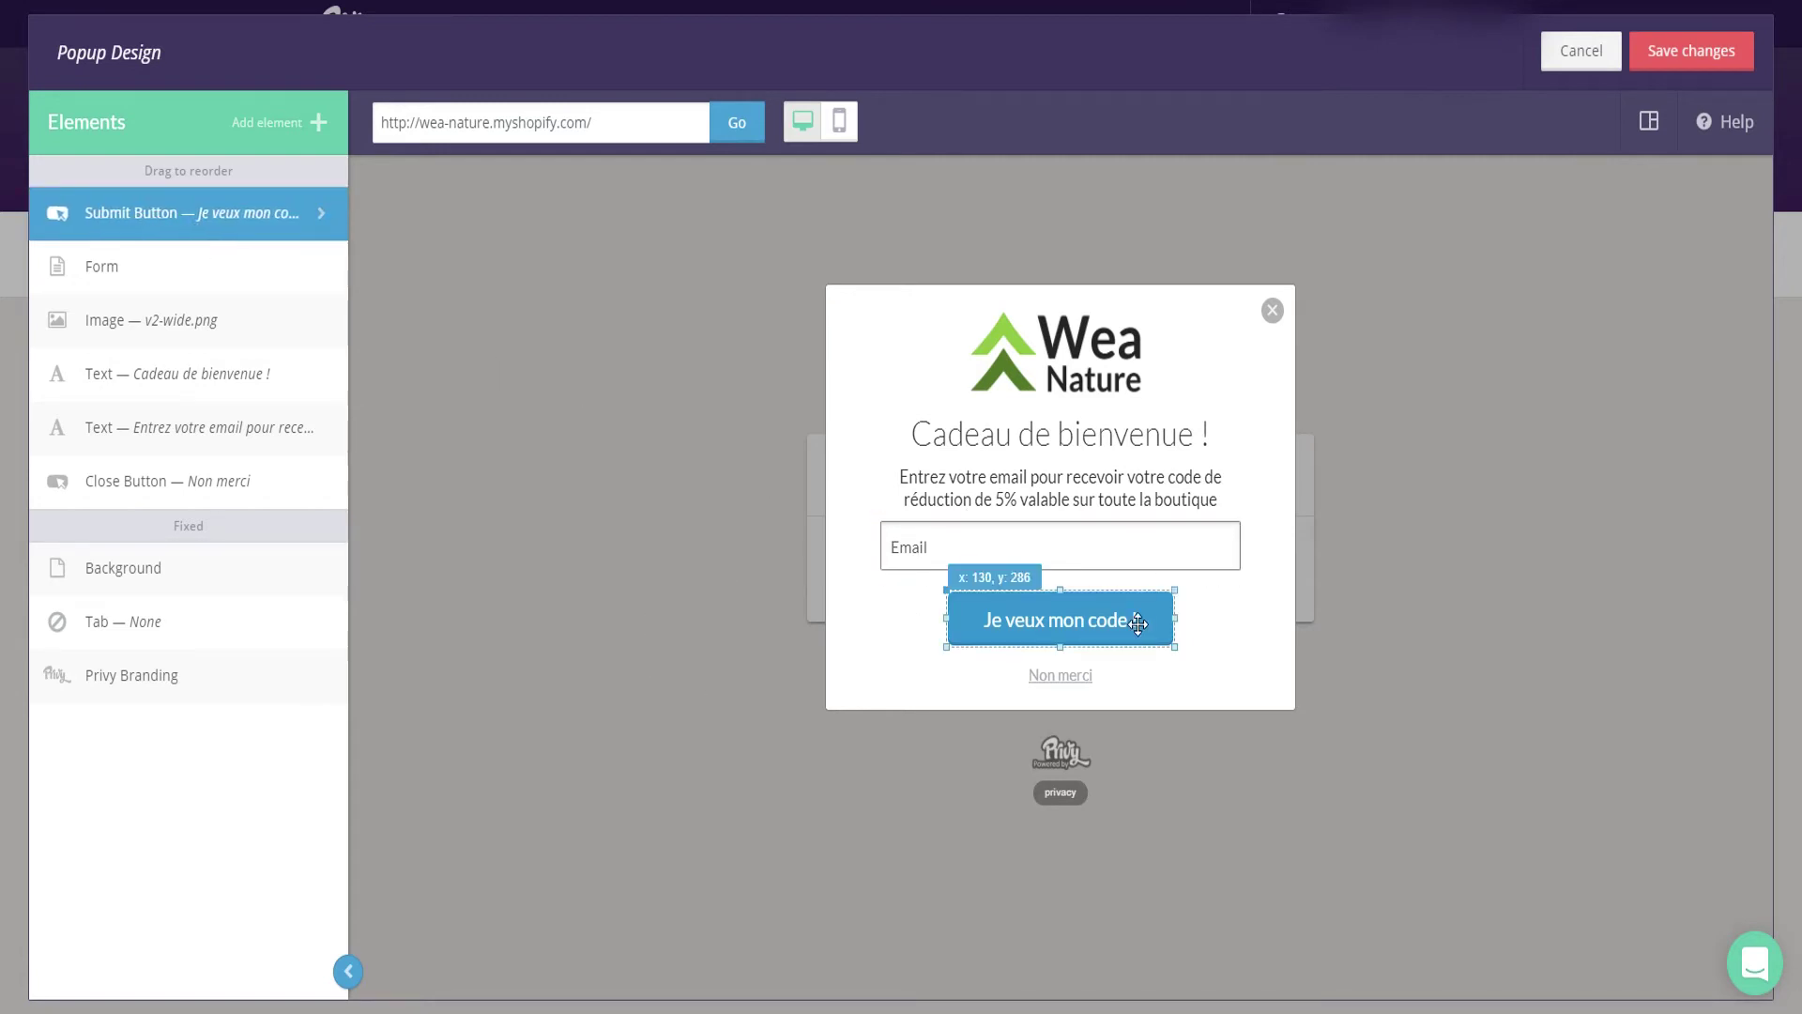
left_click(197, 218)
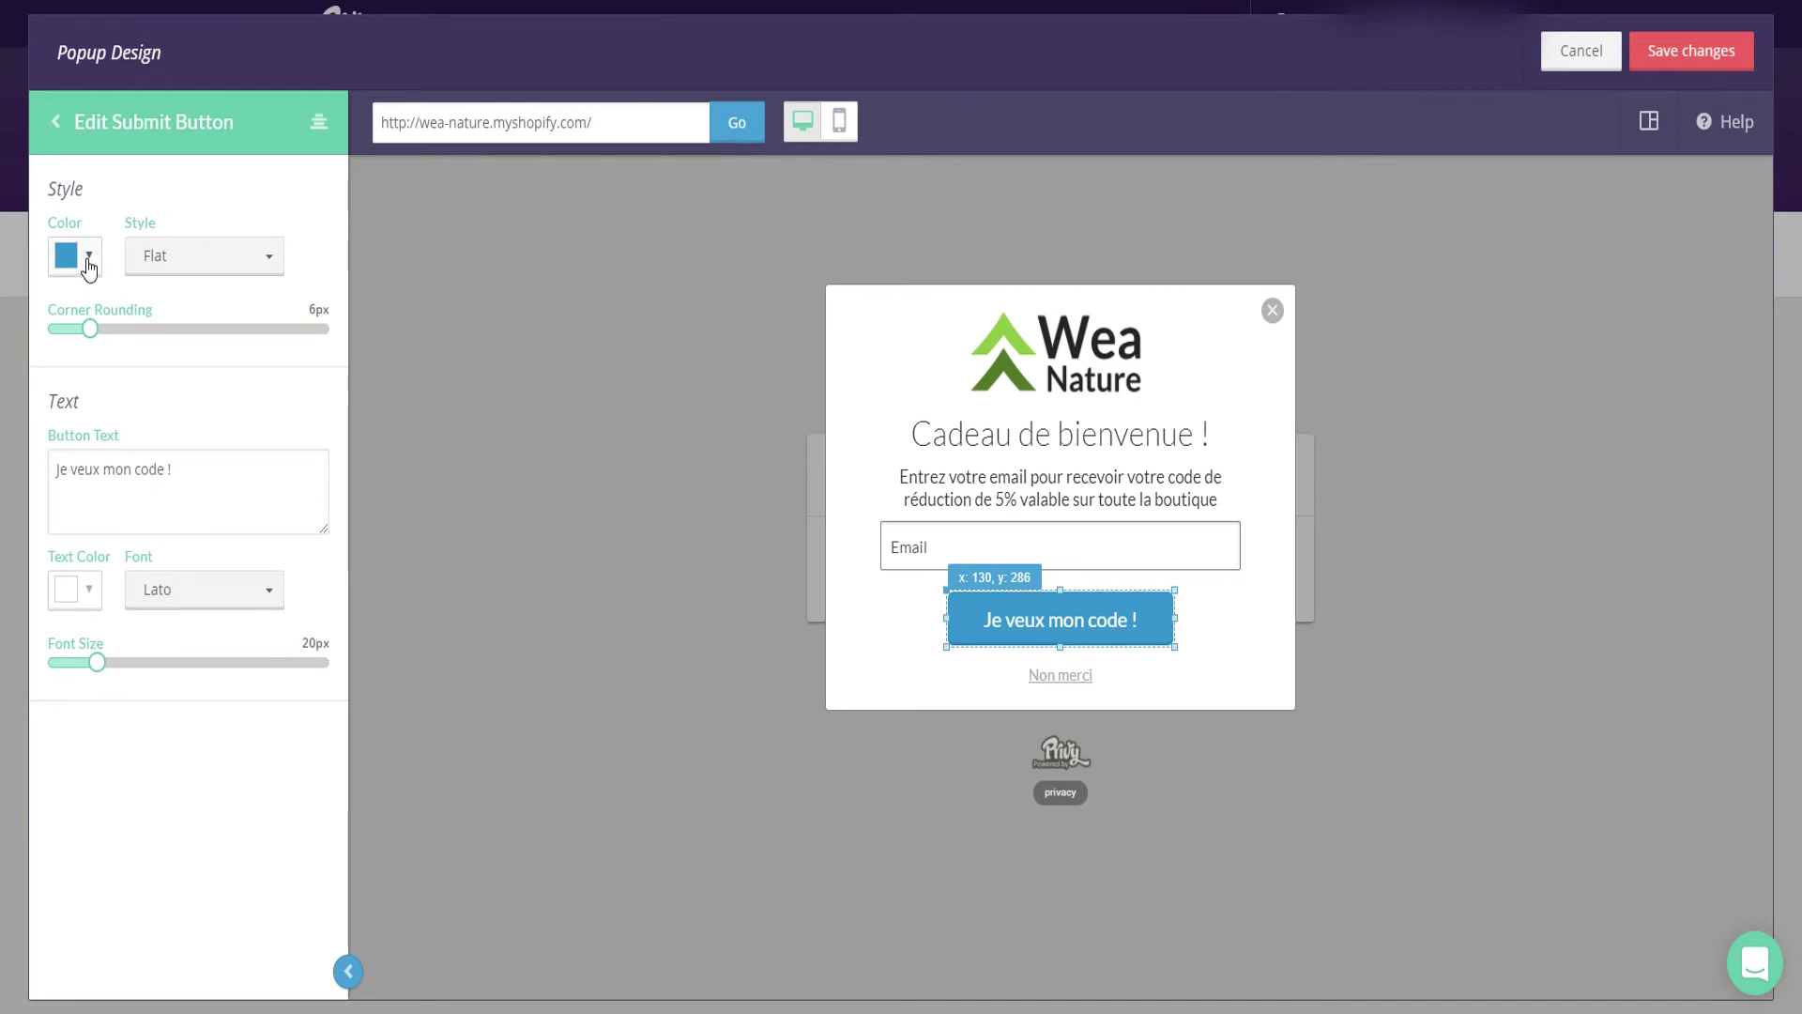
left_click_drag(90, 328, 217, 331)
left_click(62, 124)
- Review the popup form's layout, input, font and border styling options, and the Privy branding removal option
left_click(109, 265)
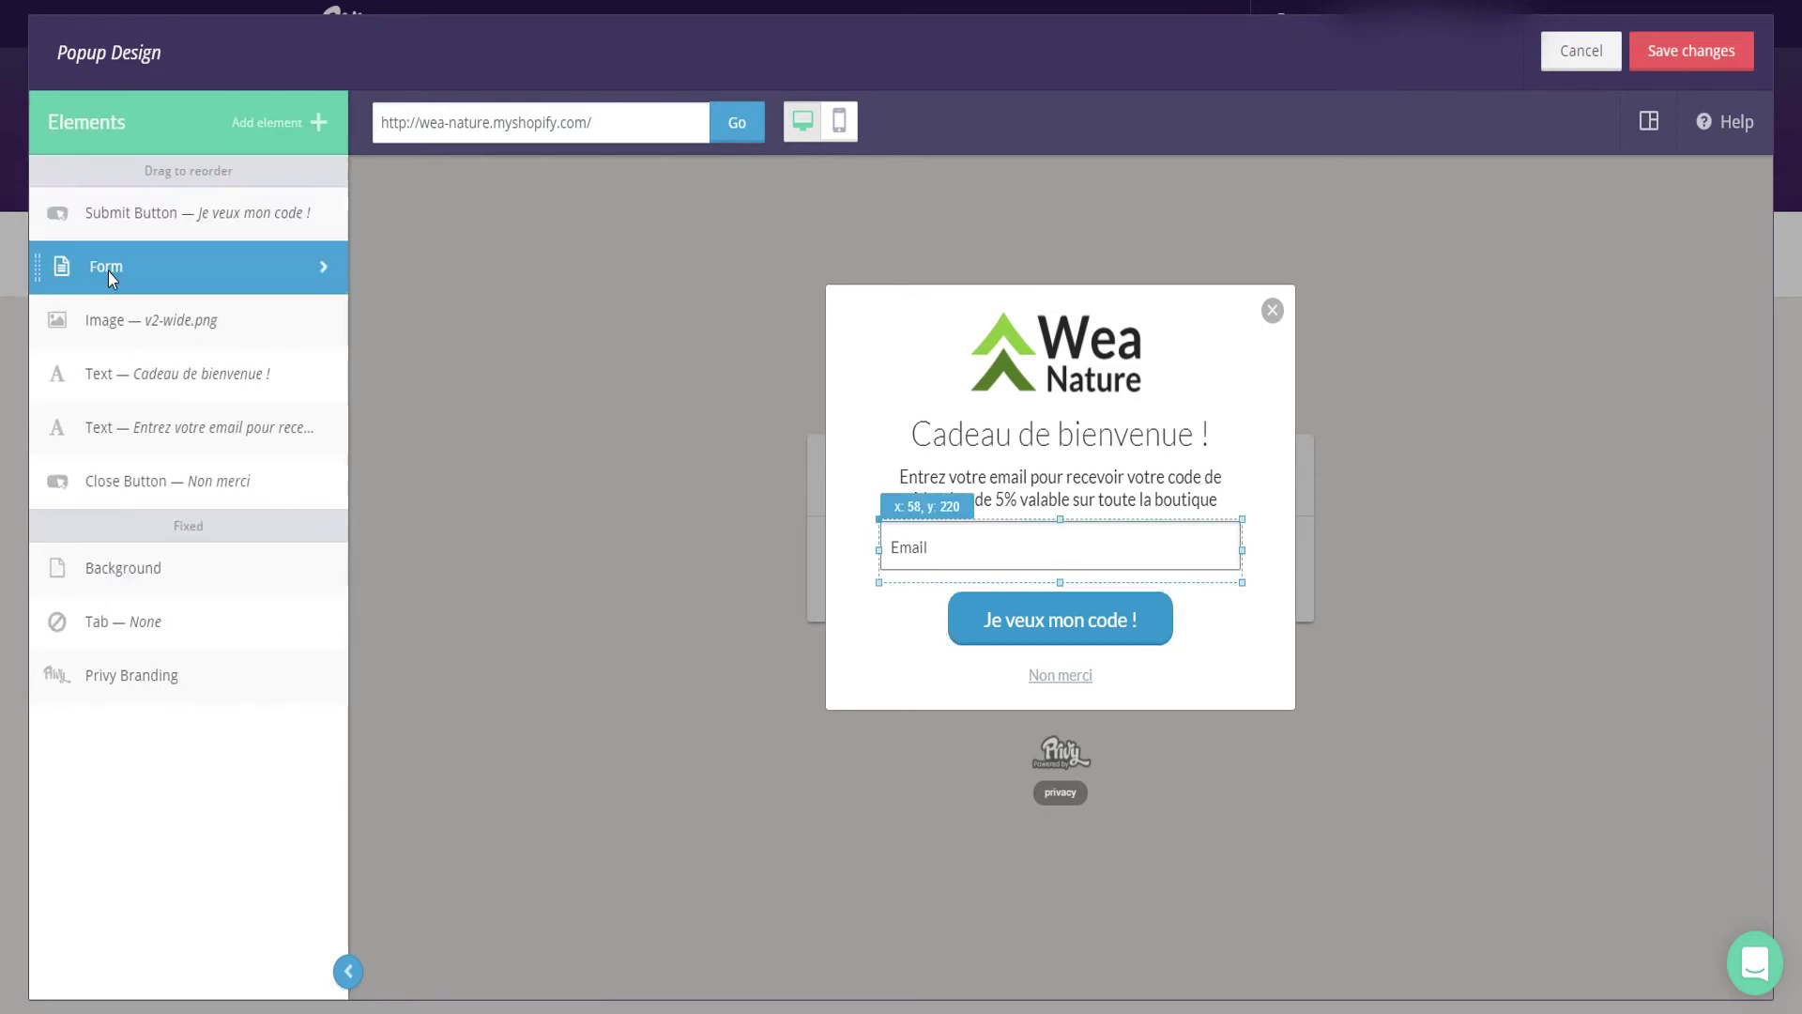
left_click(320, 267)
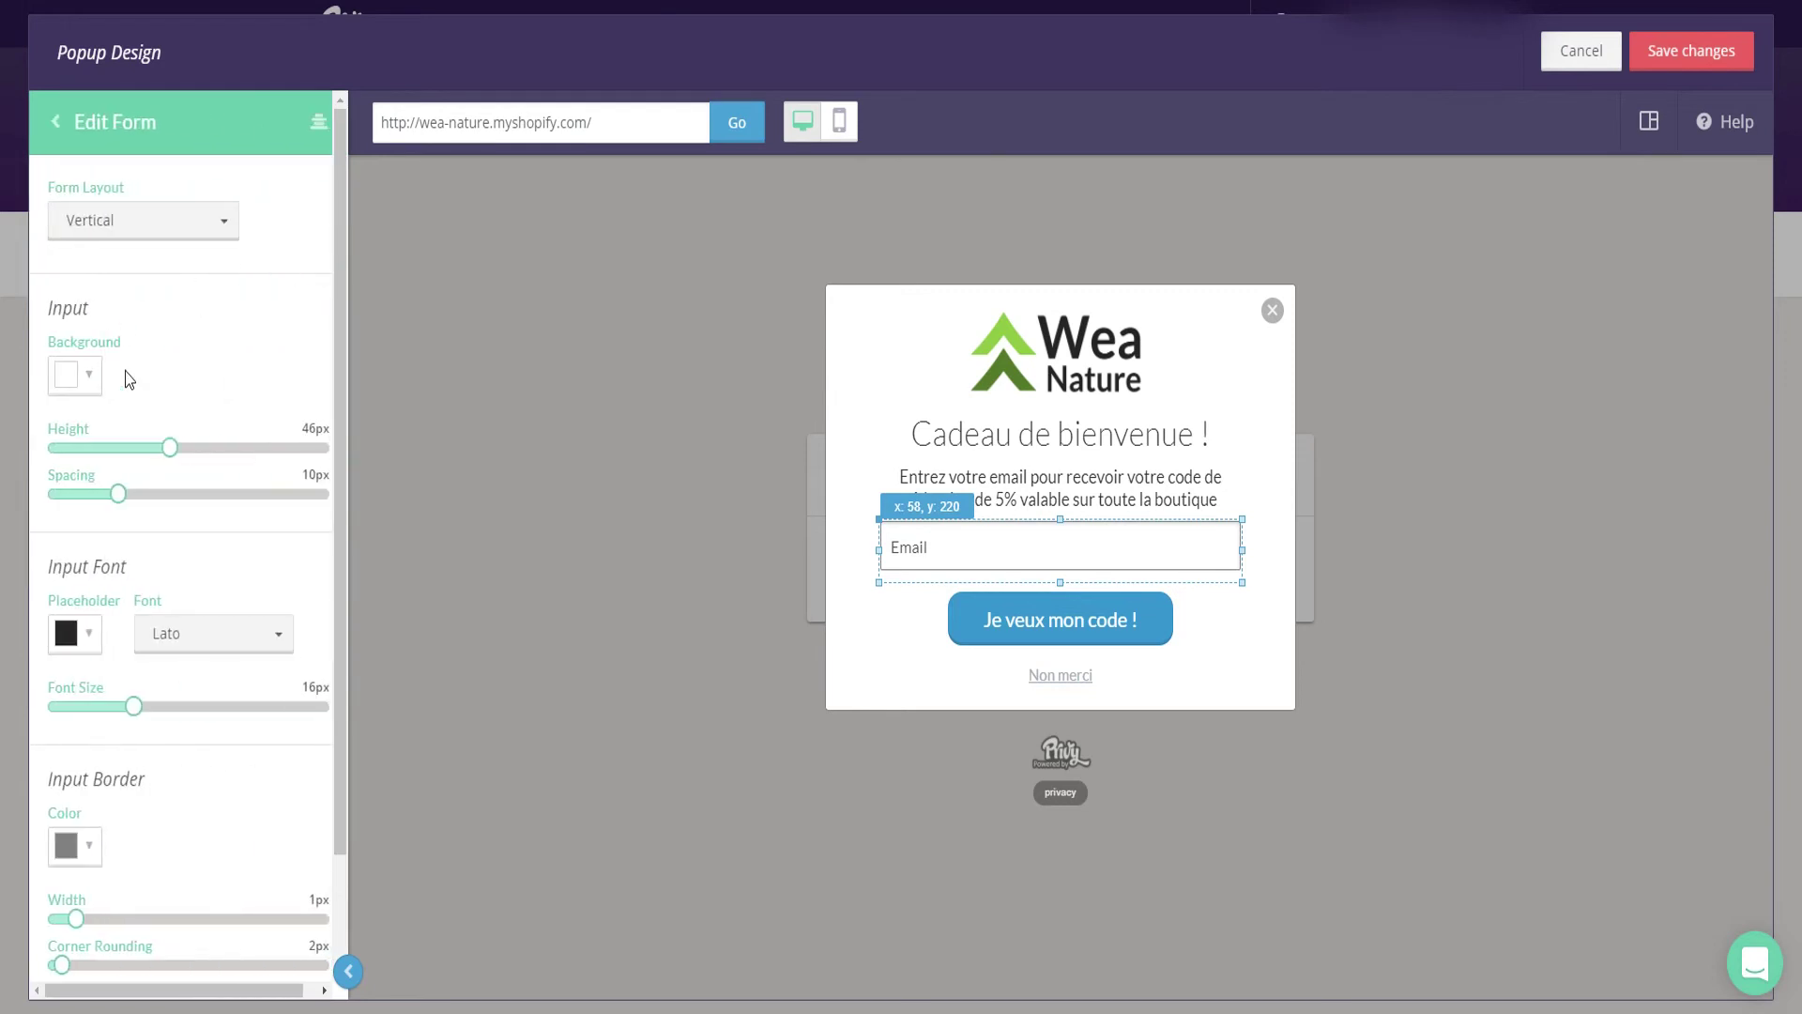
scroll(145, 552, "down", 2)
scroll(169, 691, "up", 2)
left_click(54, 122)
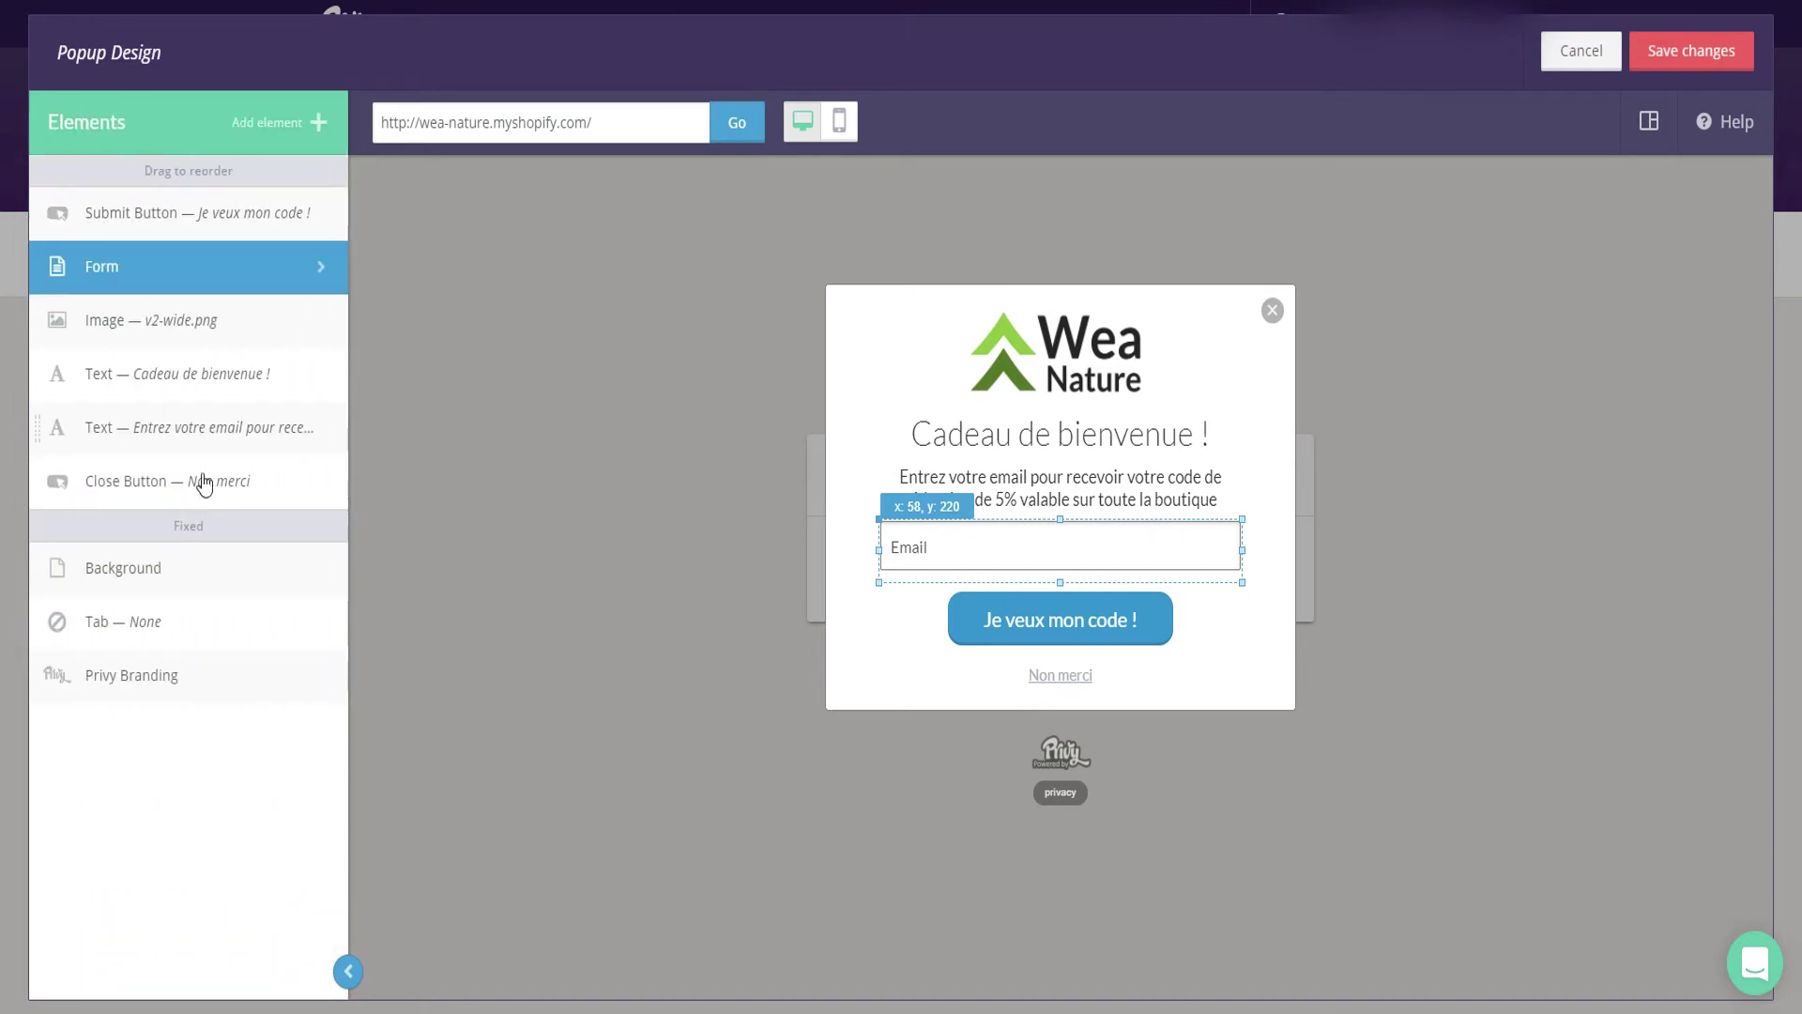
left_click(132, 680)
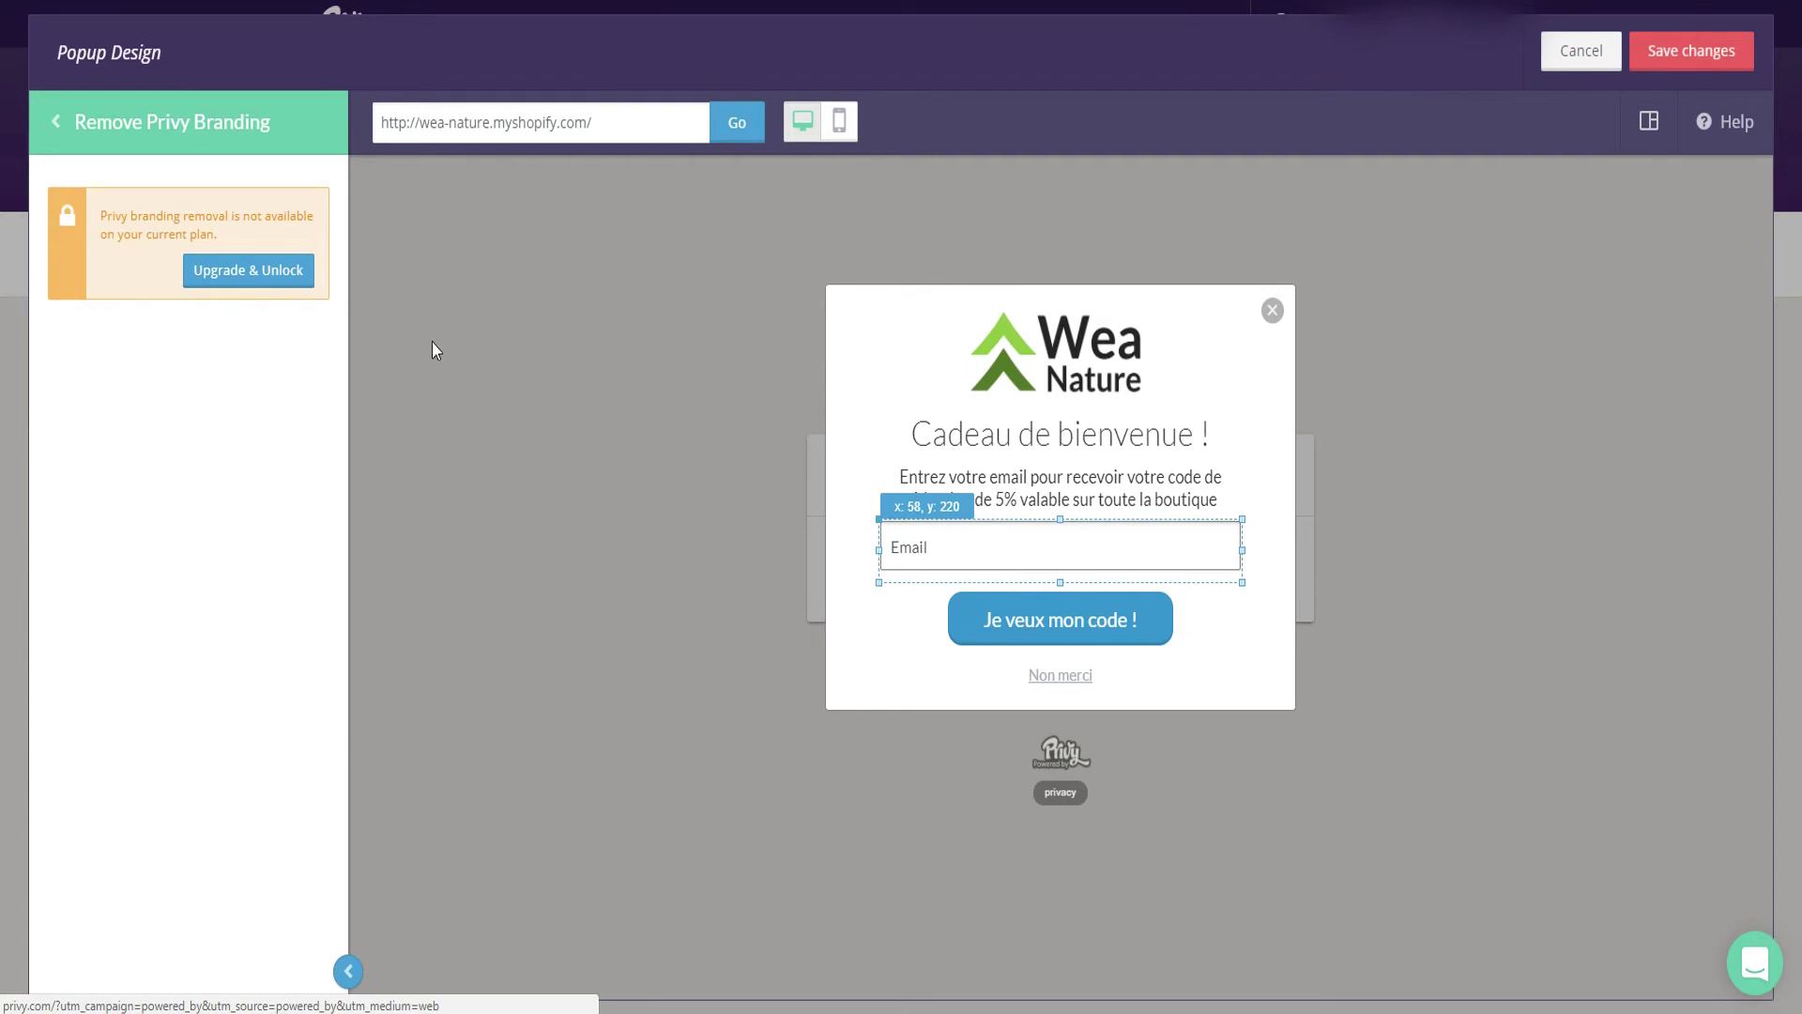
left_click(76, 125)
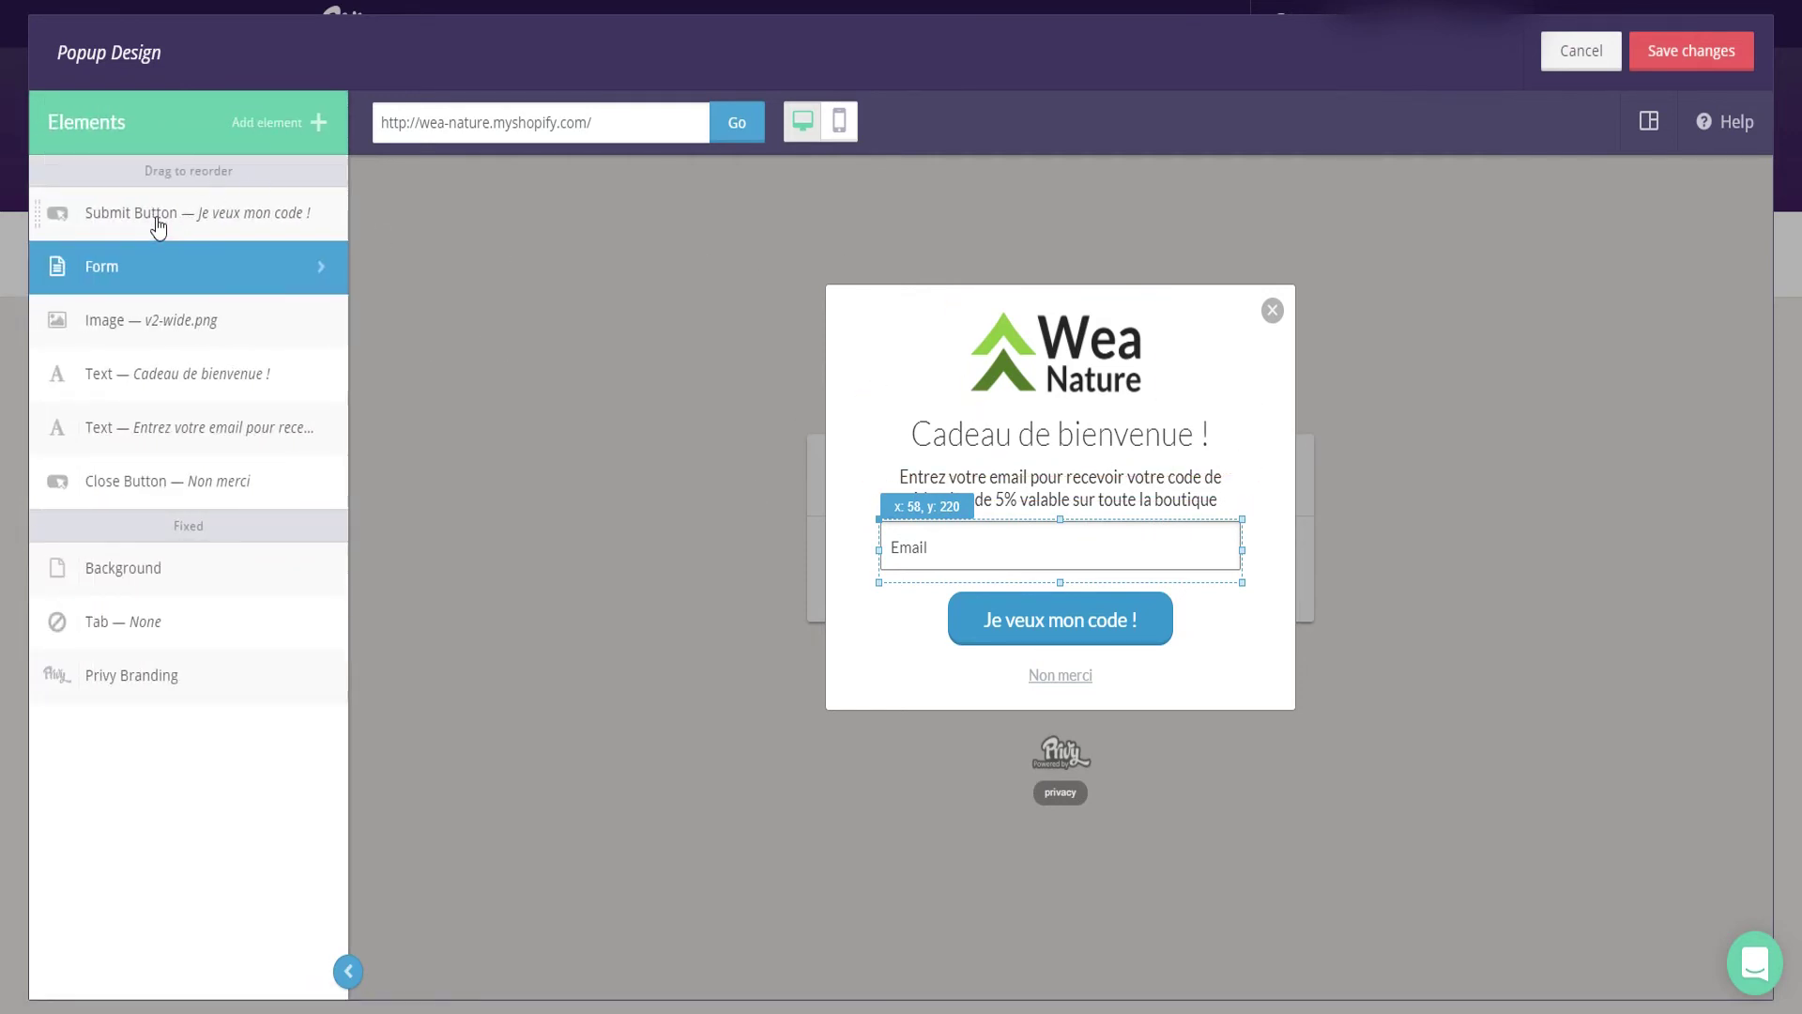
- Check the popup's close button, description and heading elements, and save the popup design
left_click(201, 480)
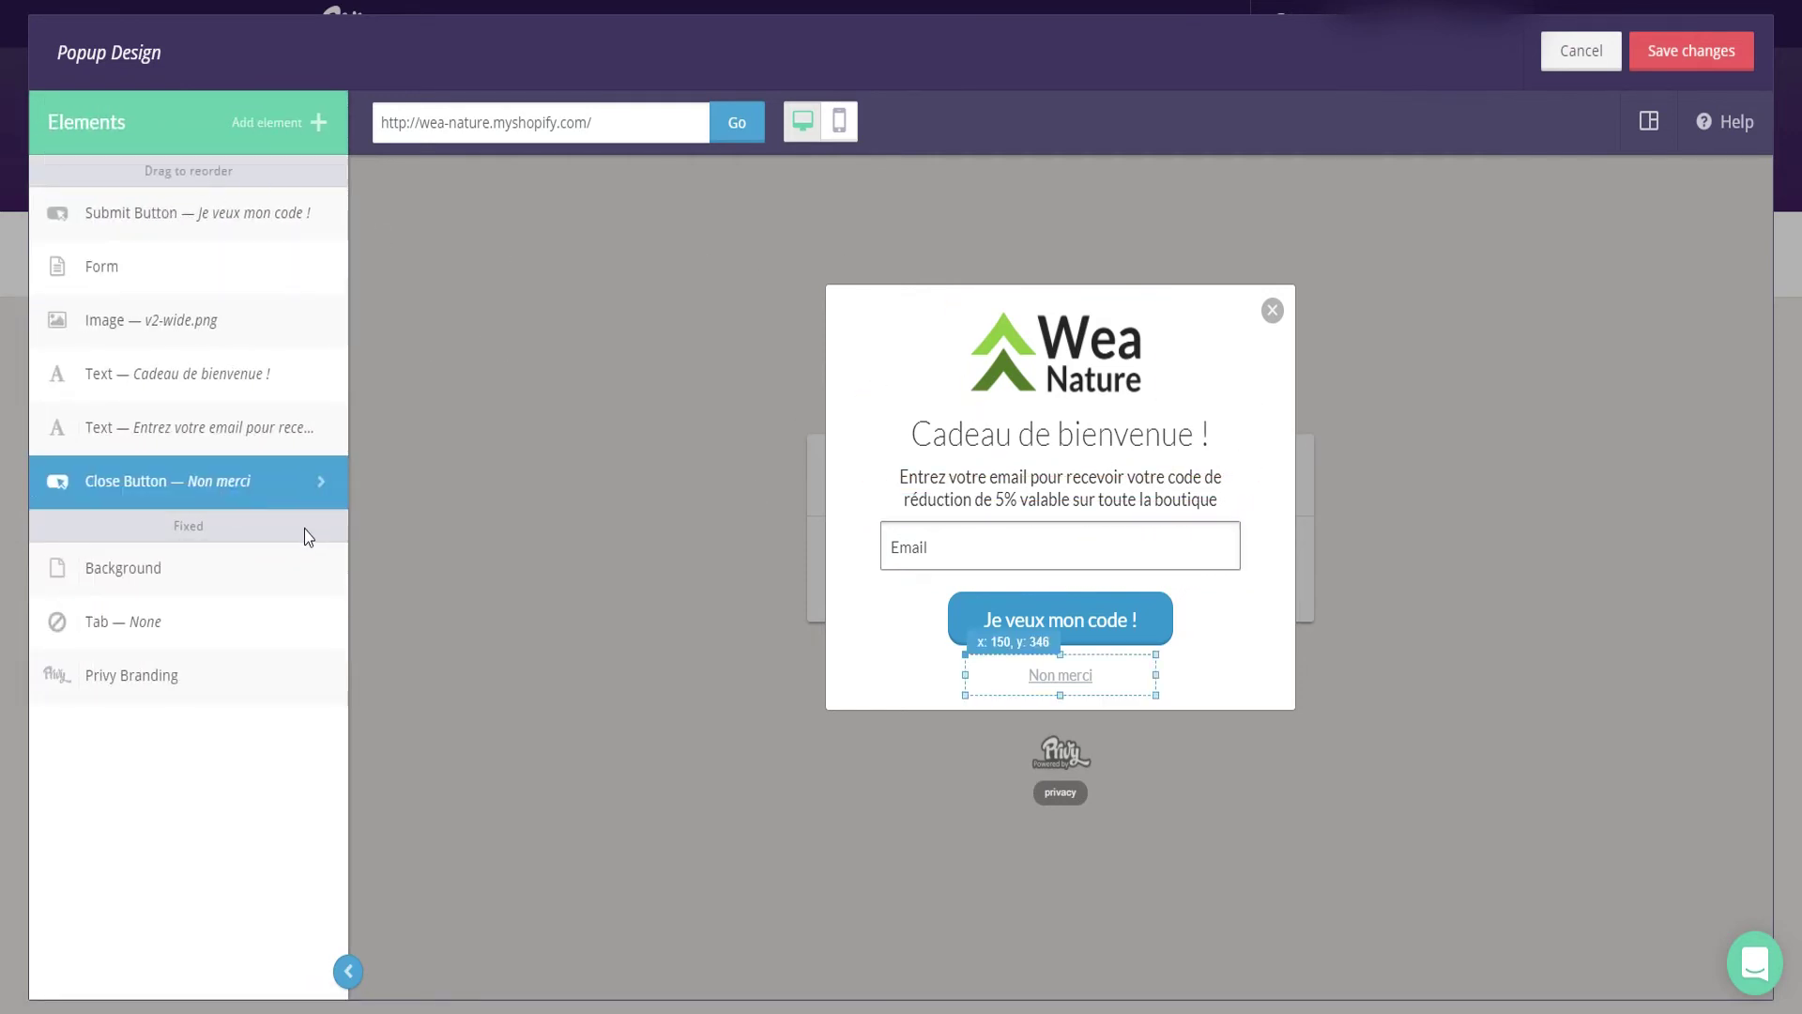
left_click(201, 429)
left_click(177, 375)
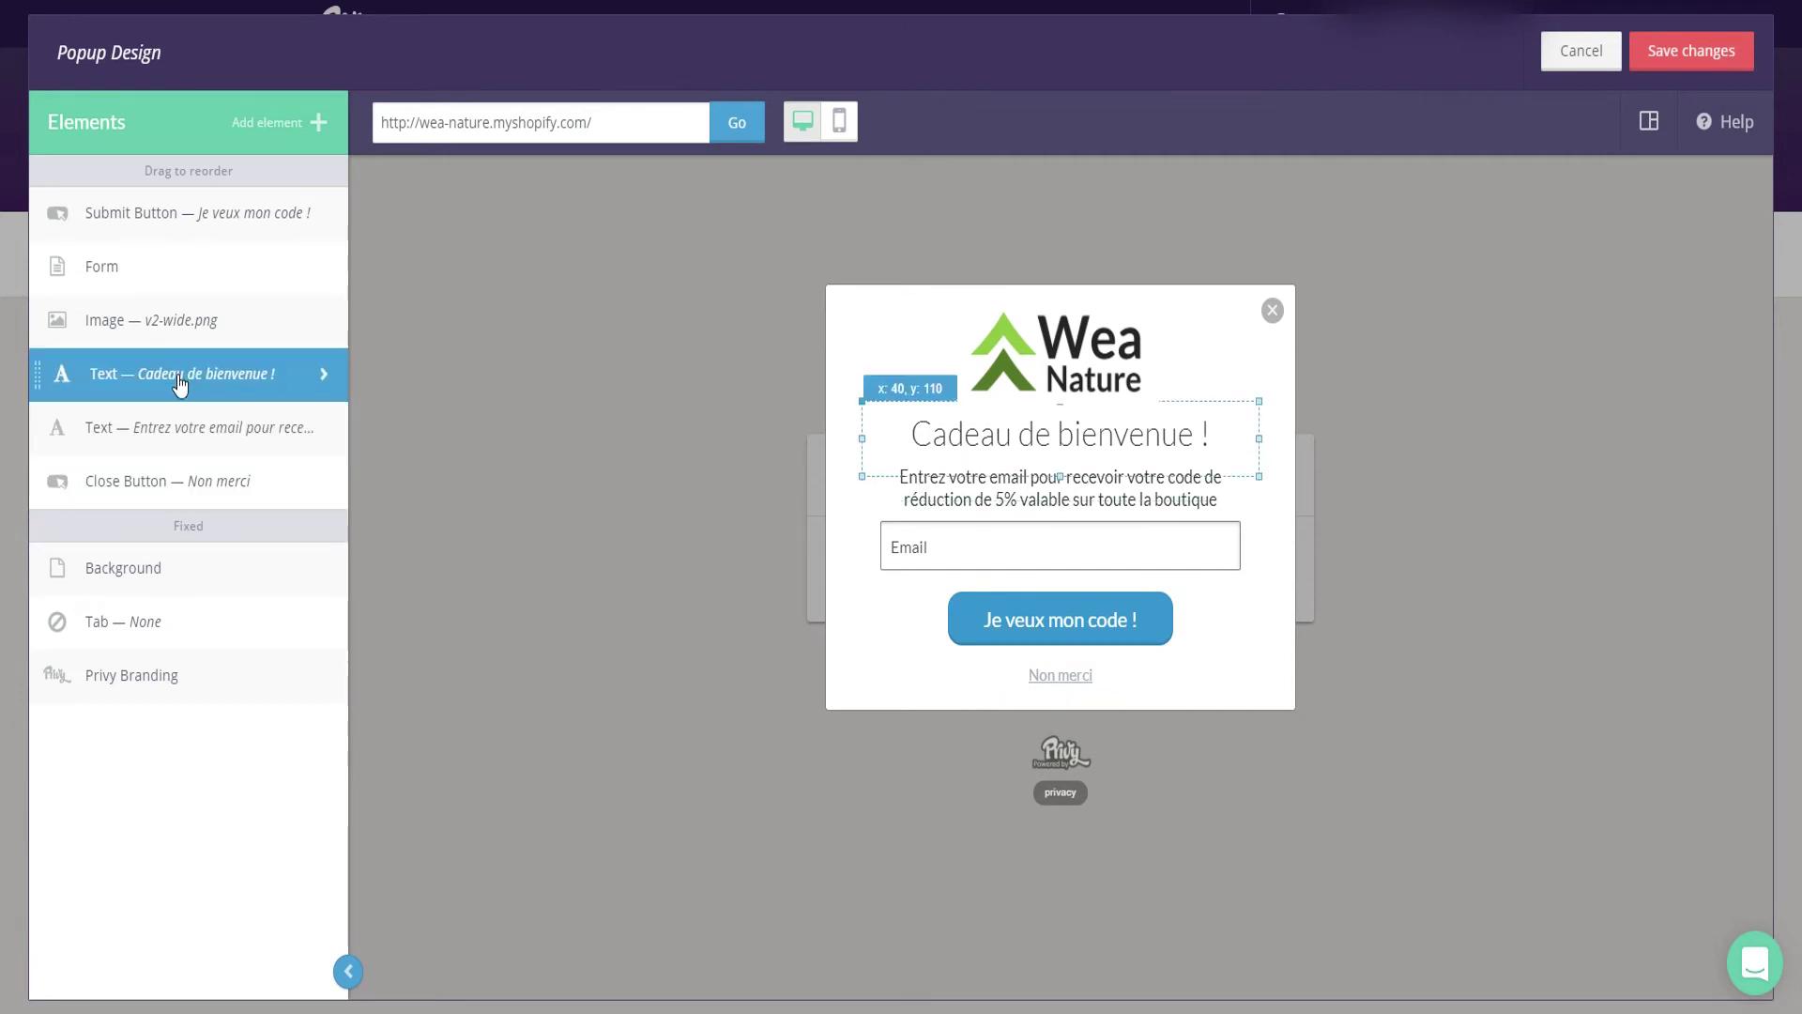
left_click(1692, 51)
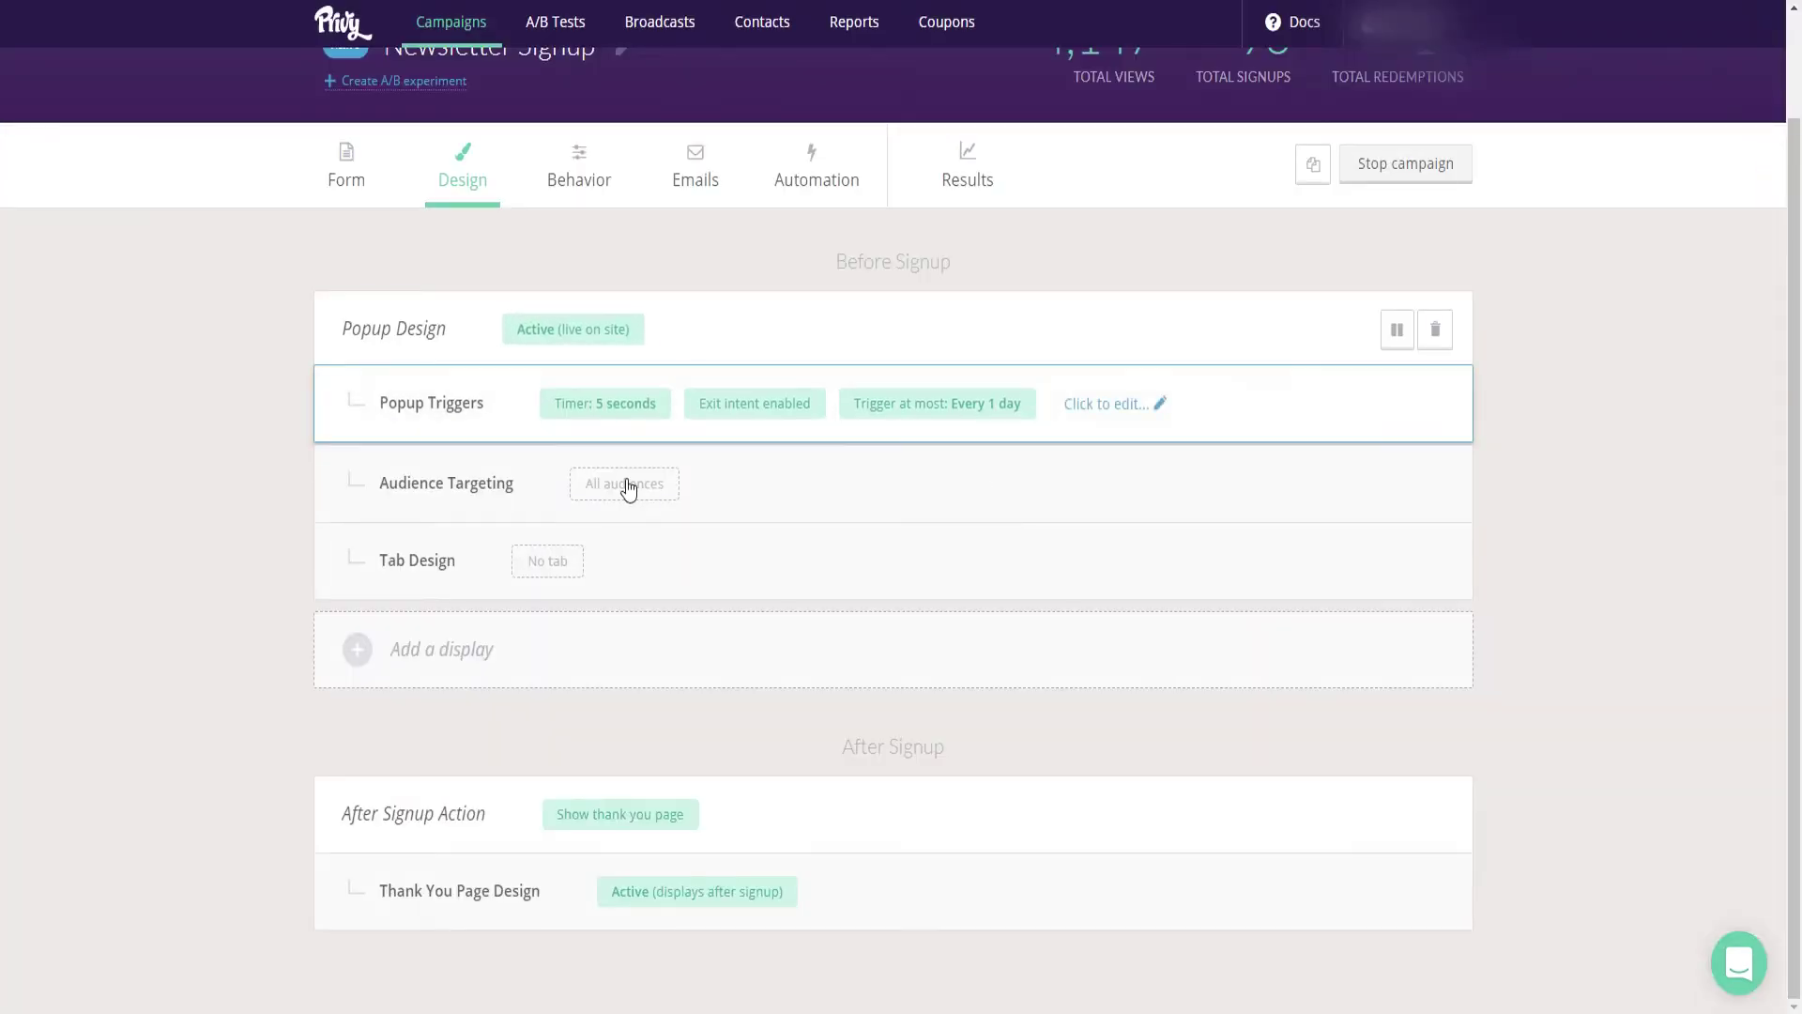
- Review the campaign's after-signup action options, including thank you page, URL redirect and doing nothing
left_click(459, 819)
scroll(592, 636, "down", 3)
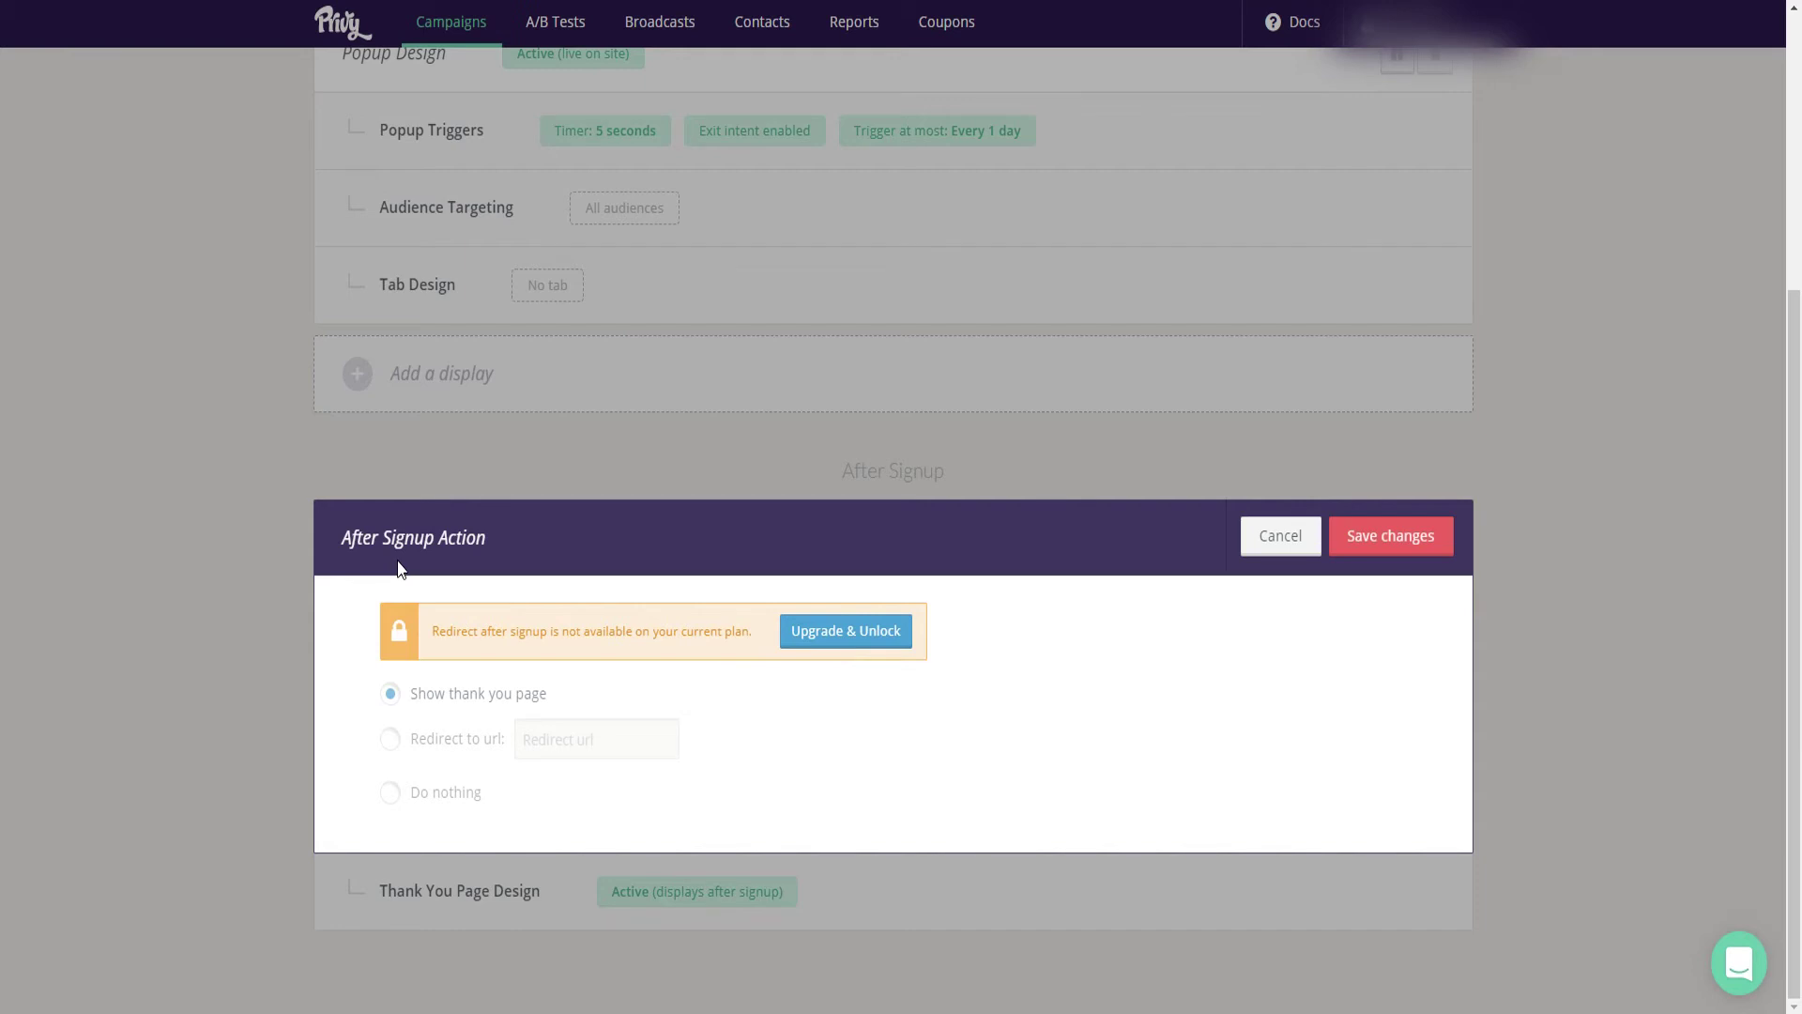
left_click(1396, 533)
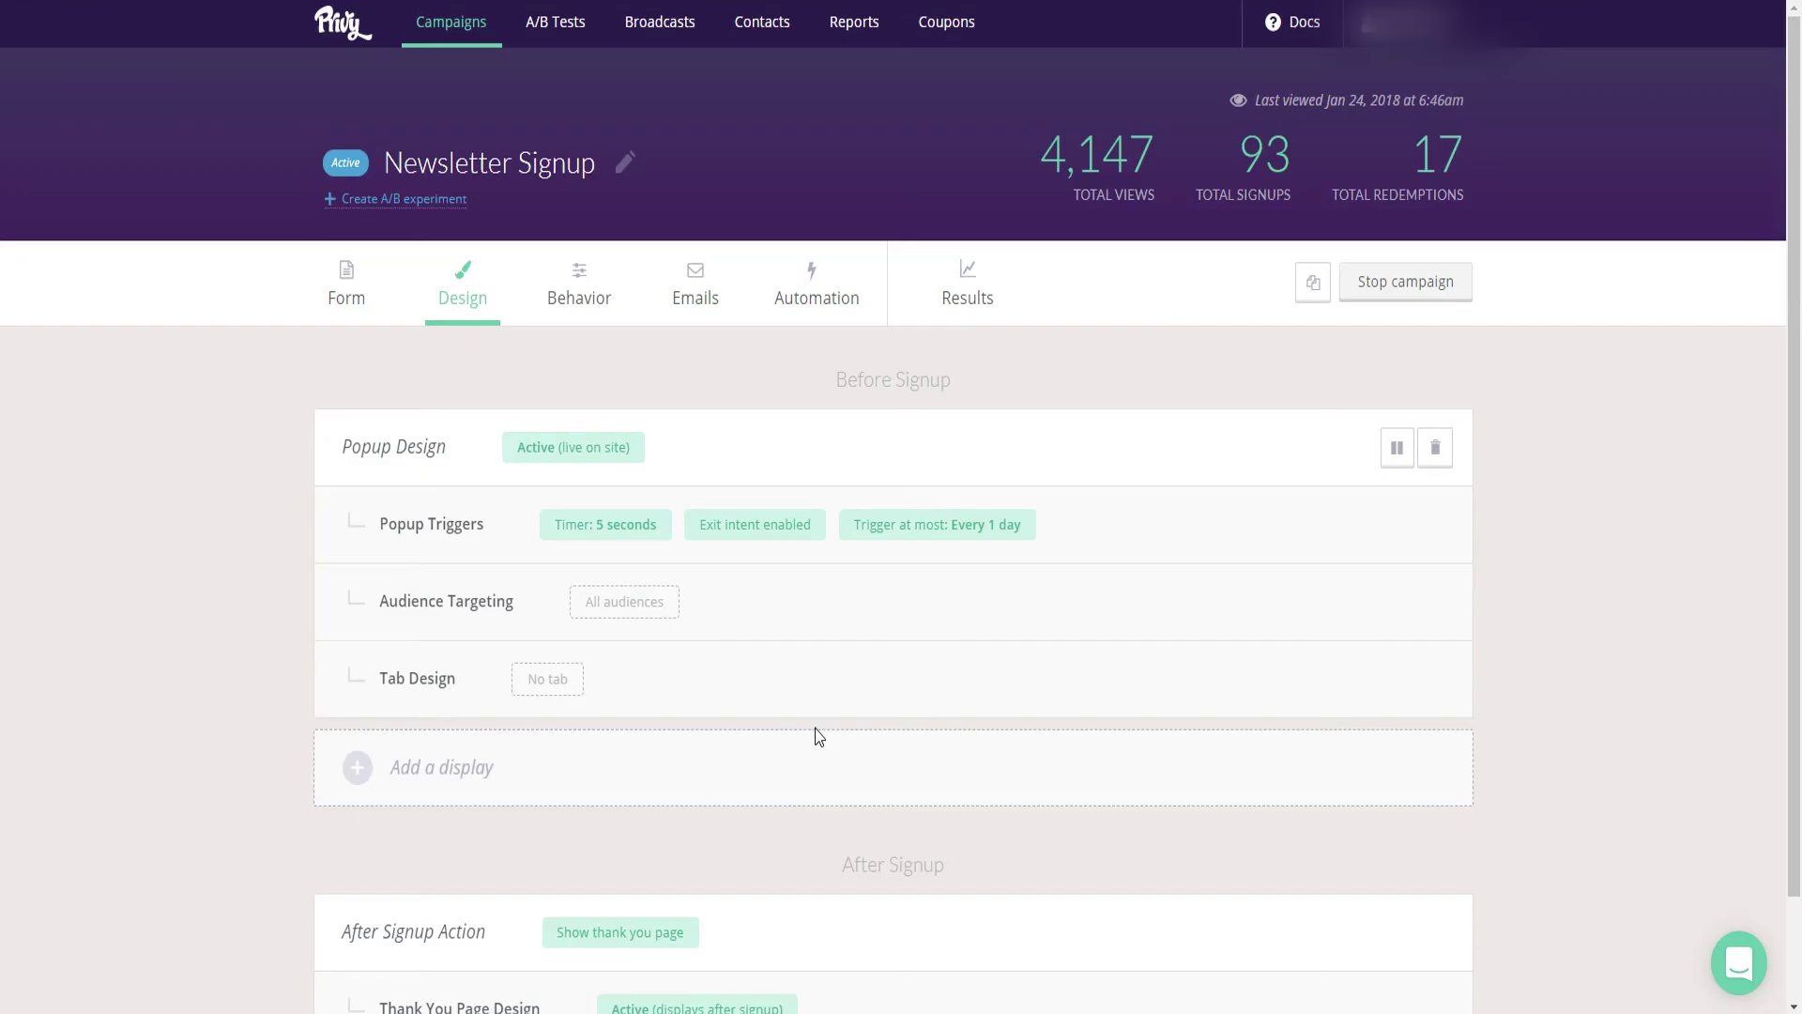
scroll(817, 737, "down", 1)
left_click(601, 813)
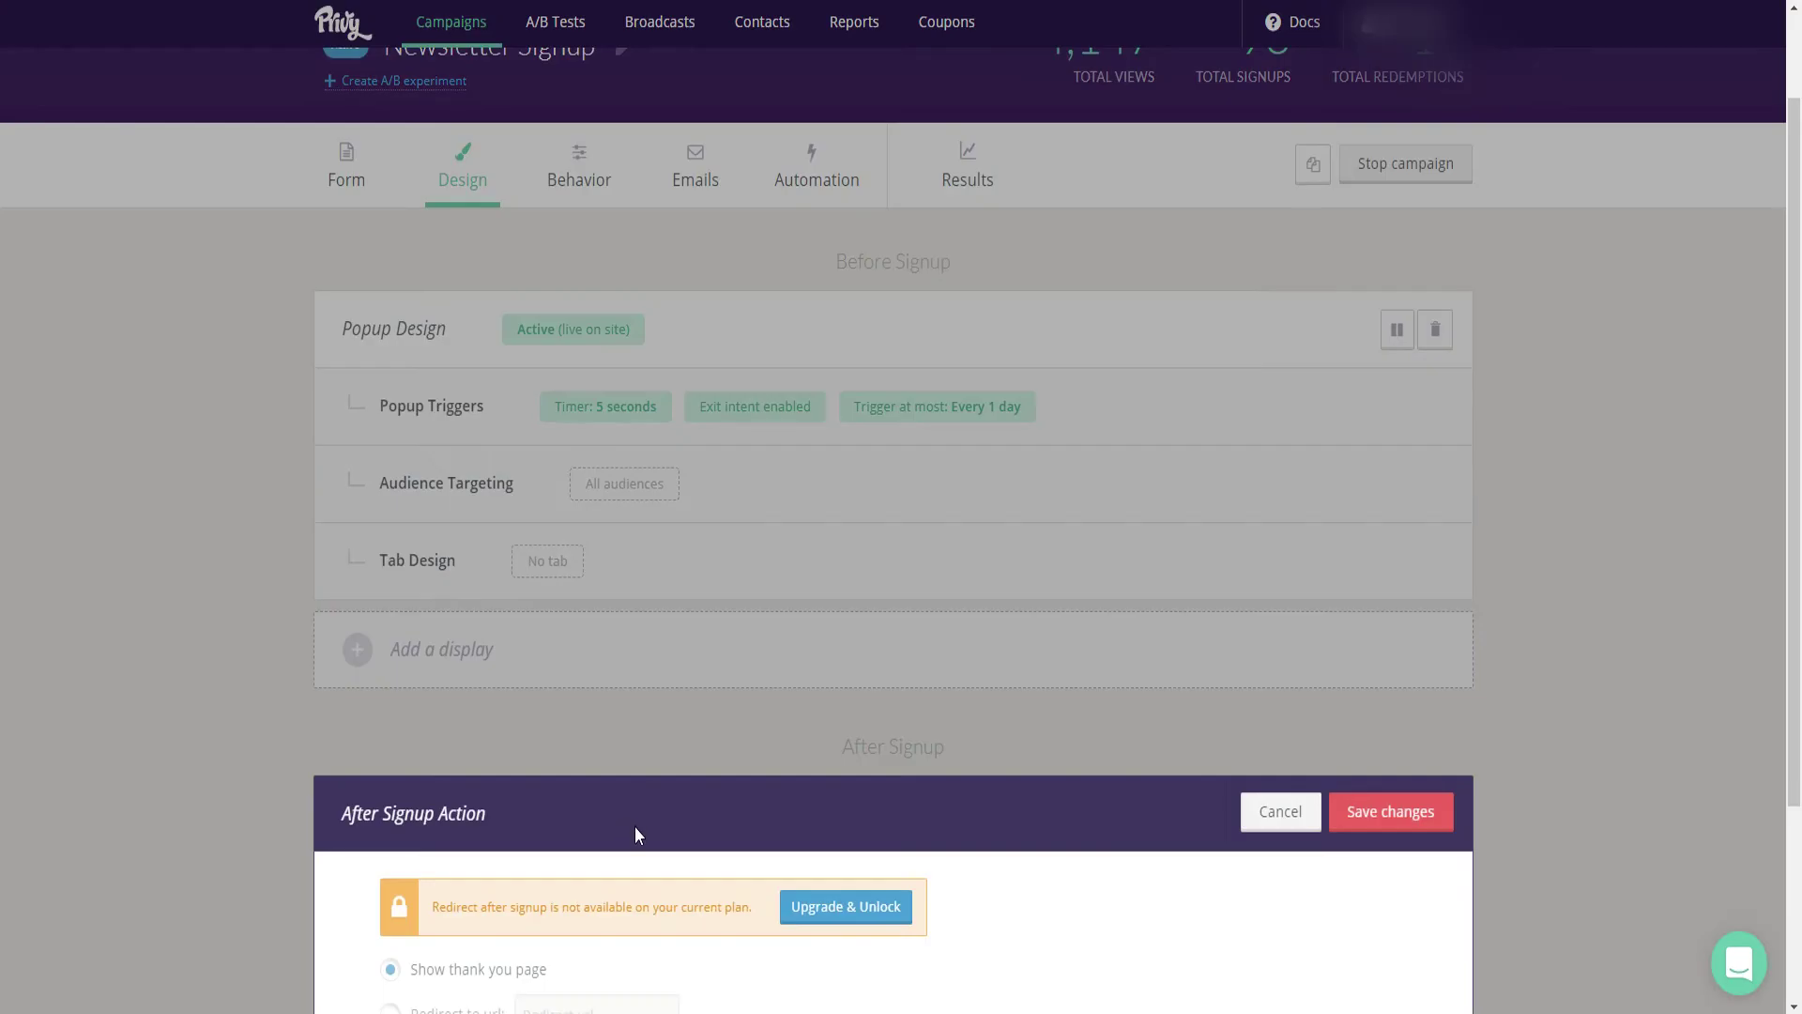
scroll(652, 817, "down", 3)
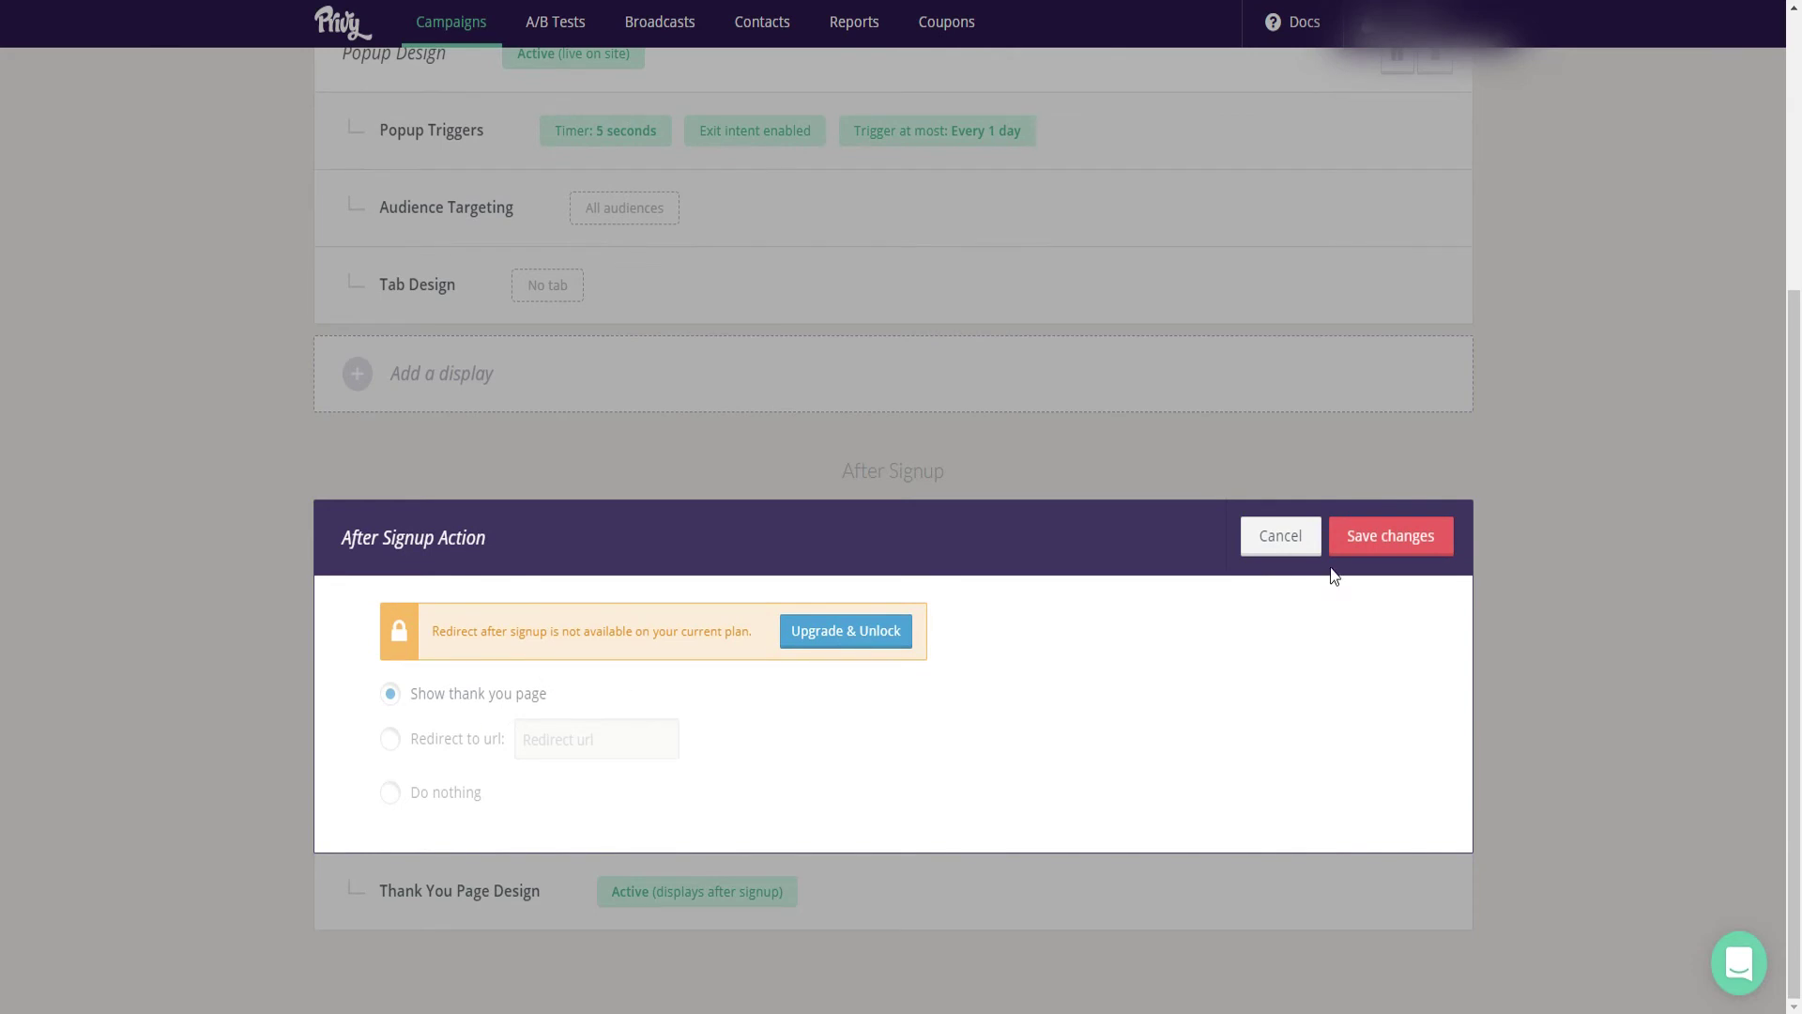
left_click(1309, 549)
scroll(563, 742, "down", 2)
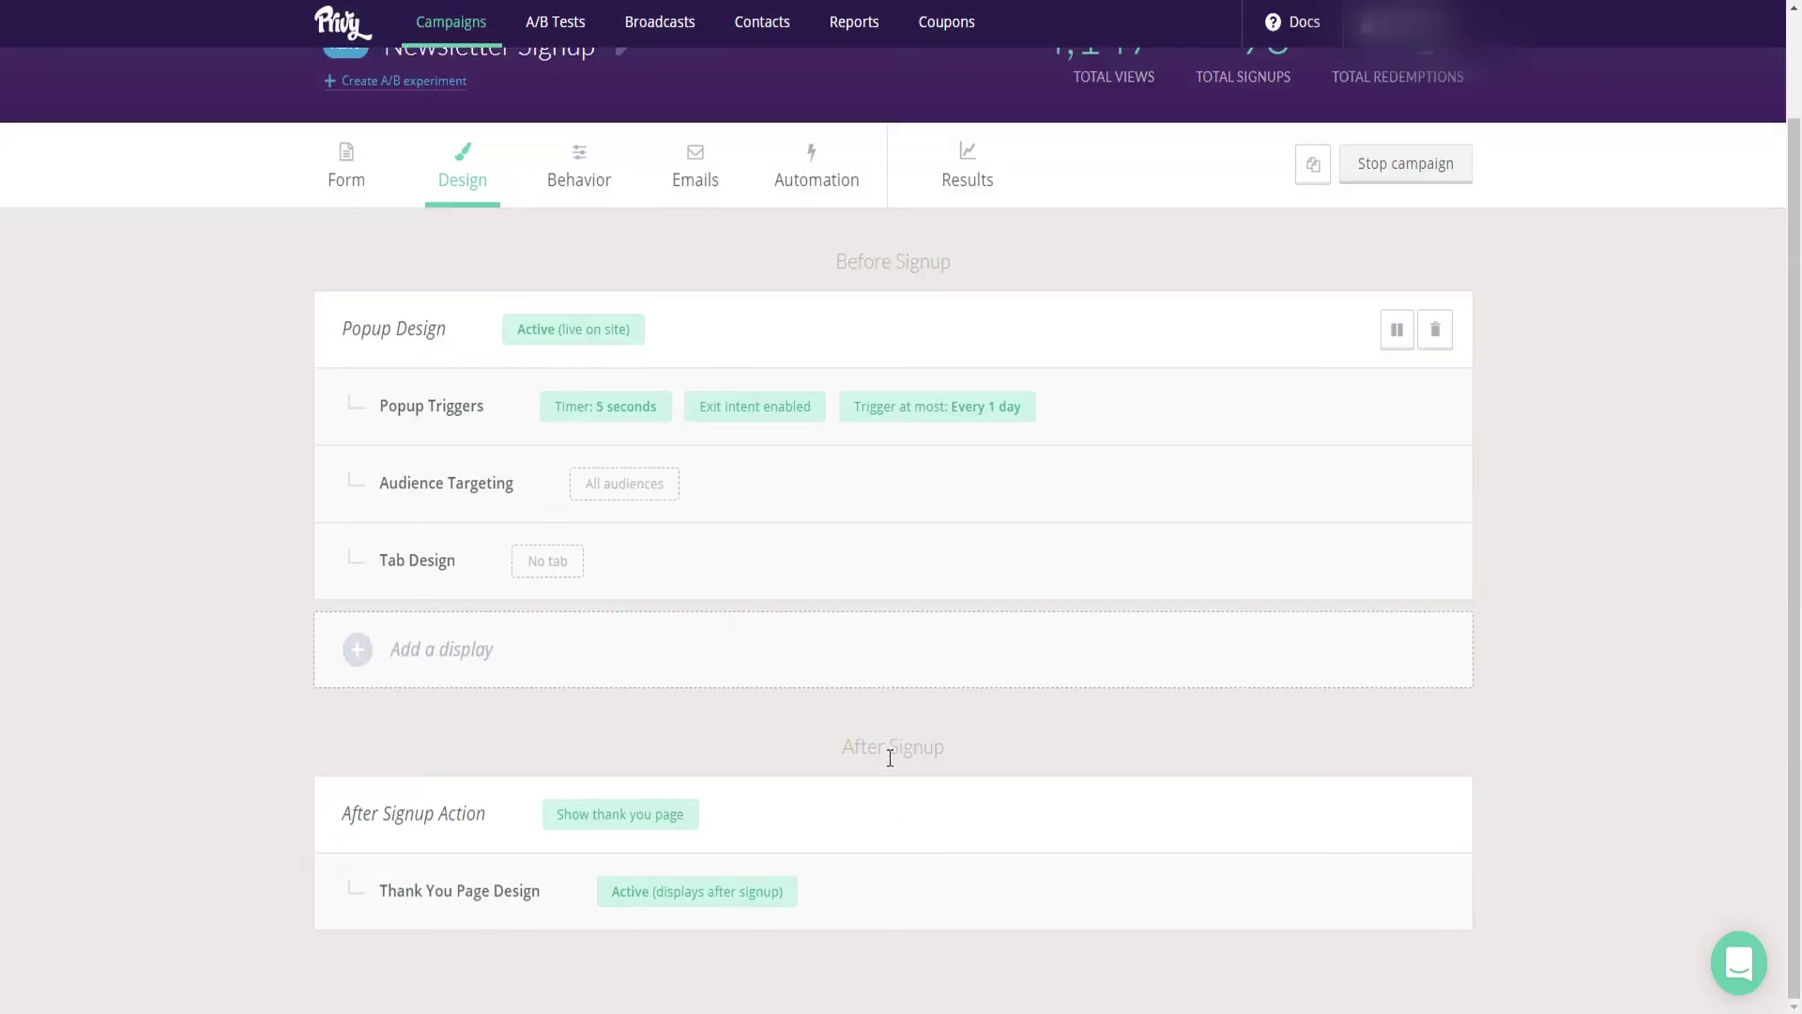
- Examine the thank you page design and its popup preview, and recheck the after-signup action without changing either
left_click(511, 899)
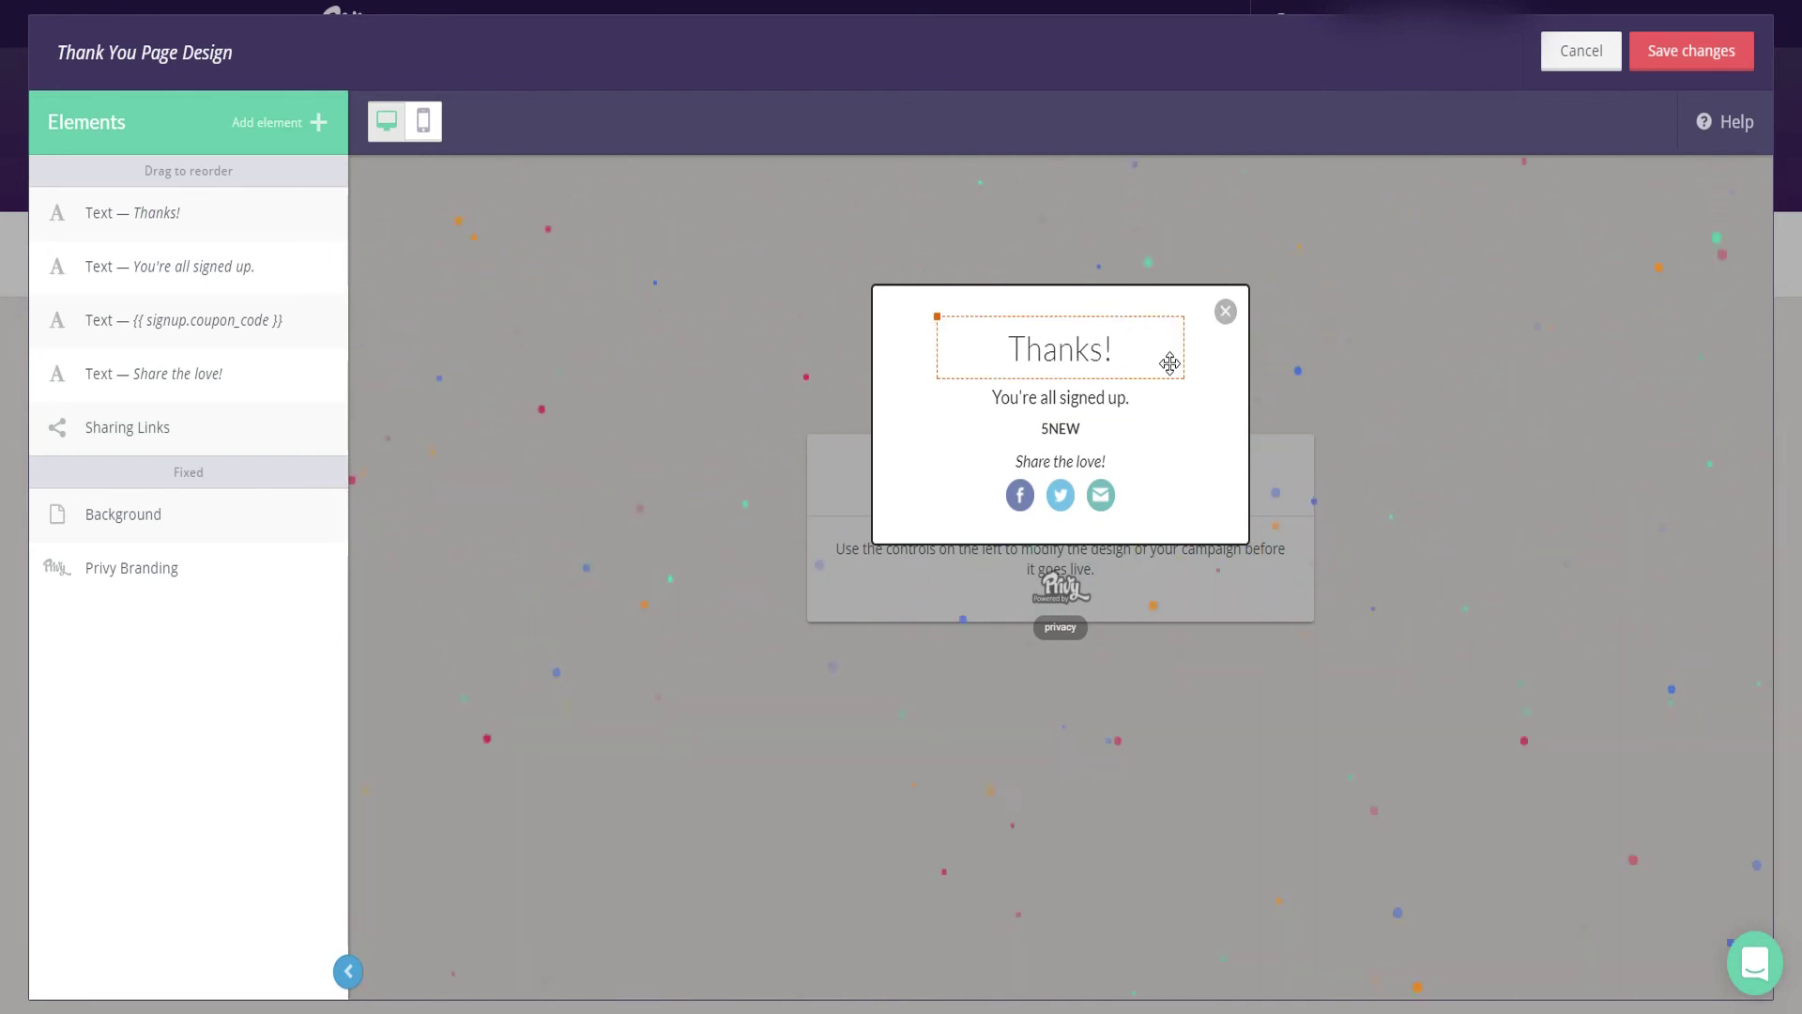
left_click(1569, 62)
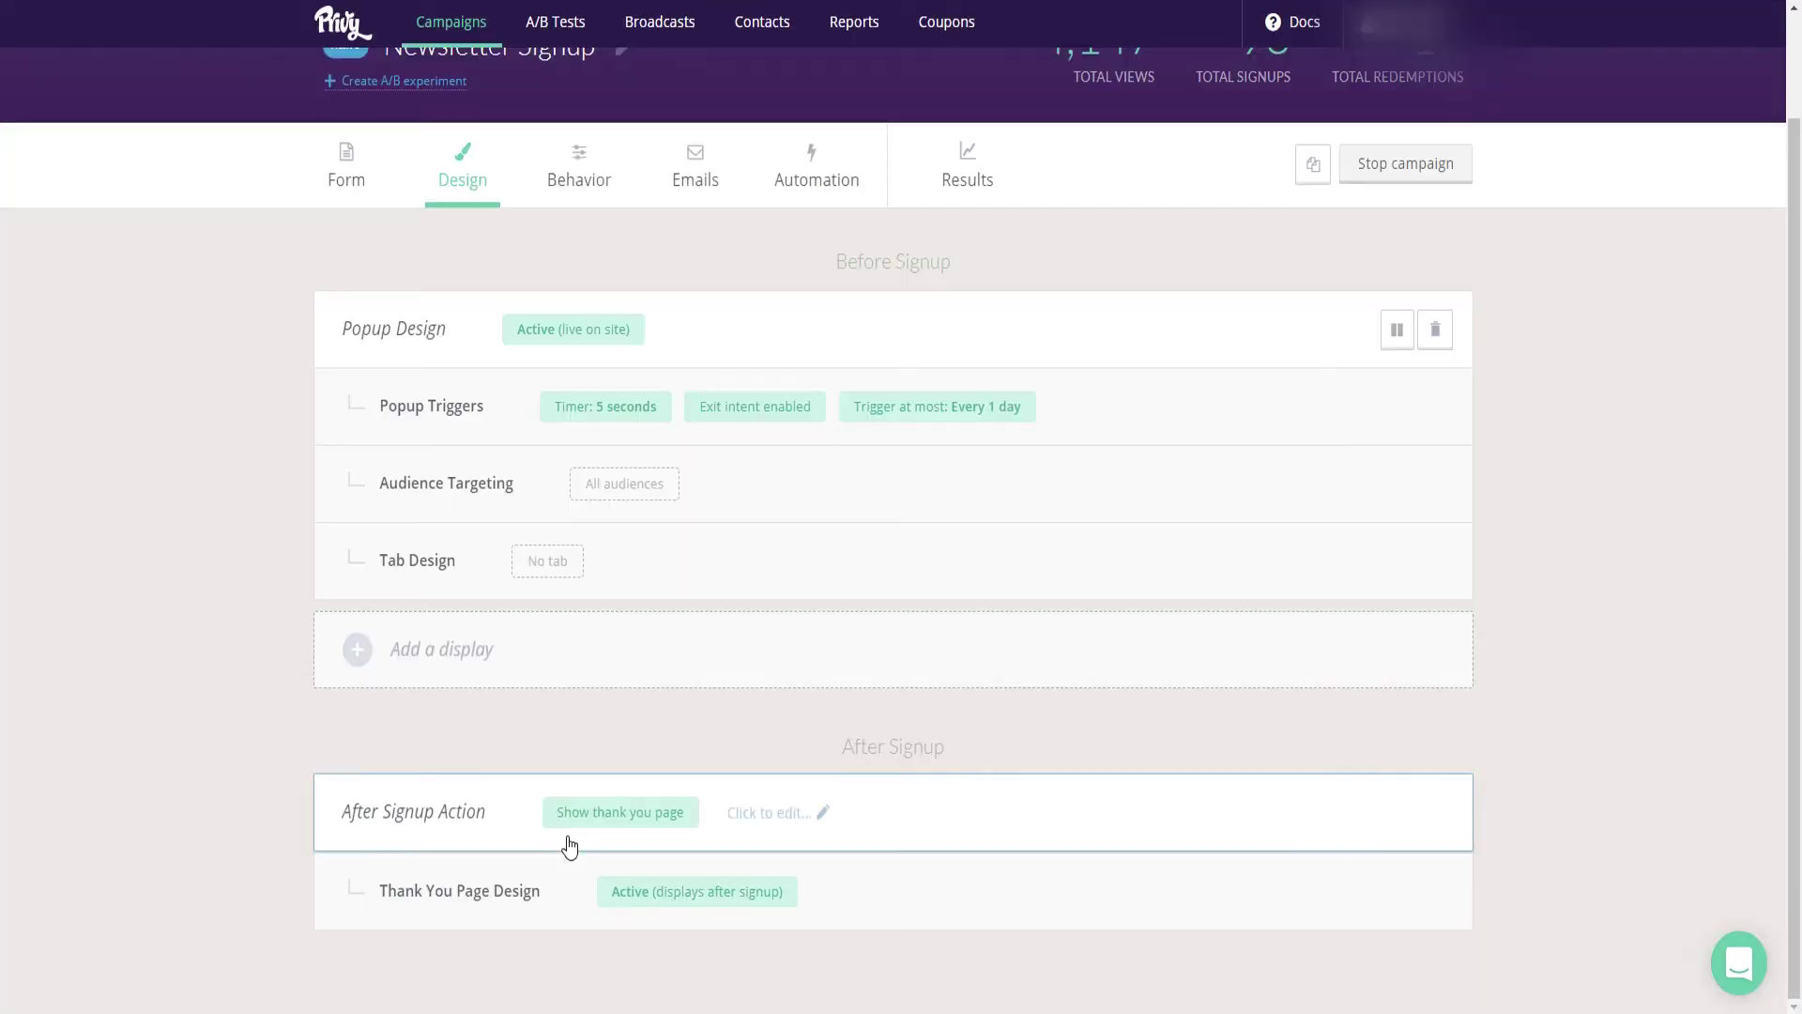
left_click(648, 893)
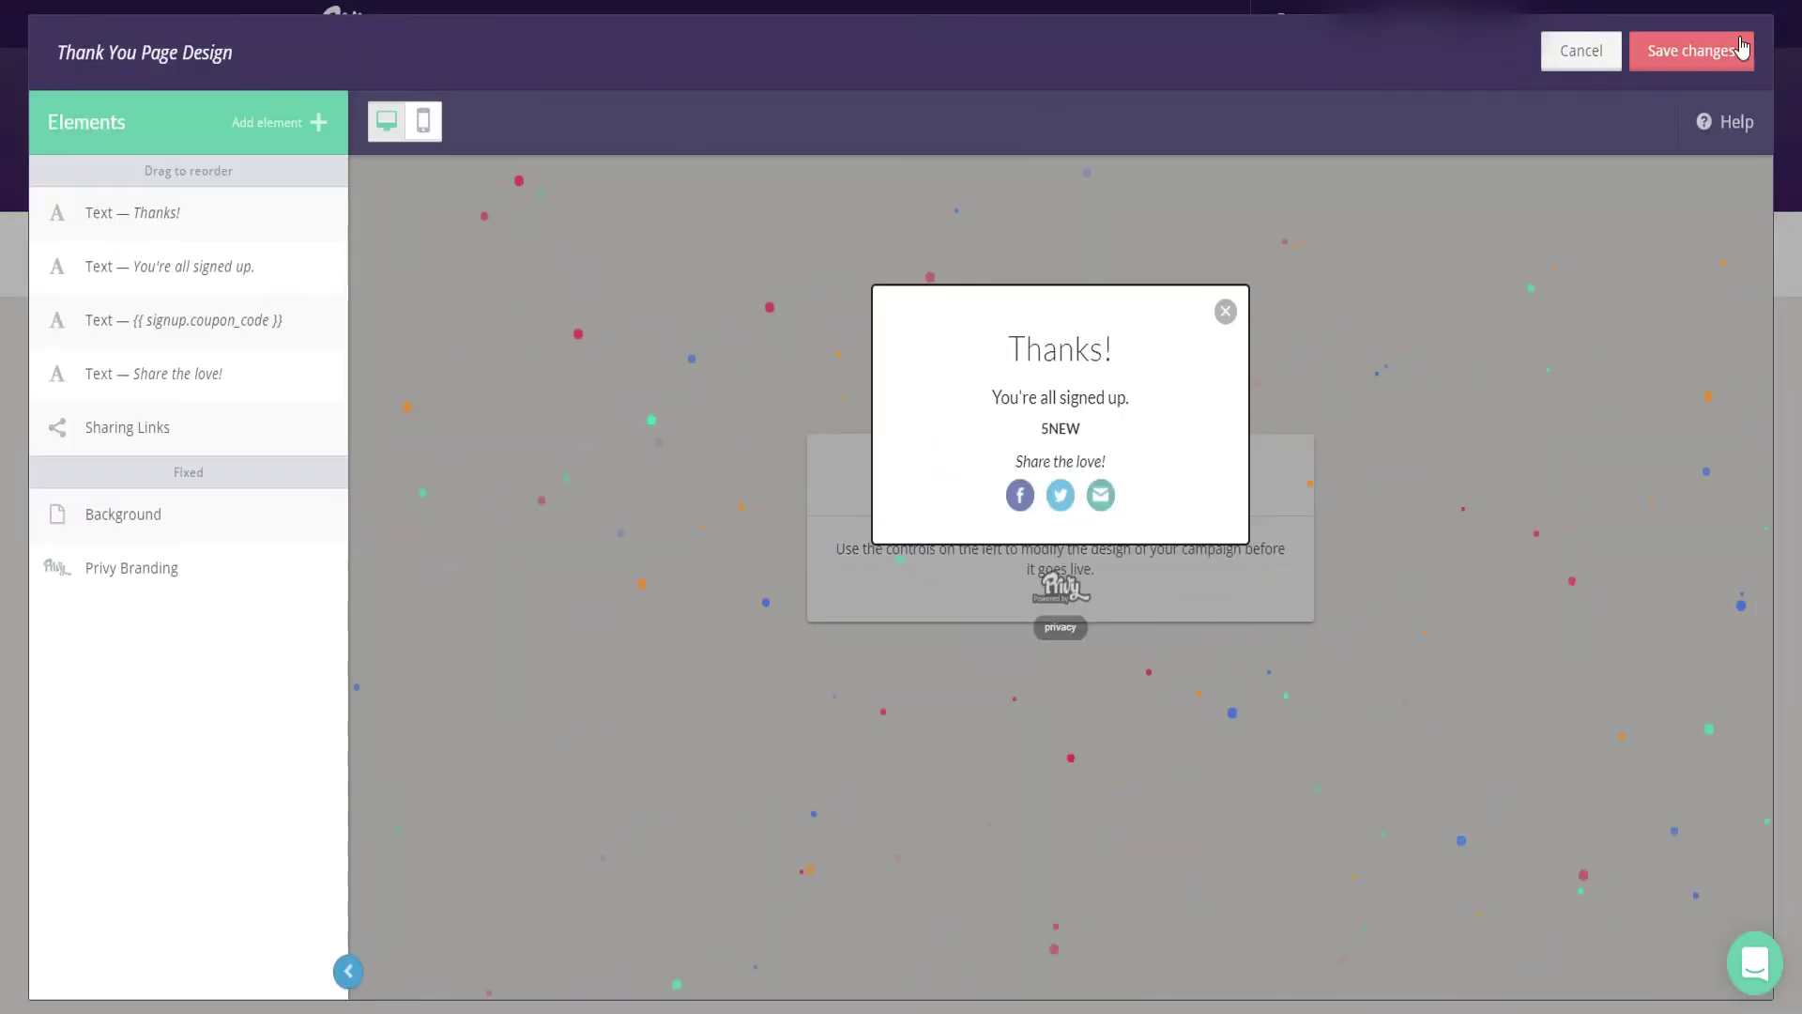
left_click(1562, 54)
left_click(647, 915)
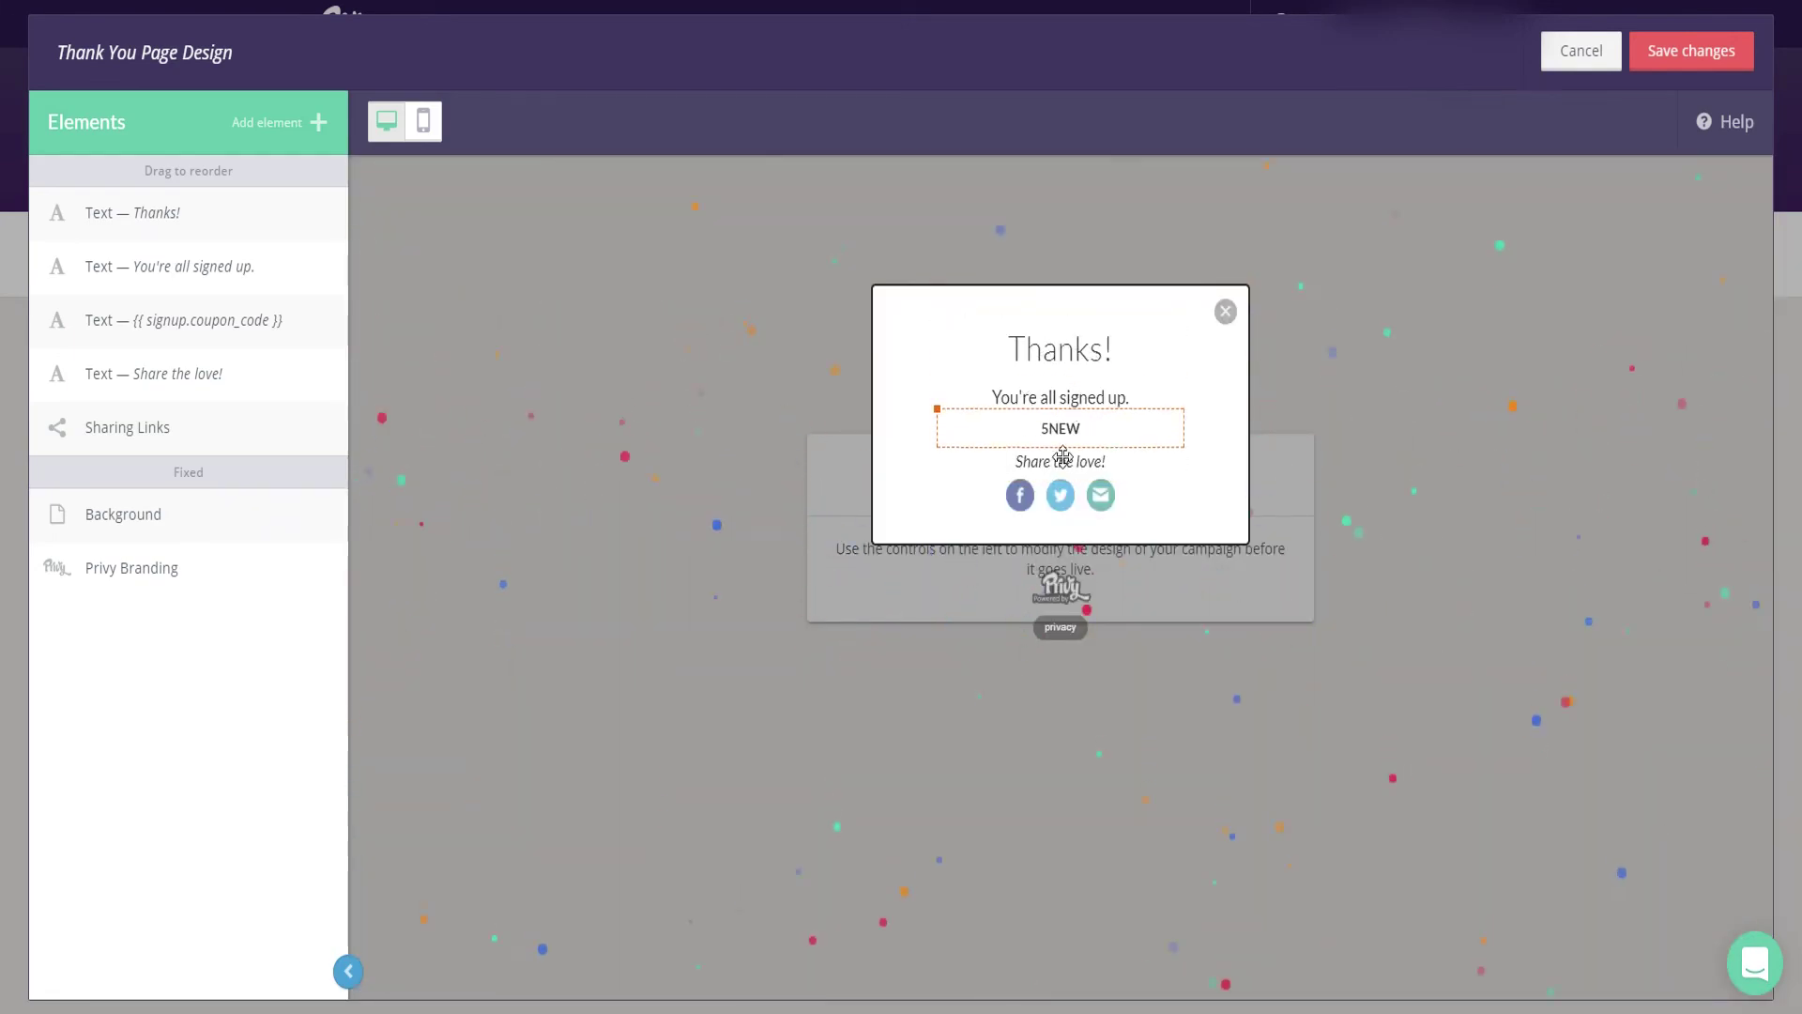
left_click(1226, 313)
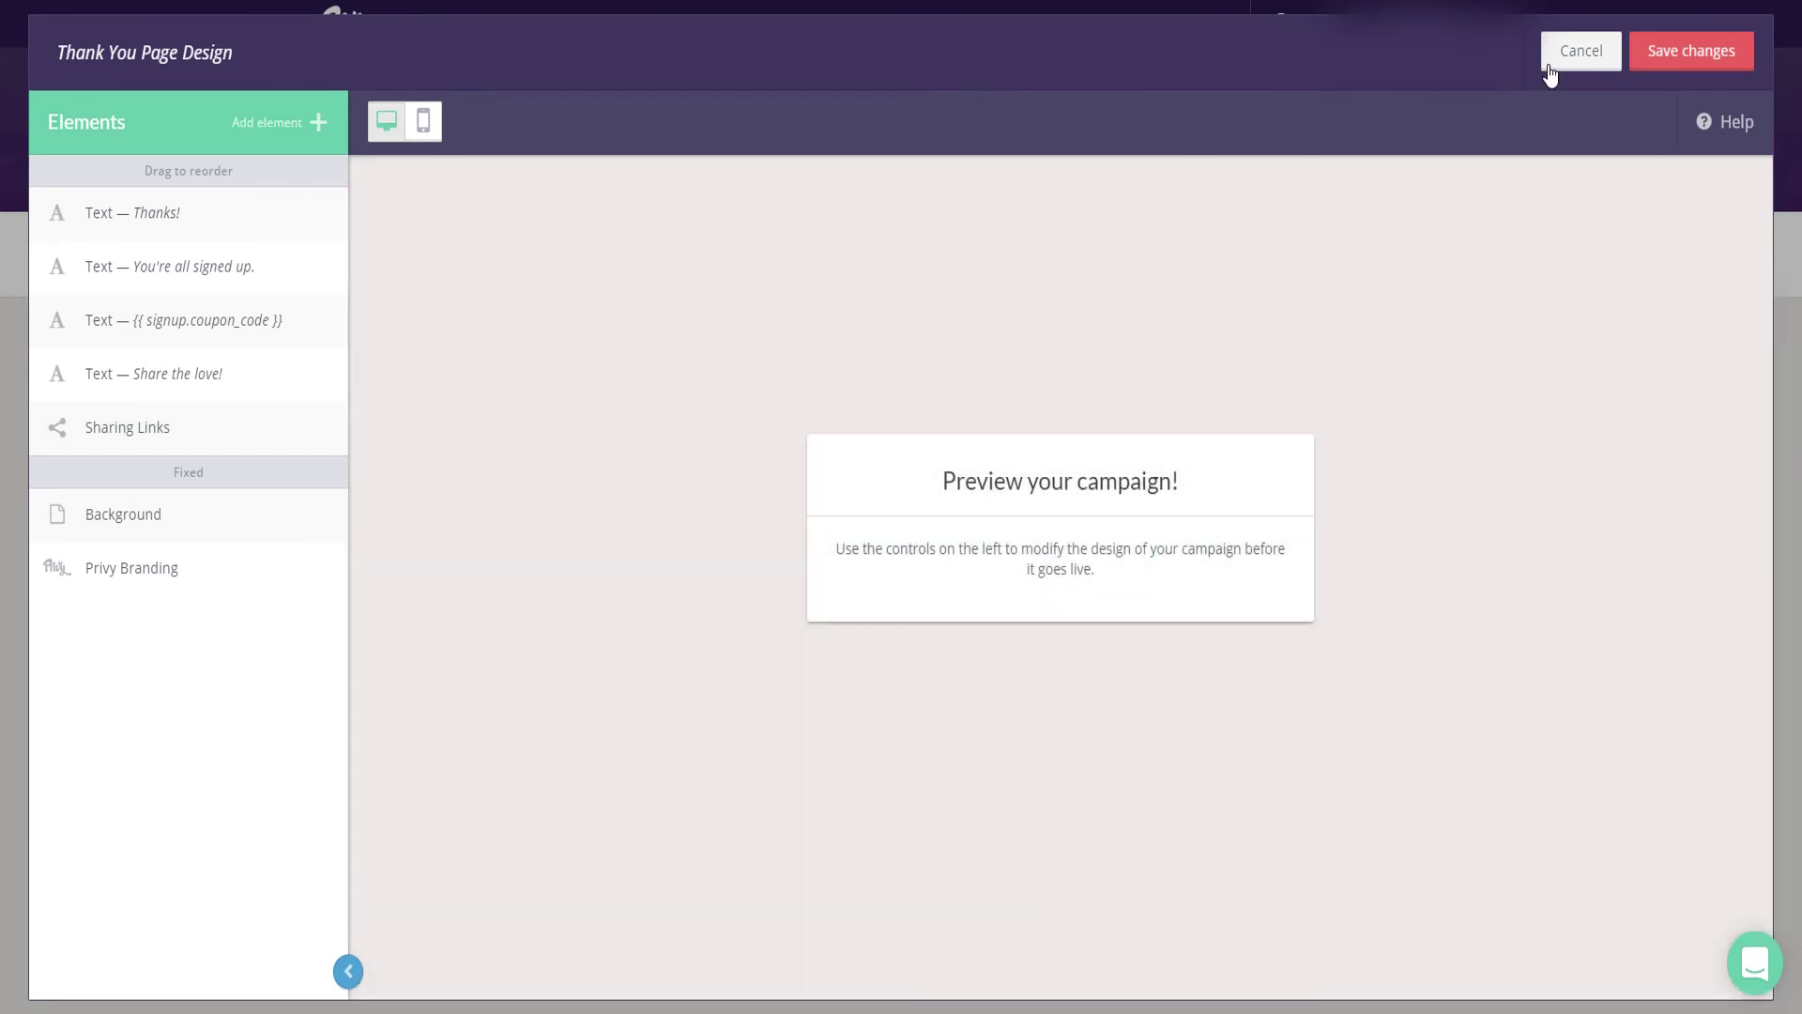
left_click(1581, 51)
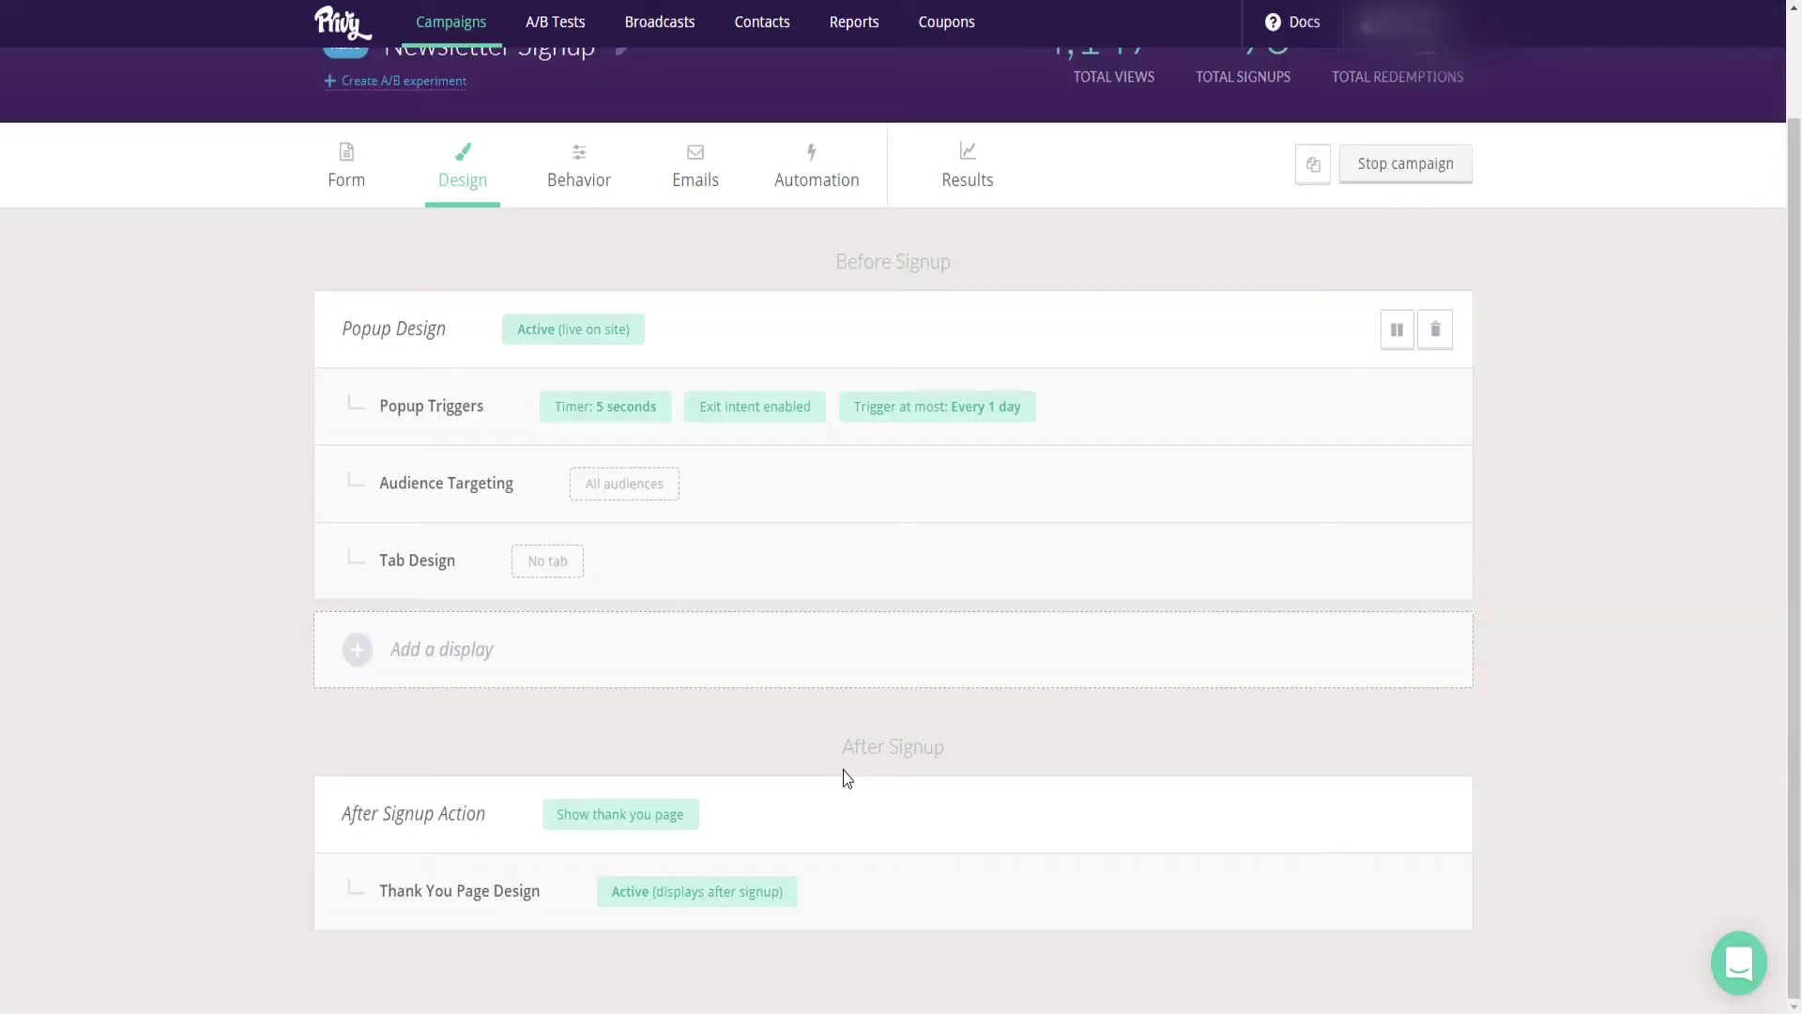
left_click(910, 890)
left_click(1565, 64)
left_click(623, 893)
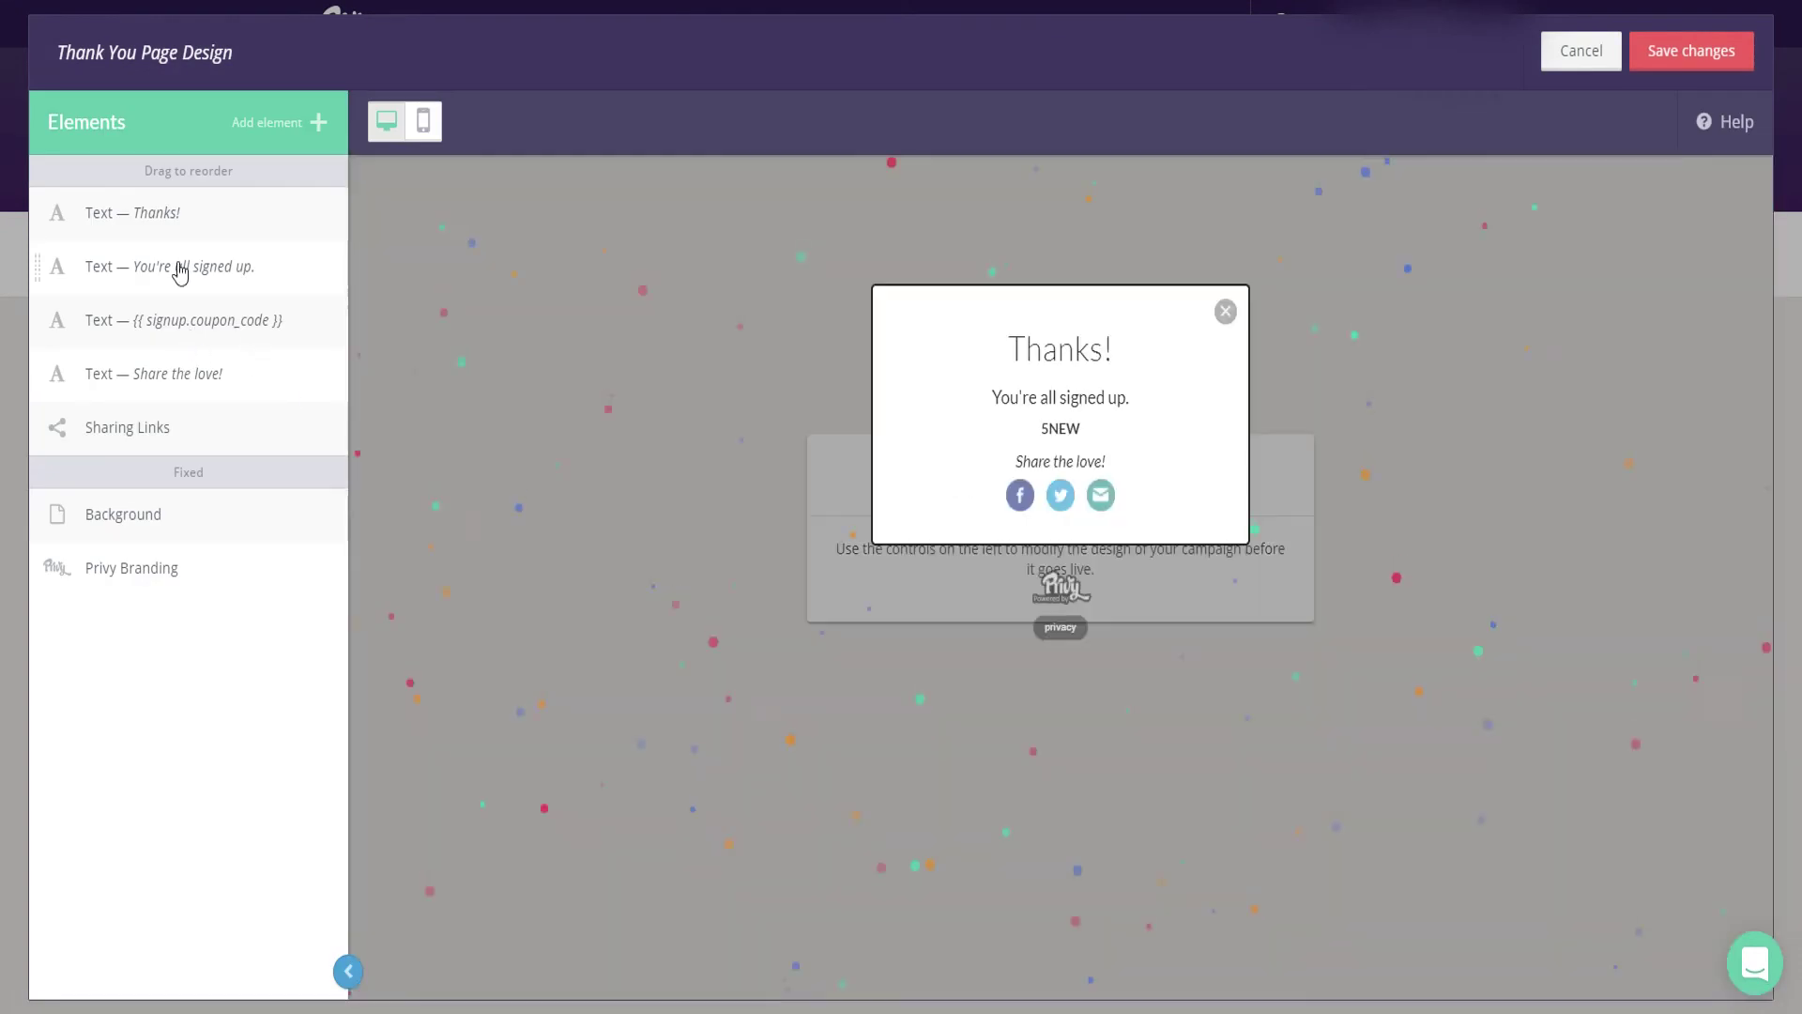
left_click(1590, 51)
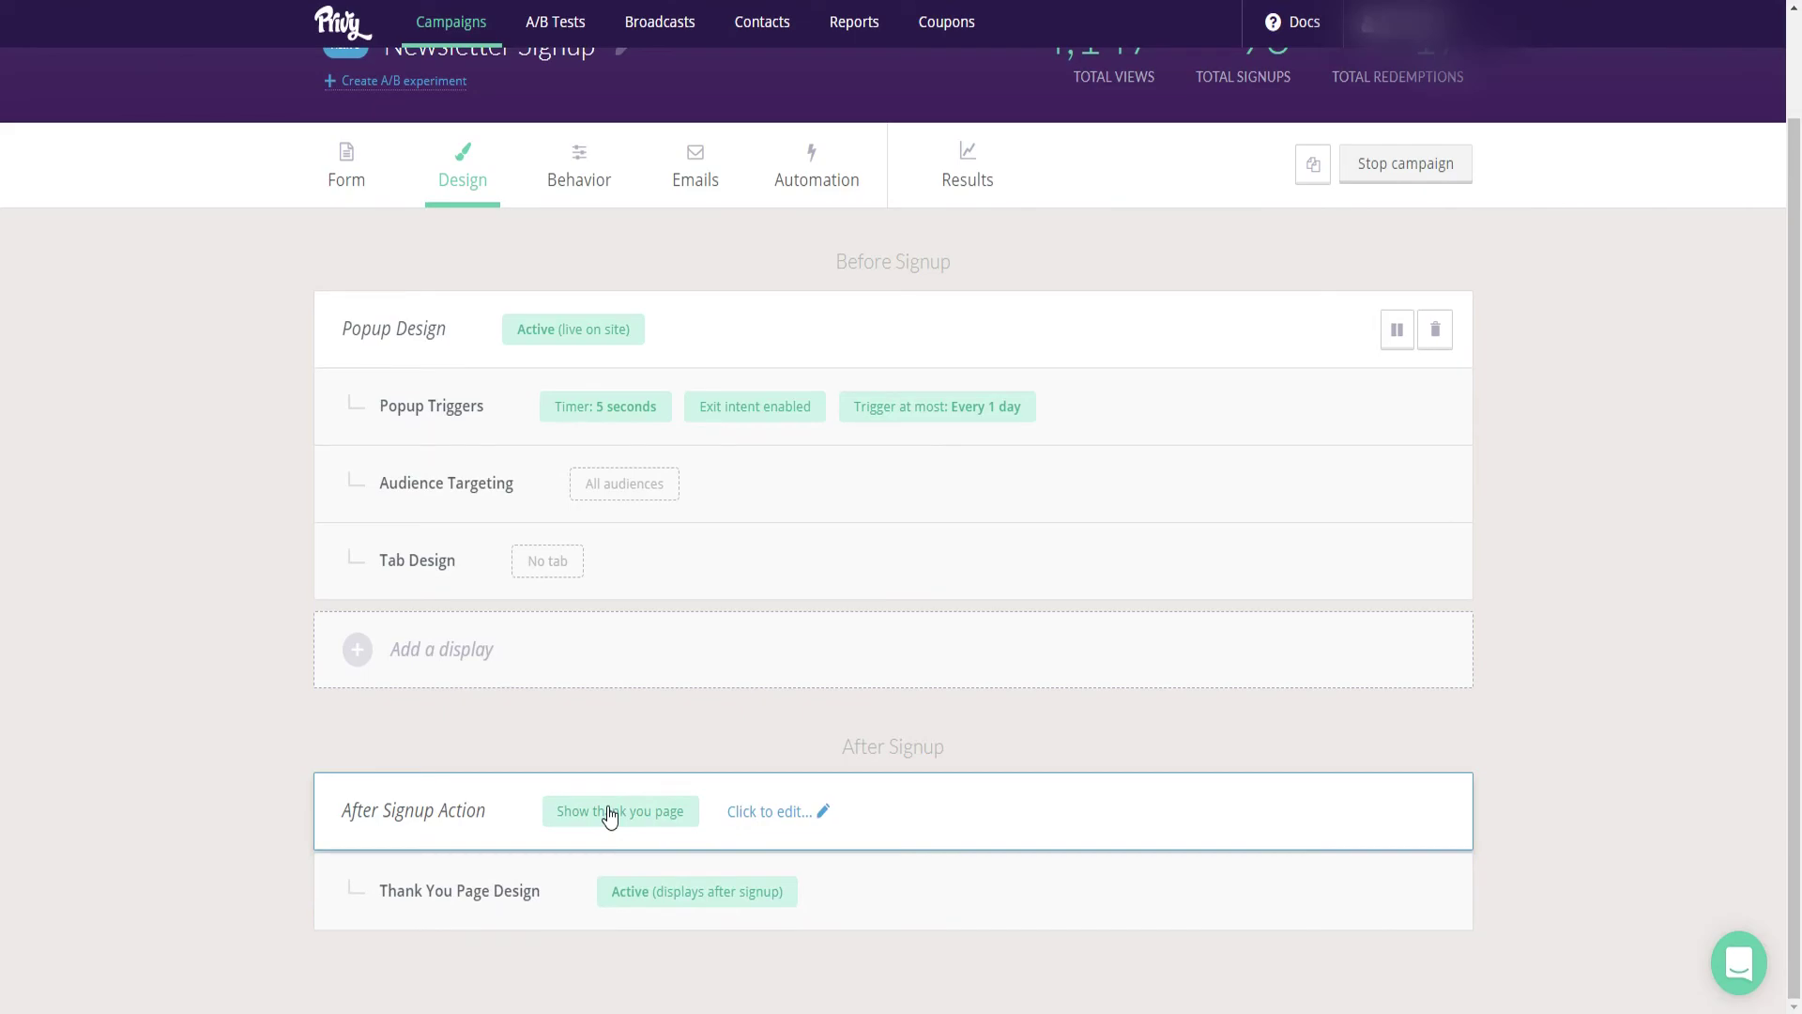
left_click(781, 807)
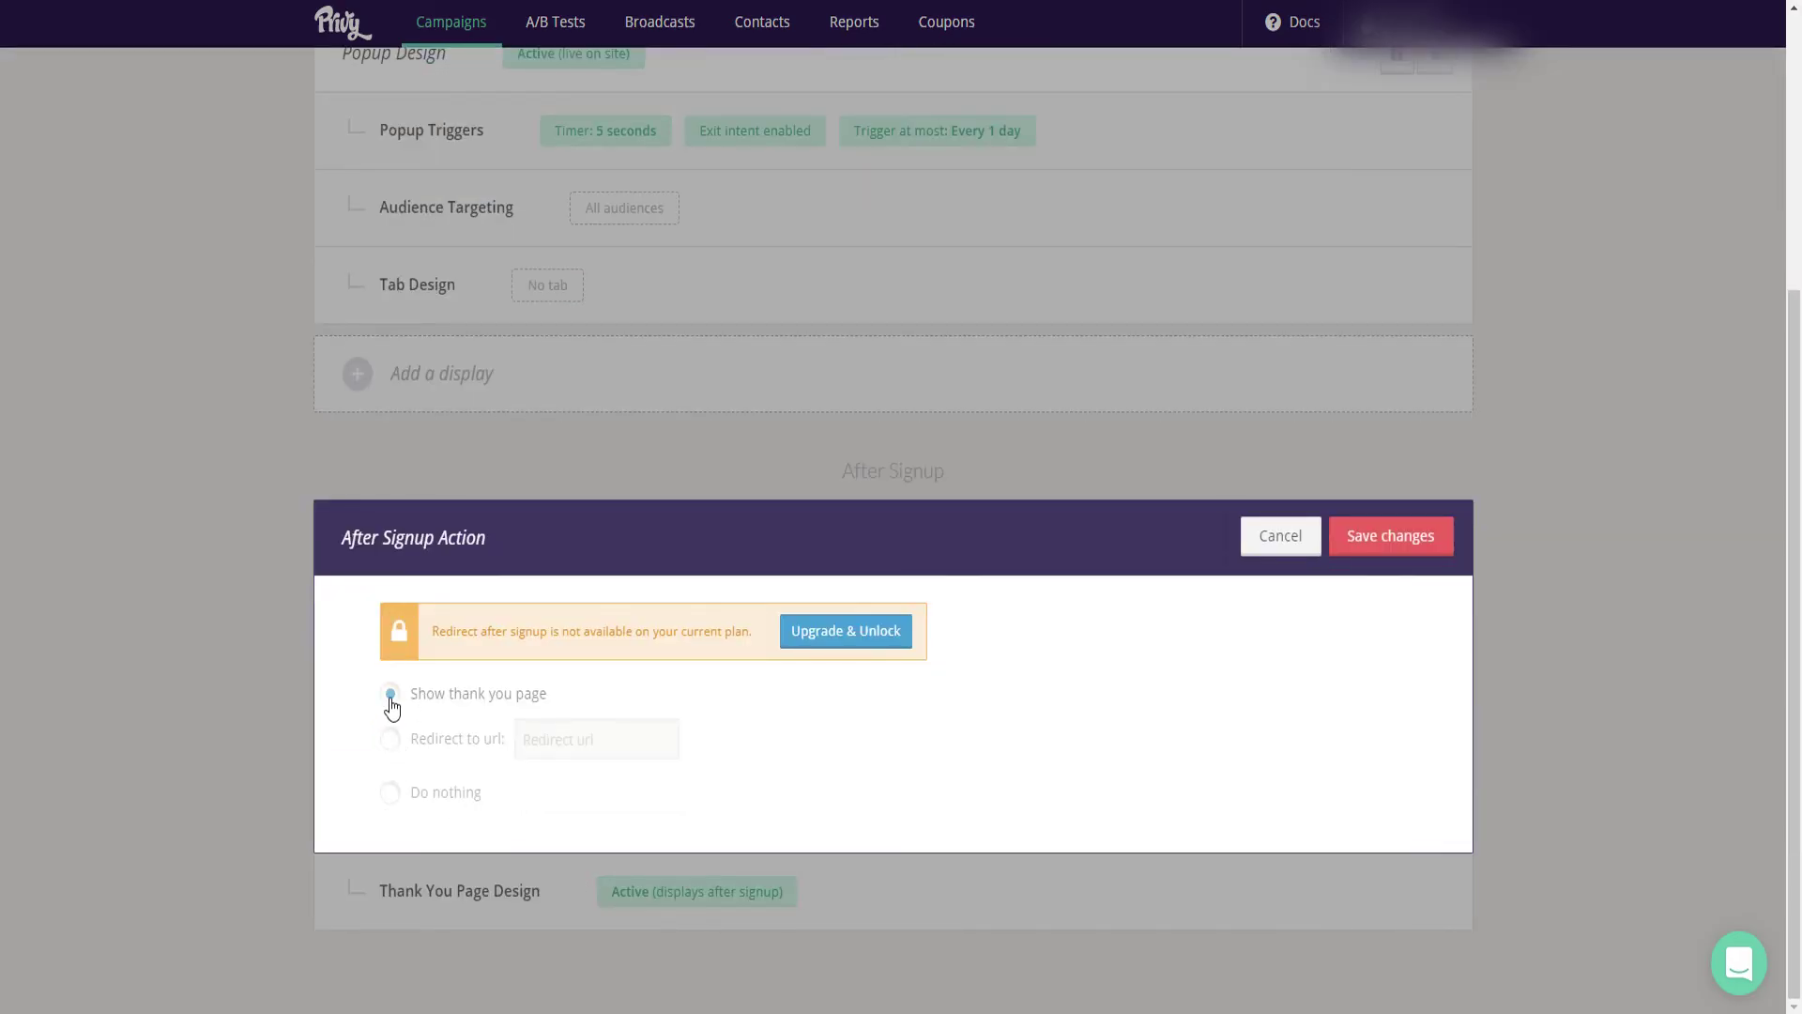
left_click(1269, 552)
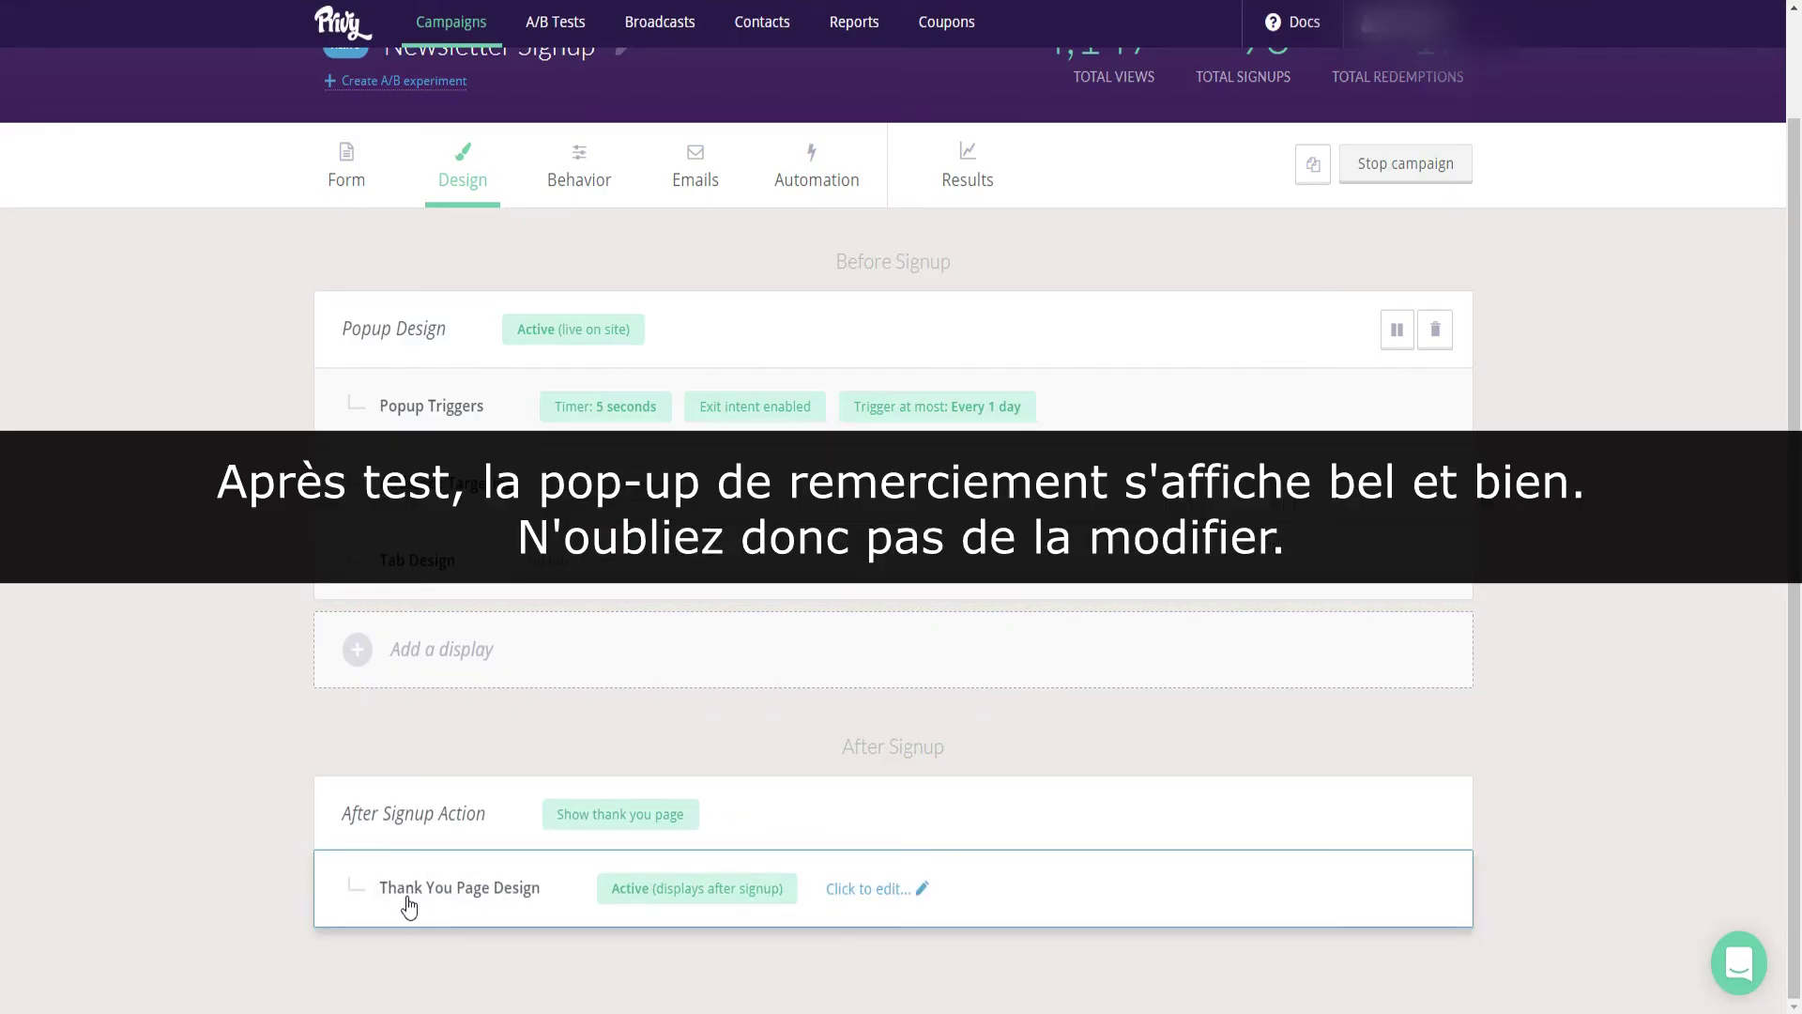
- Replace the thank you page's heading text with "Merci!"
left_click(475, 909)
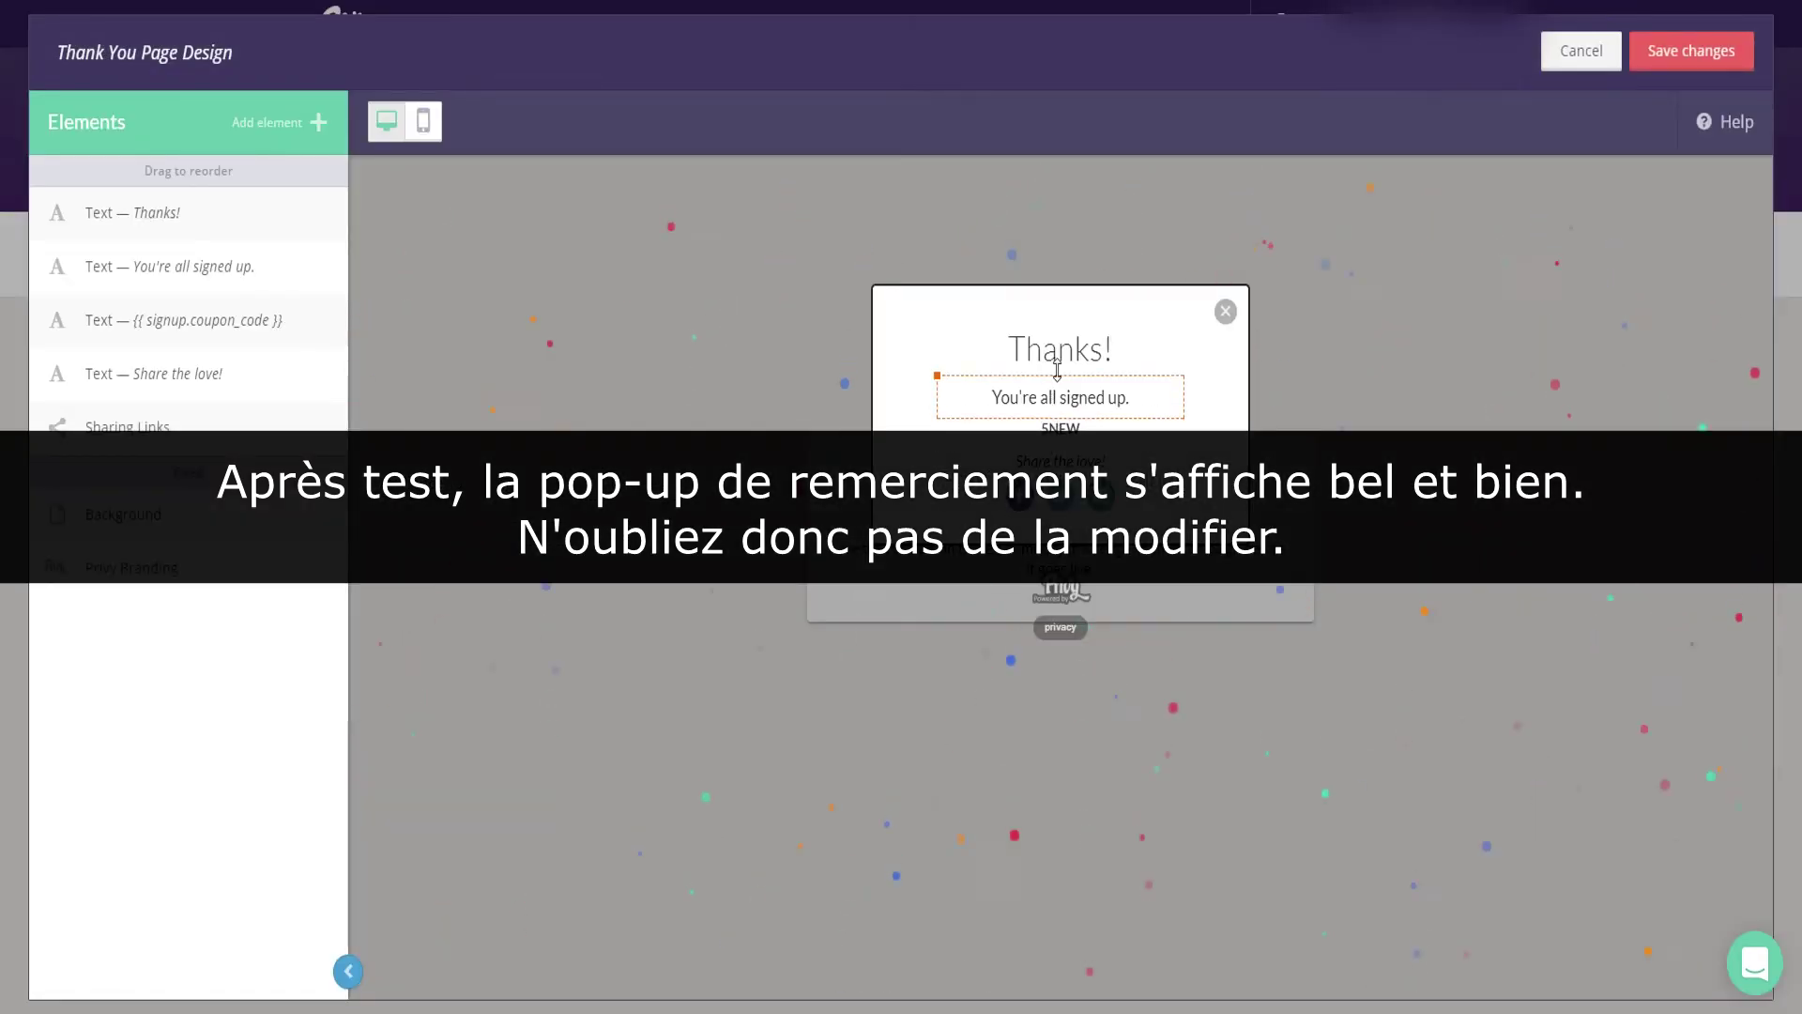
left_click(1100, 349)
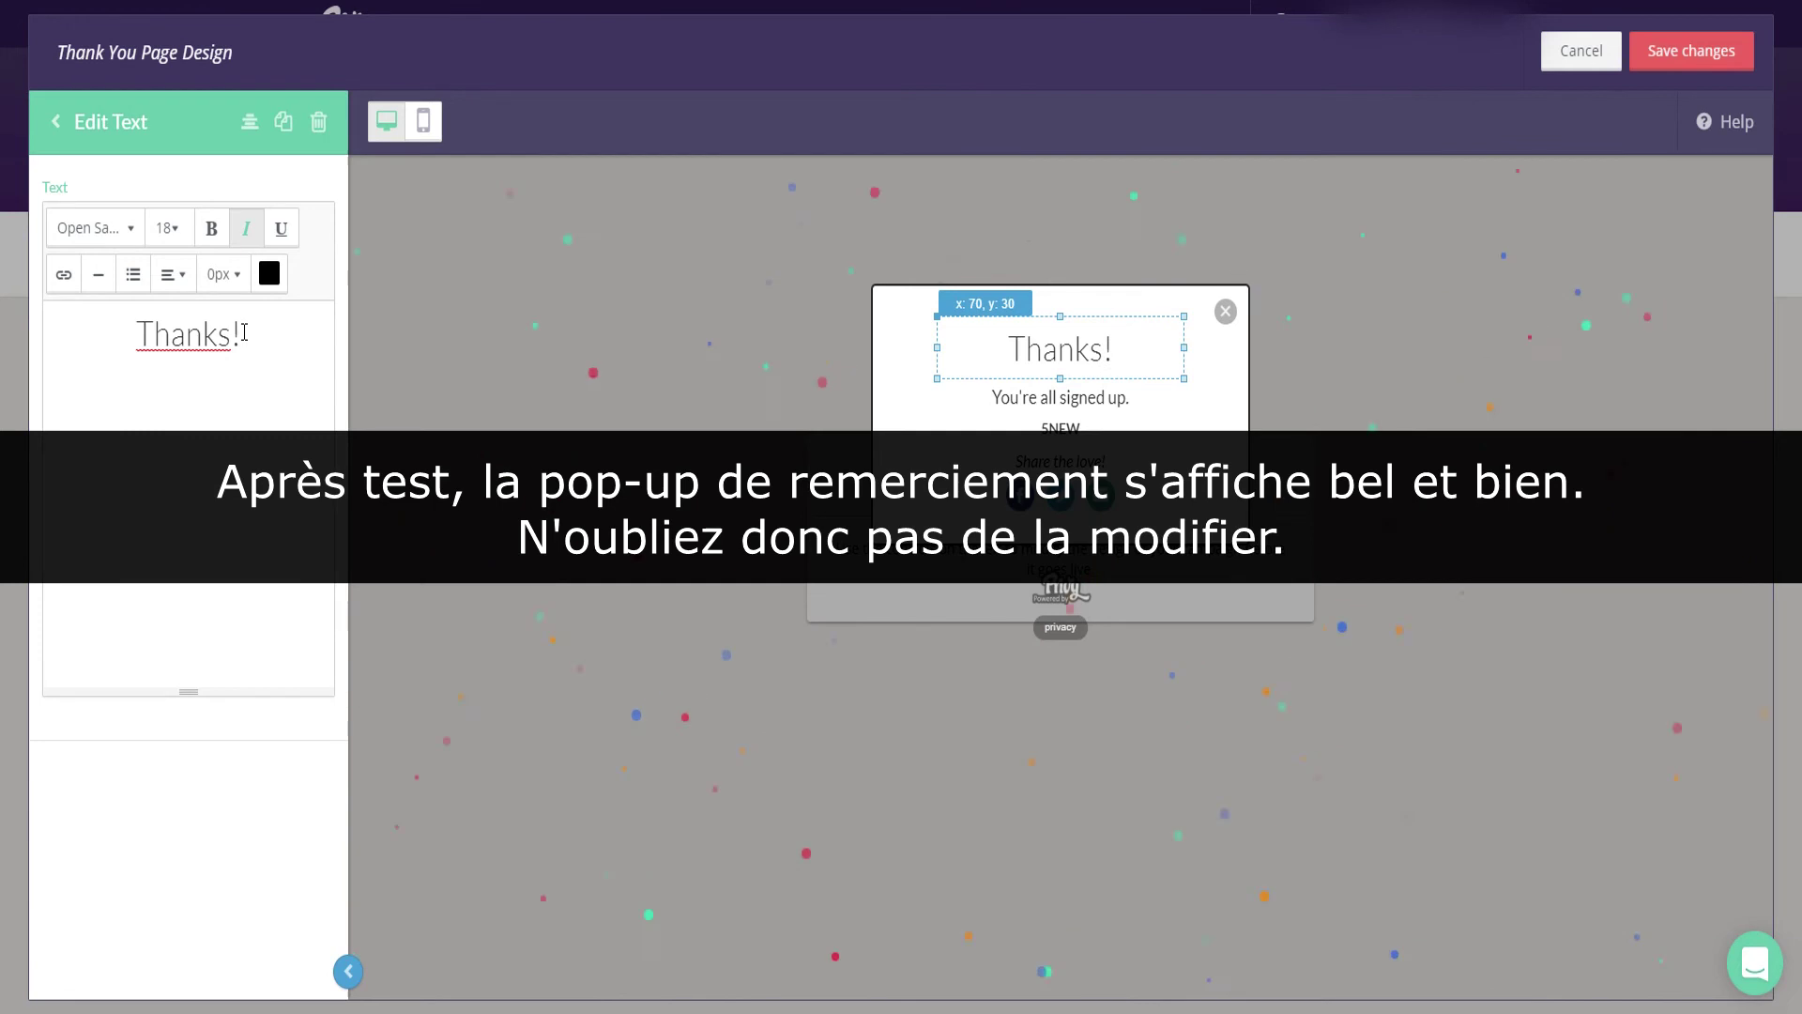
left_click_drag(246, 334, 233, 335)
double_click(179, 336)
type("Merci!")
- Replace the thank you page's "You're all signed up." text with "Voici votre code de réduction de 5%."
left_click(1091, 397)
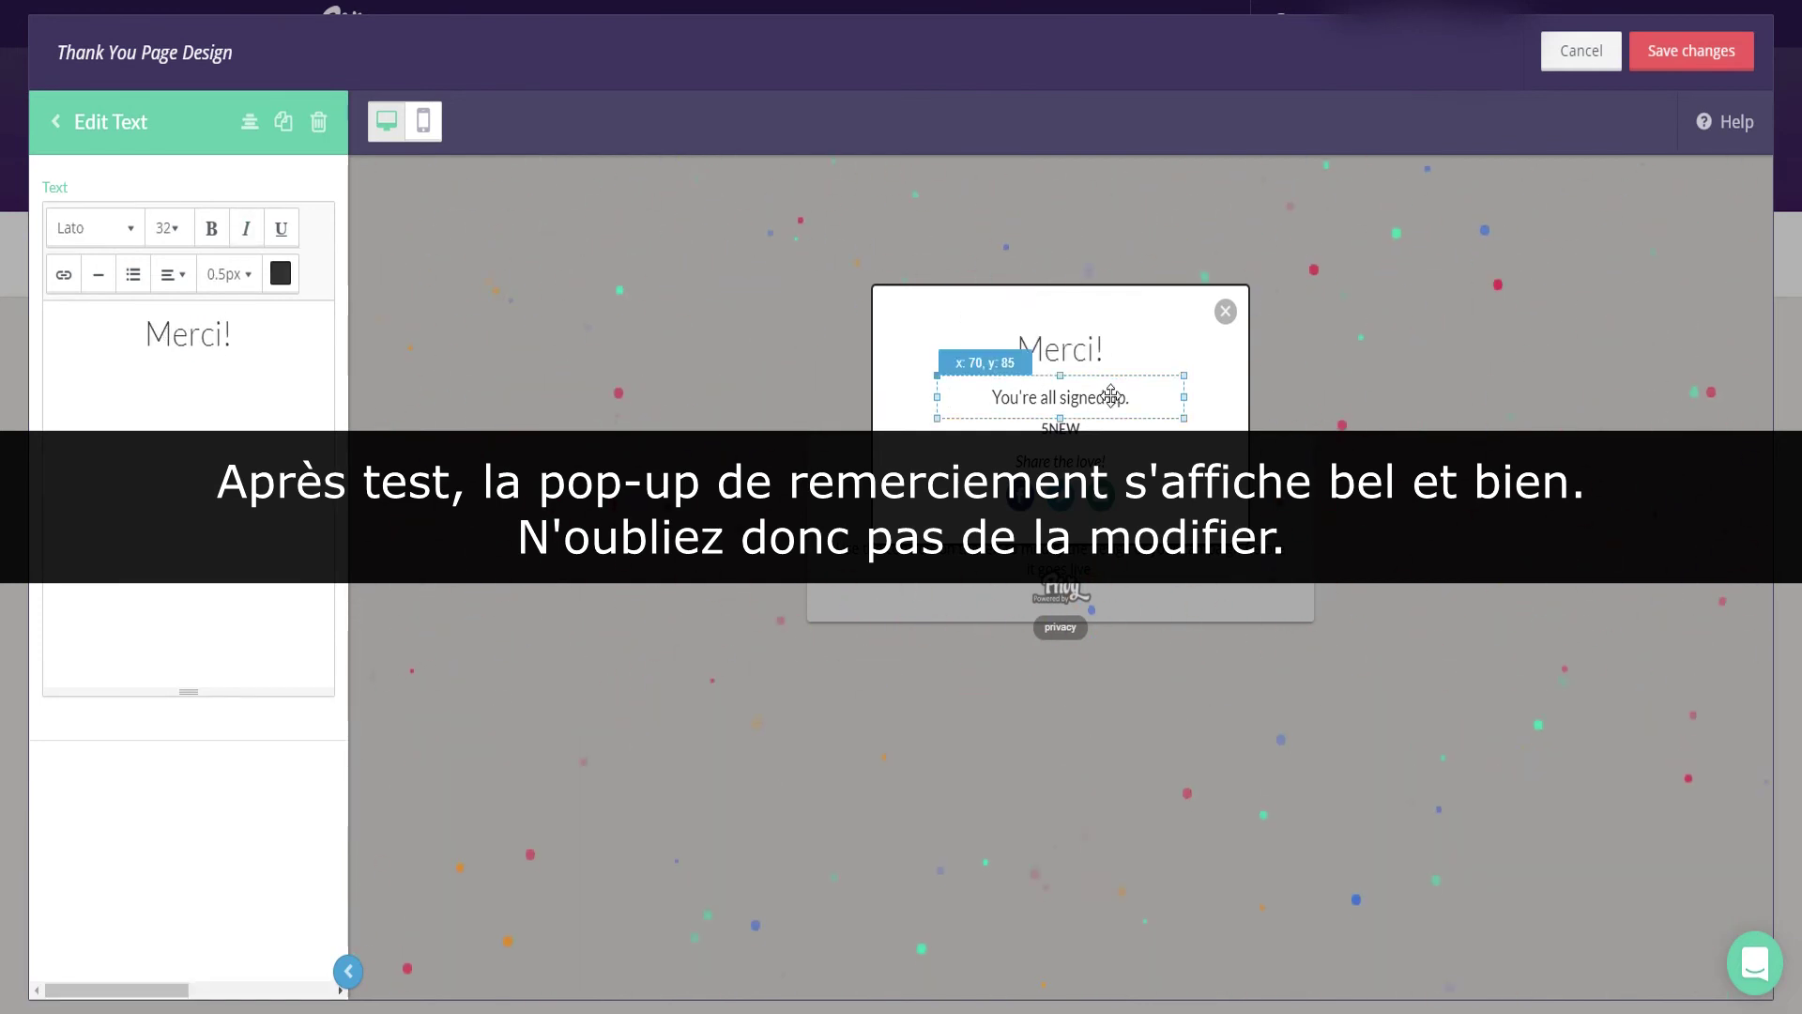
left_click_drag(253, 324, 73, 327)
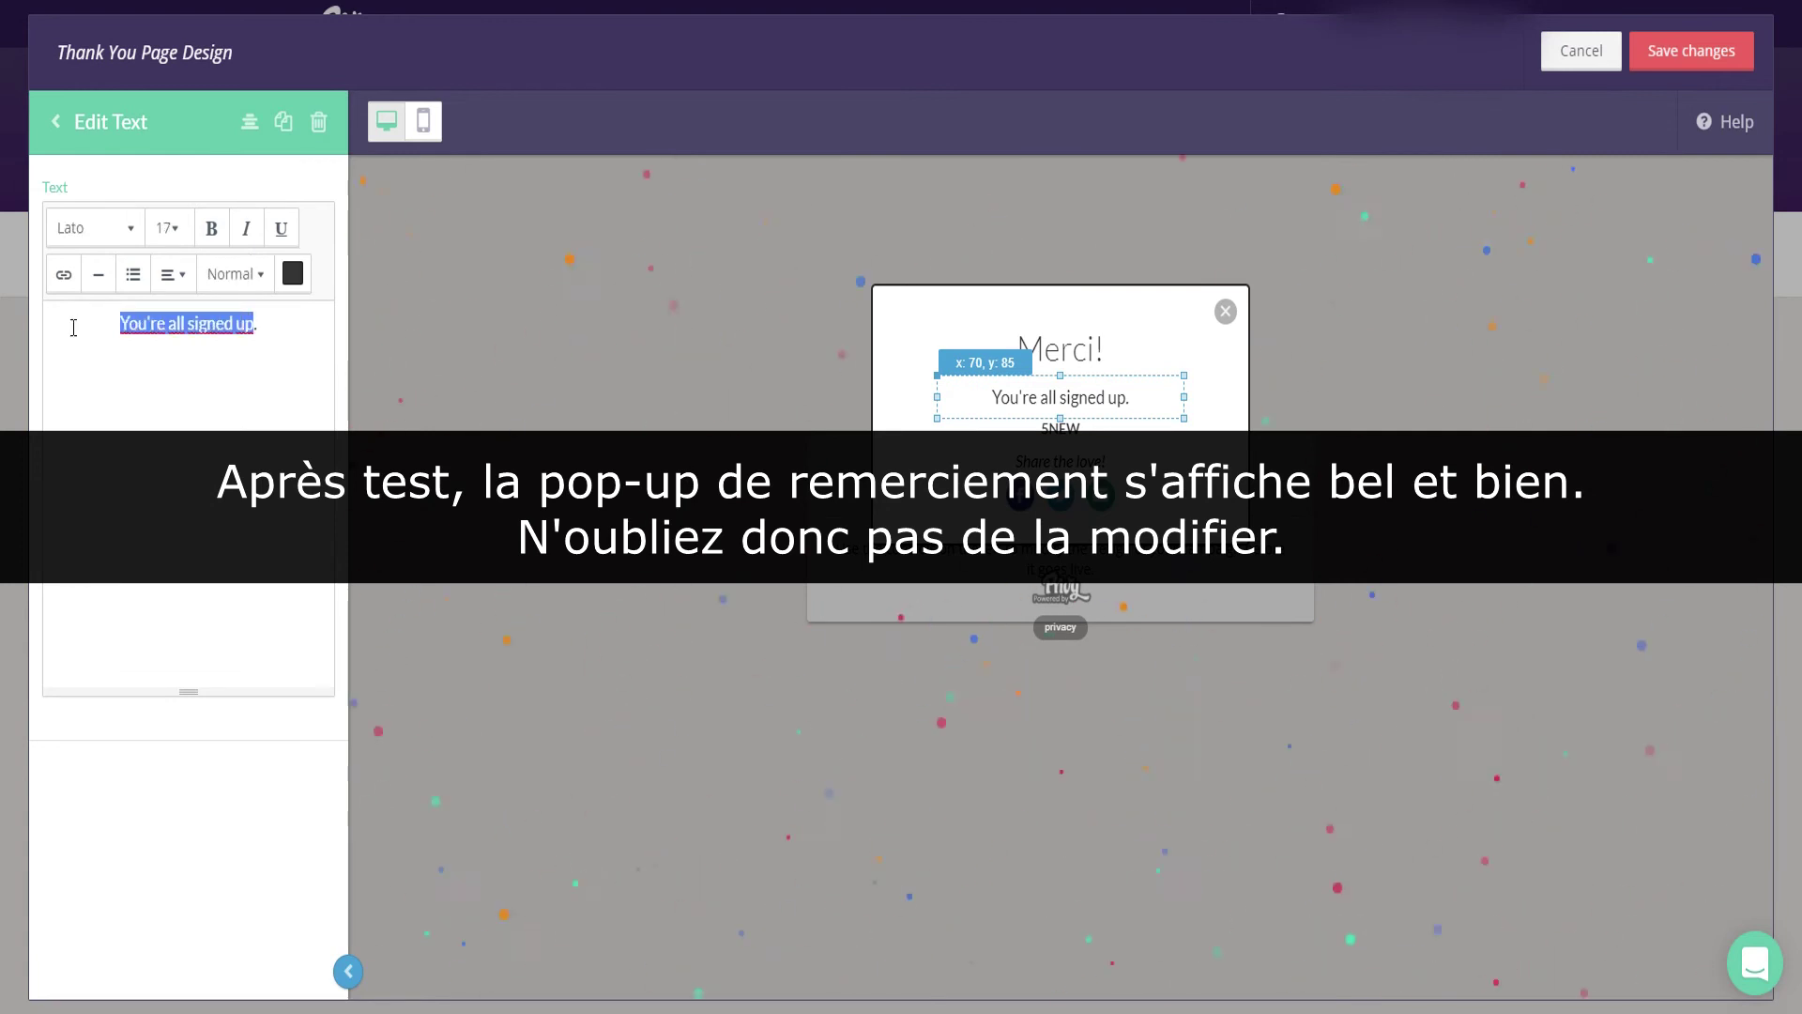
type("Voic")
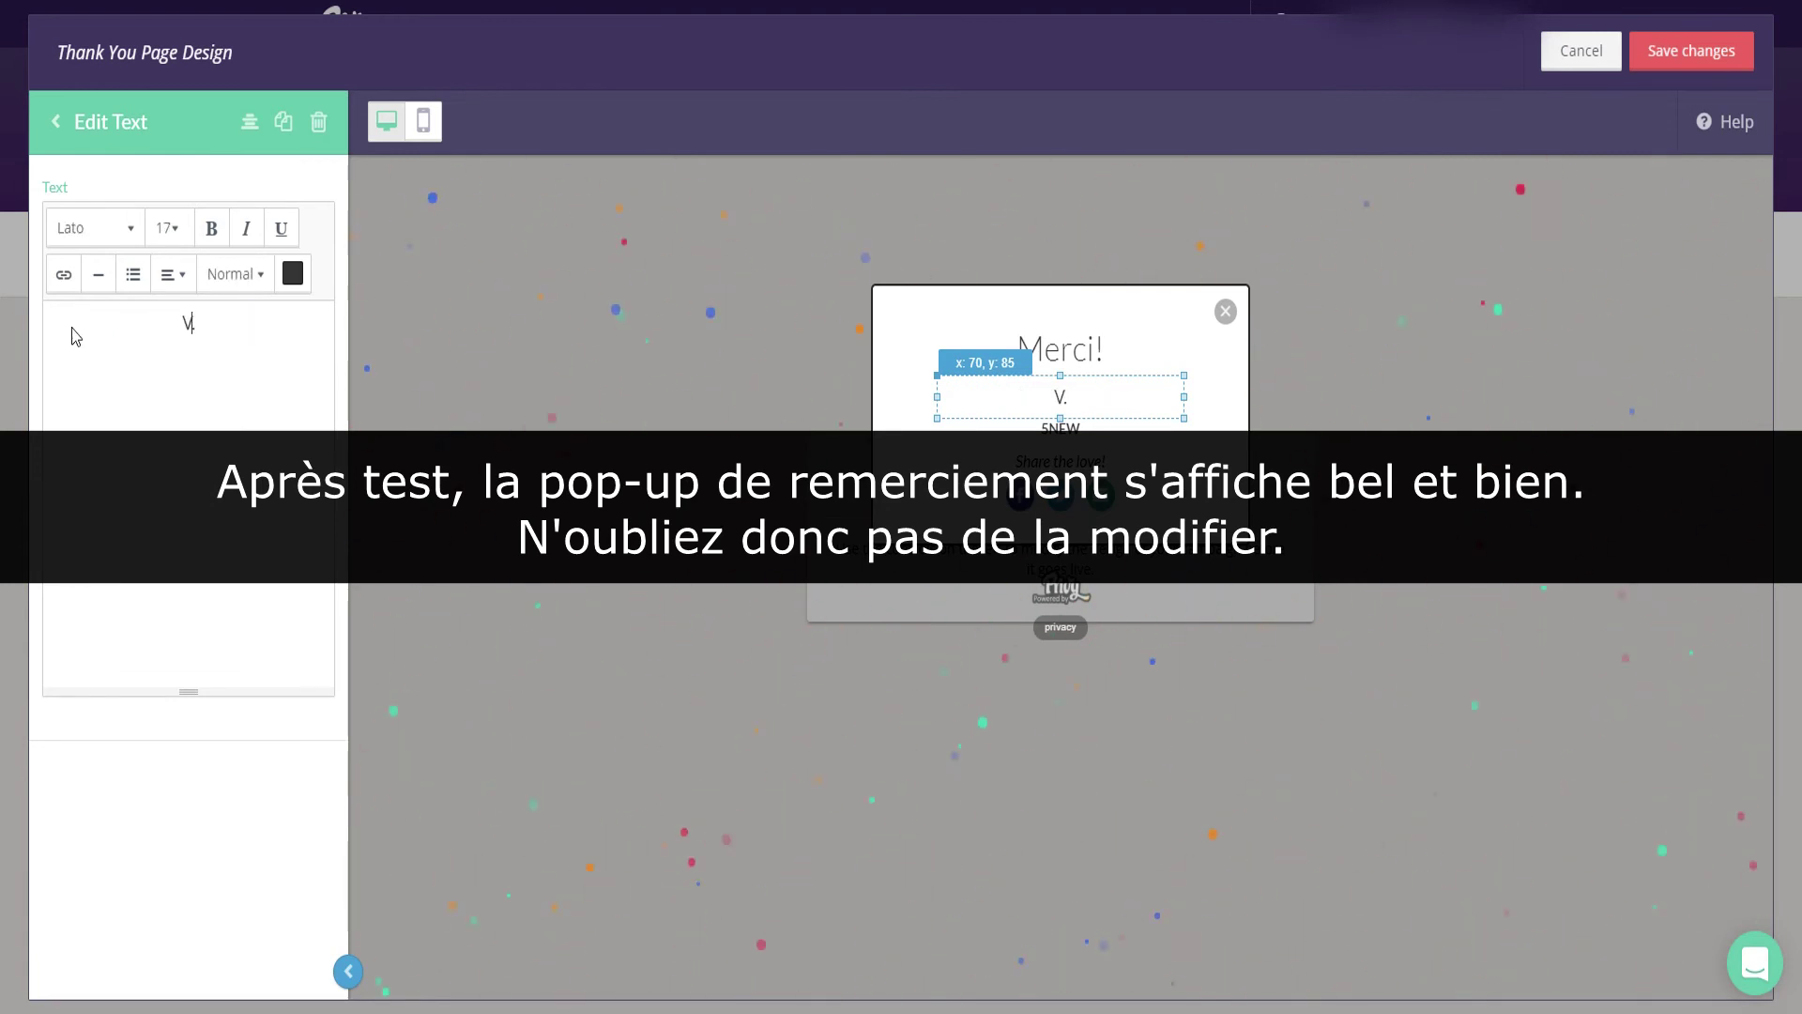
type("i votre cod")
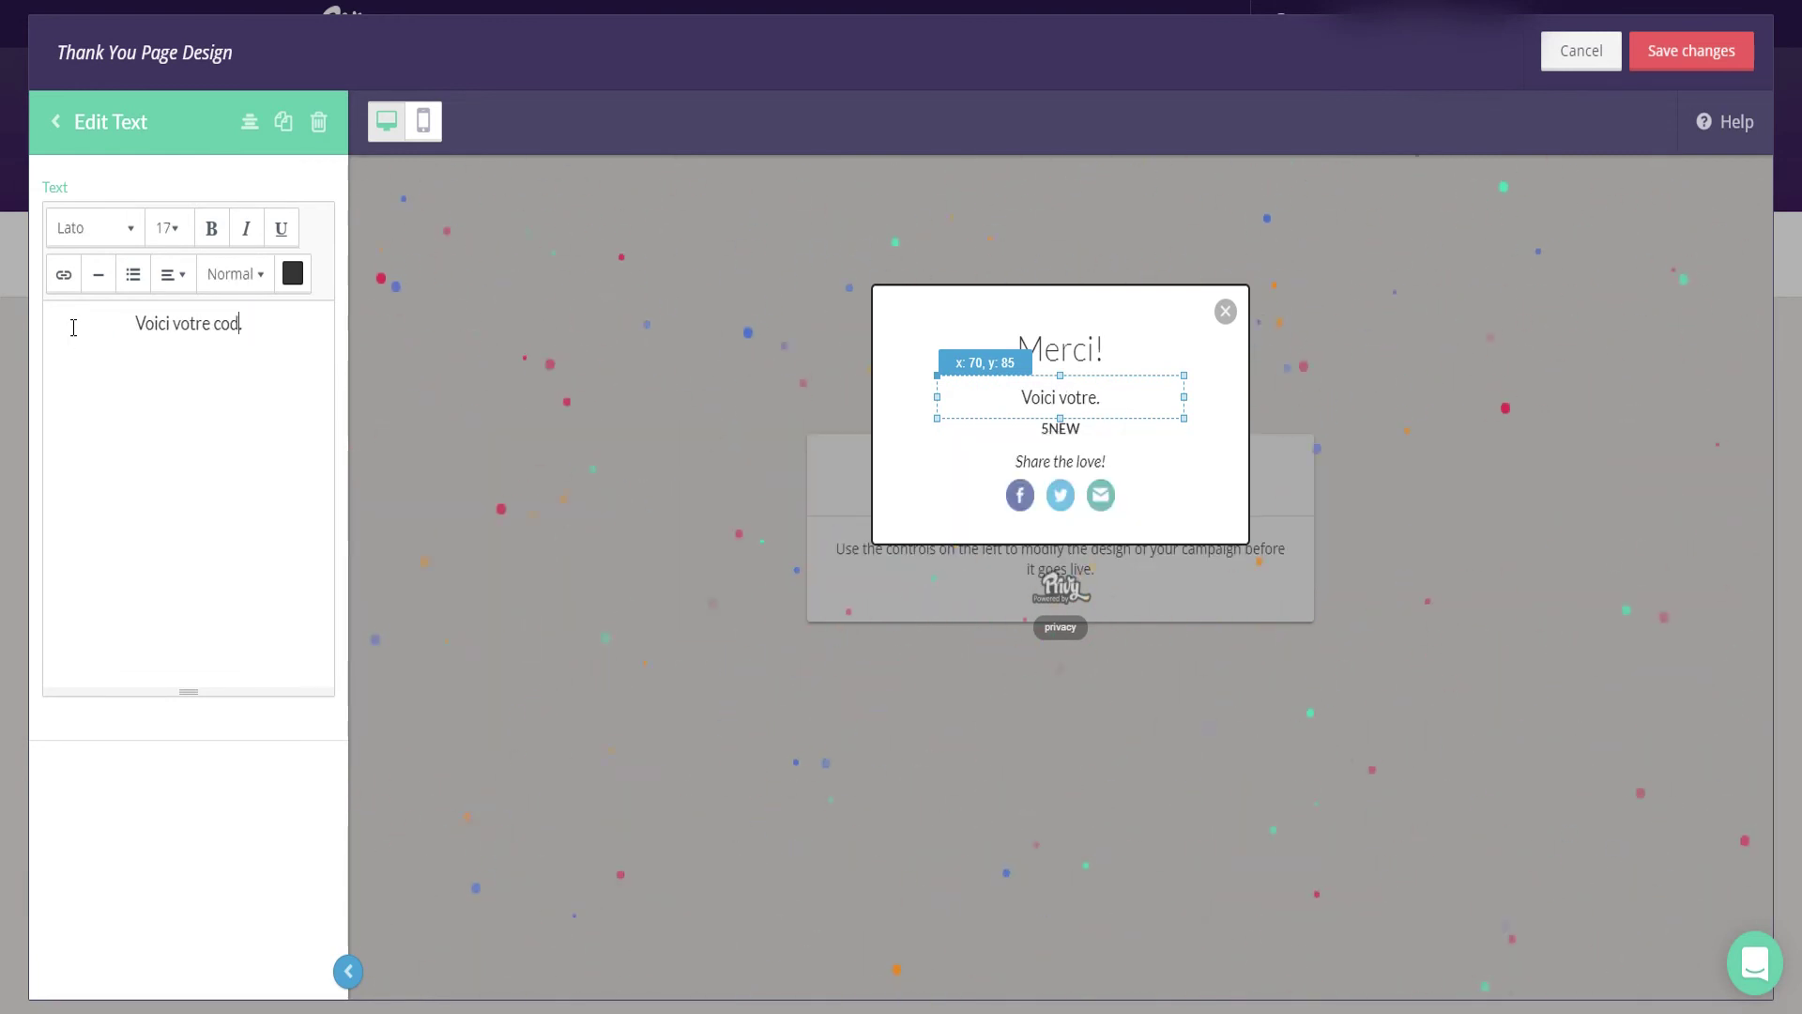
type("e de réducti")
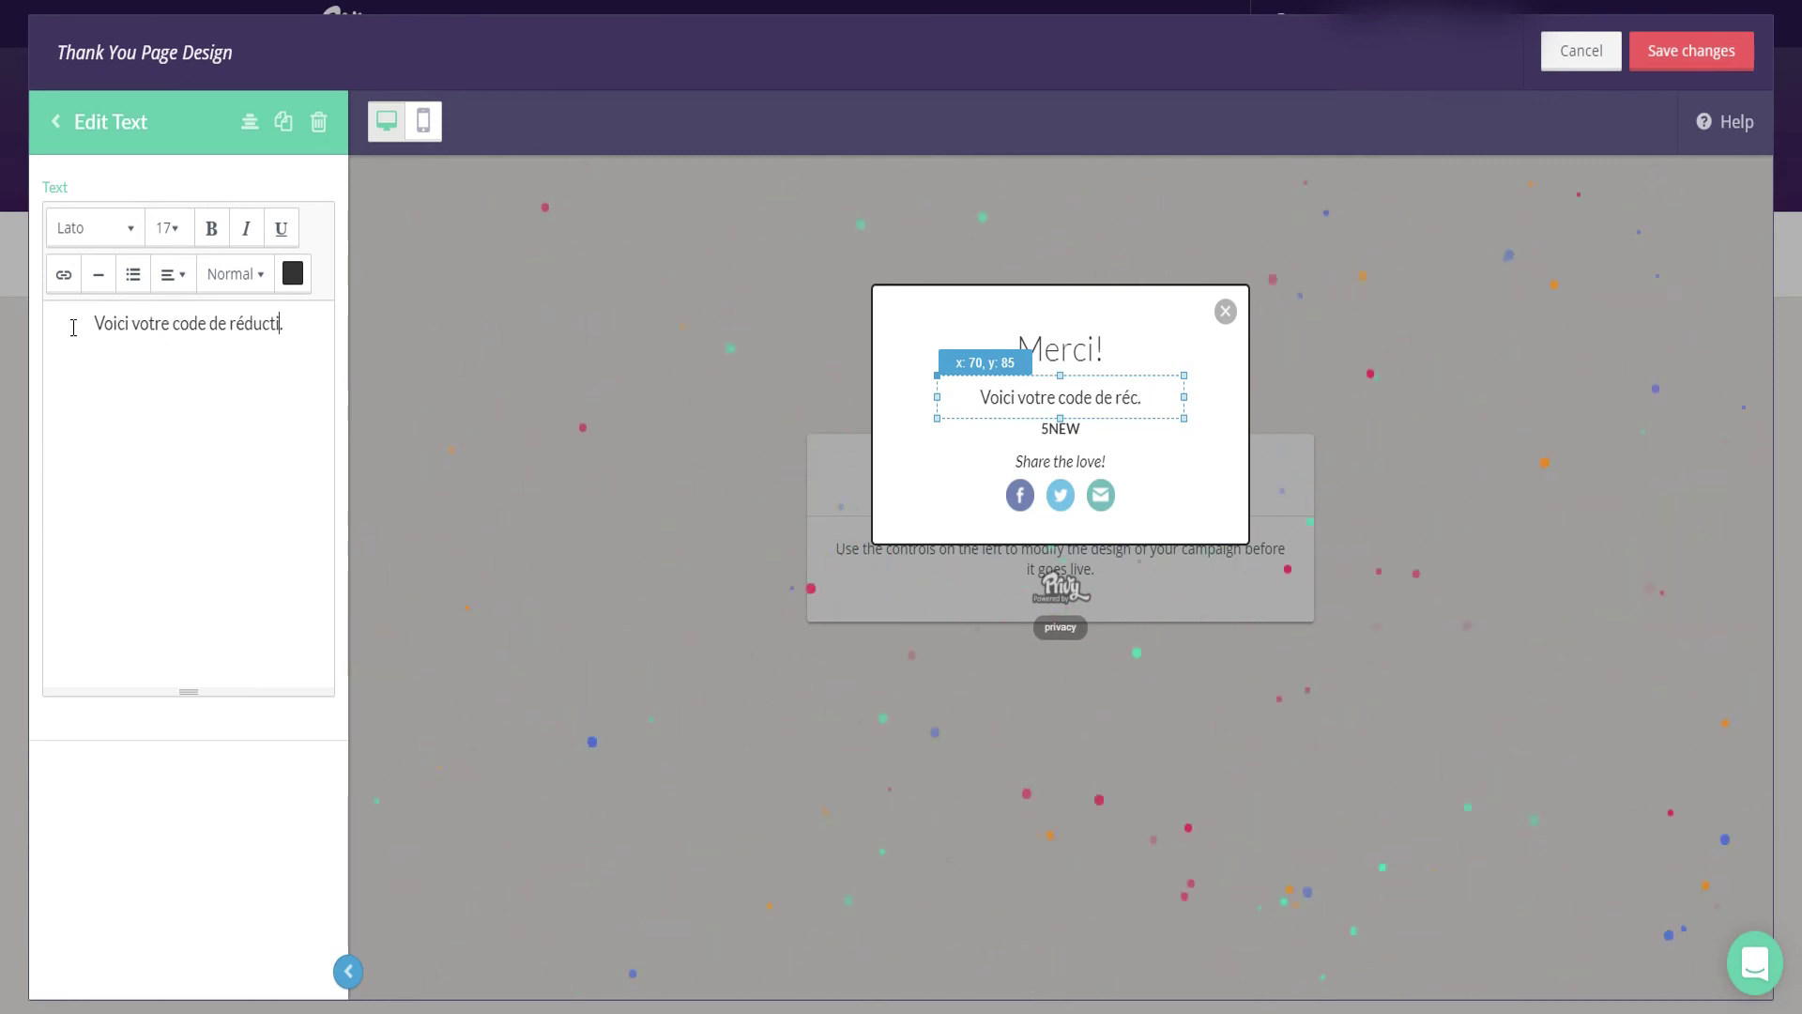
type("on de 5%.")
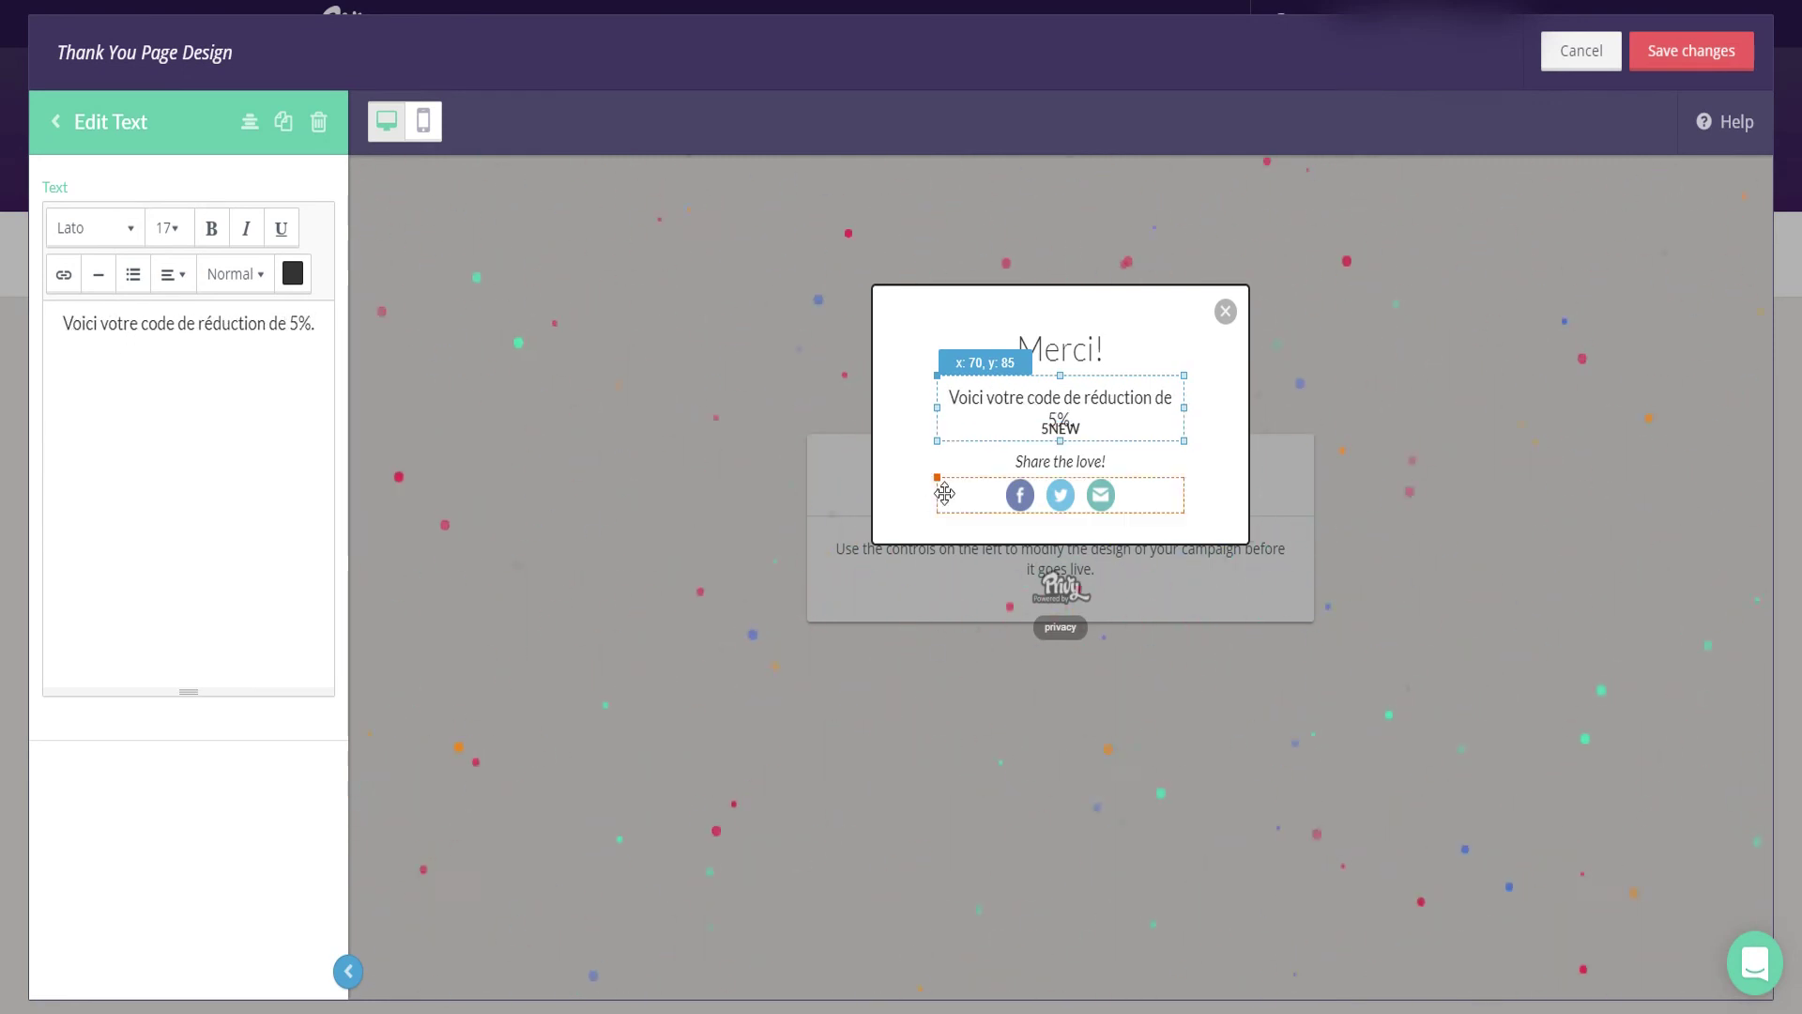
- Shorten the thank you page's discount message to "Voici votre code de réduction :"
key("Left")
key("BackSpace")
key("BackSpace")
key("BackSpace")
key("BackSpace")
key("BackSpace")
key("BackSpace")
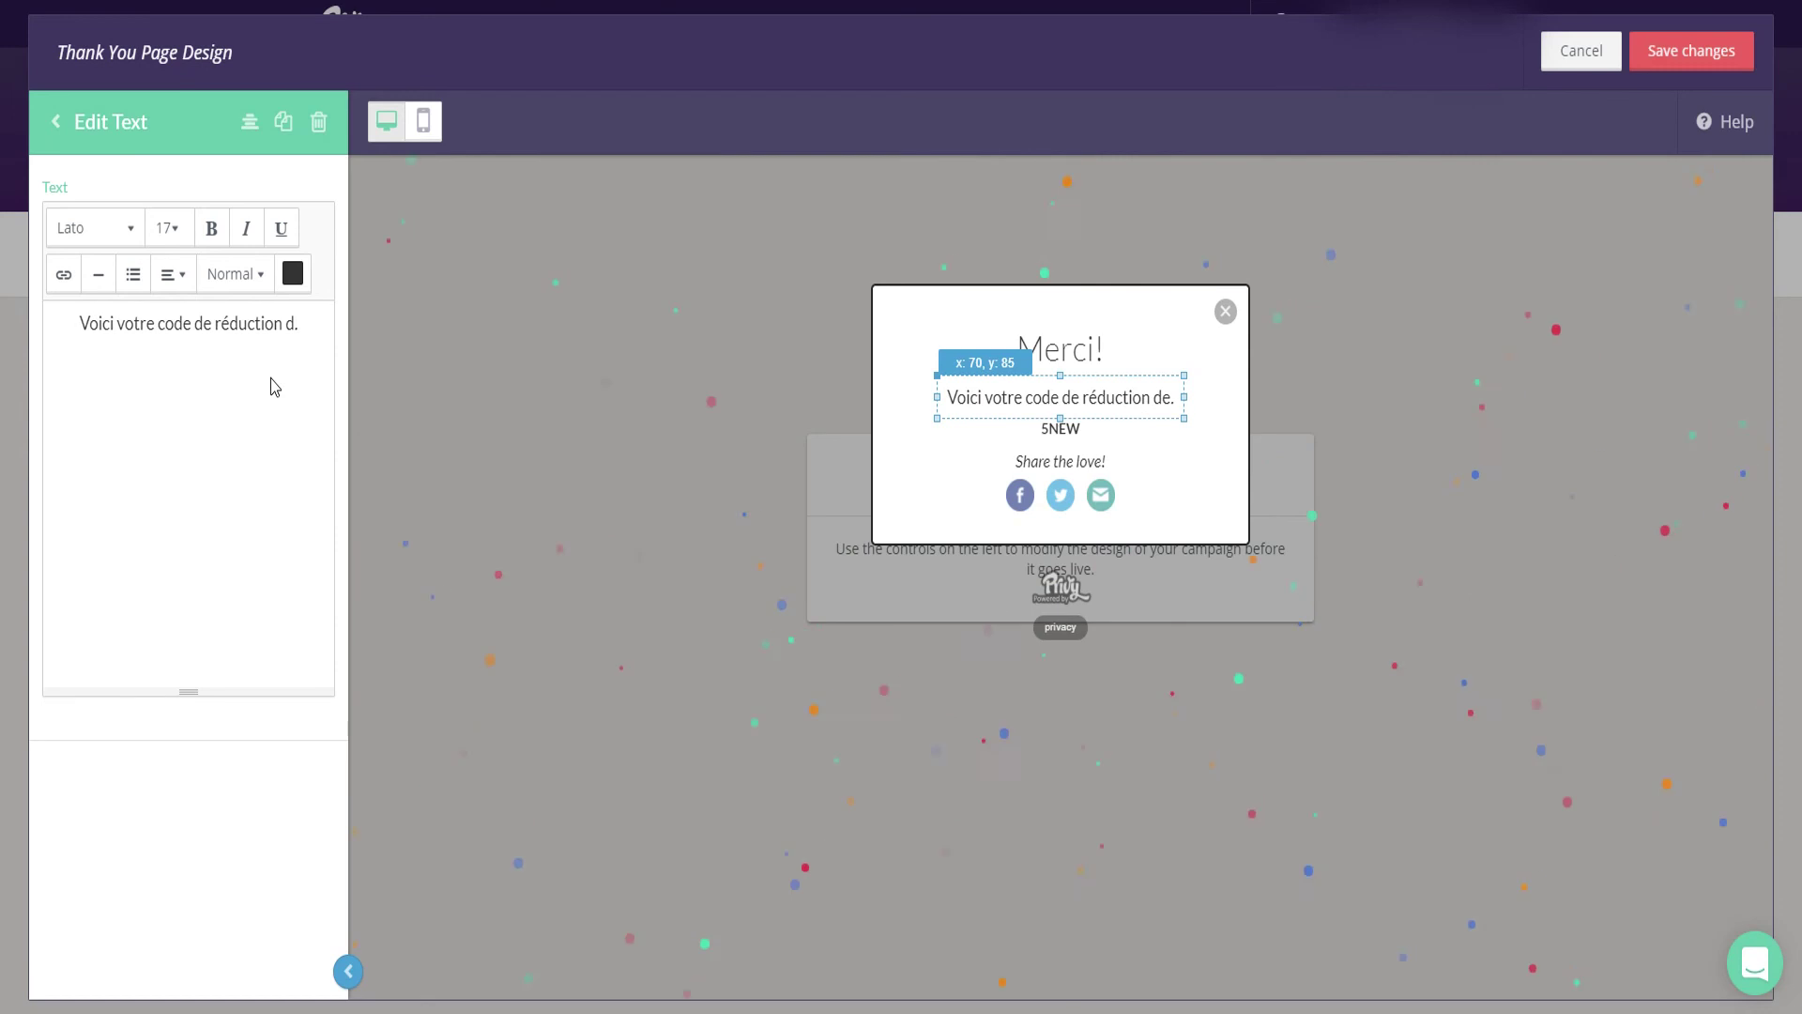
key("Delete")
type(":")
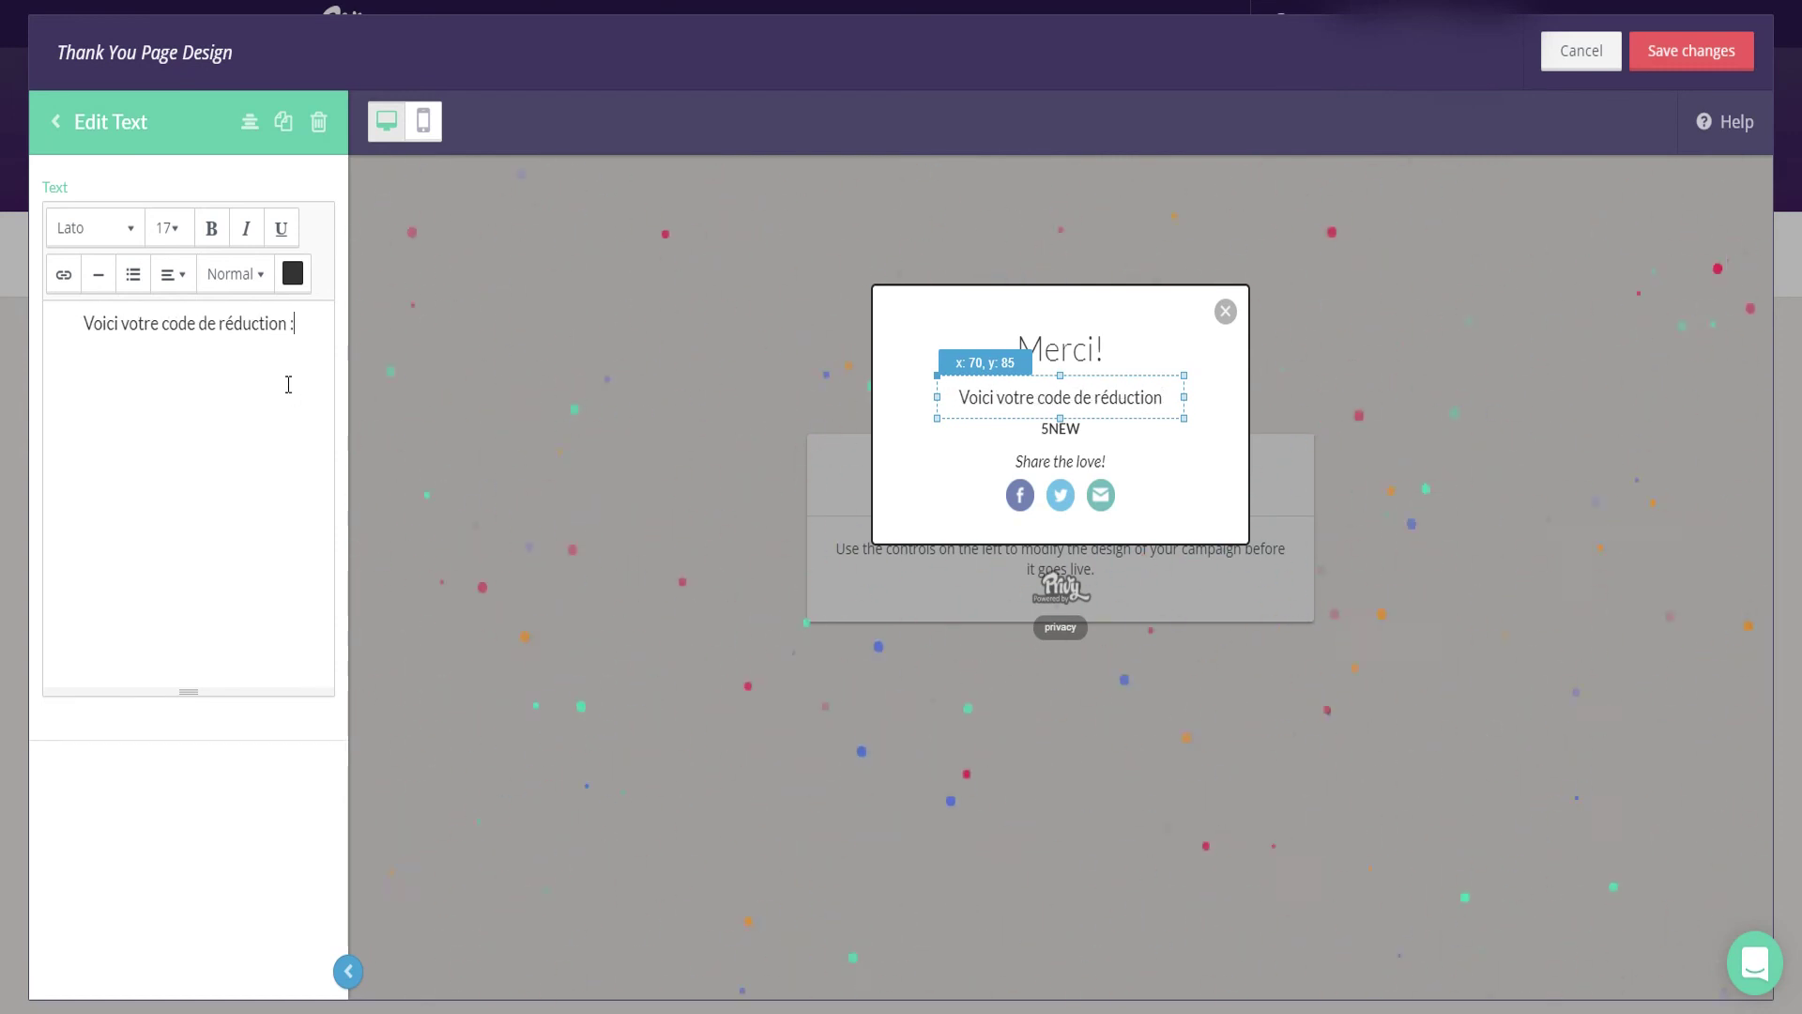
- Delete the "Share the love!" text and the social sharing links from the thank you page, and dismiss the deletion notice
left_click(1042, 460)
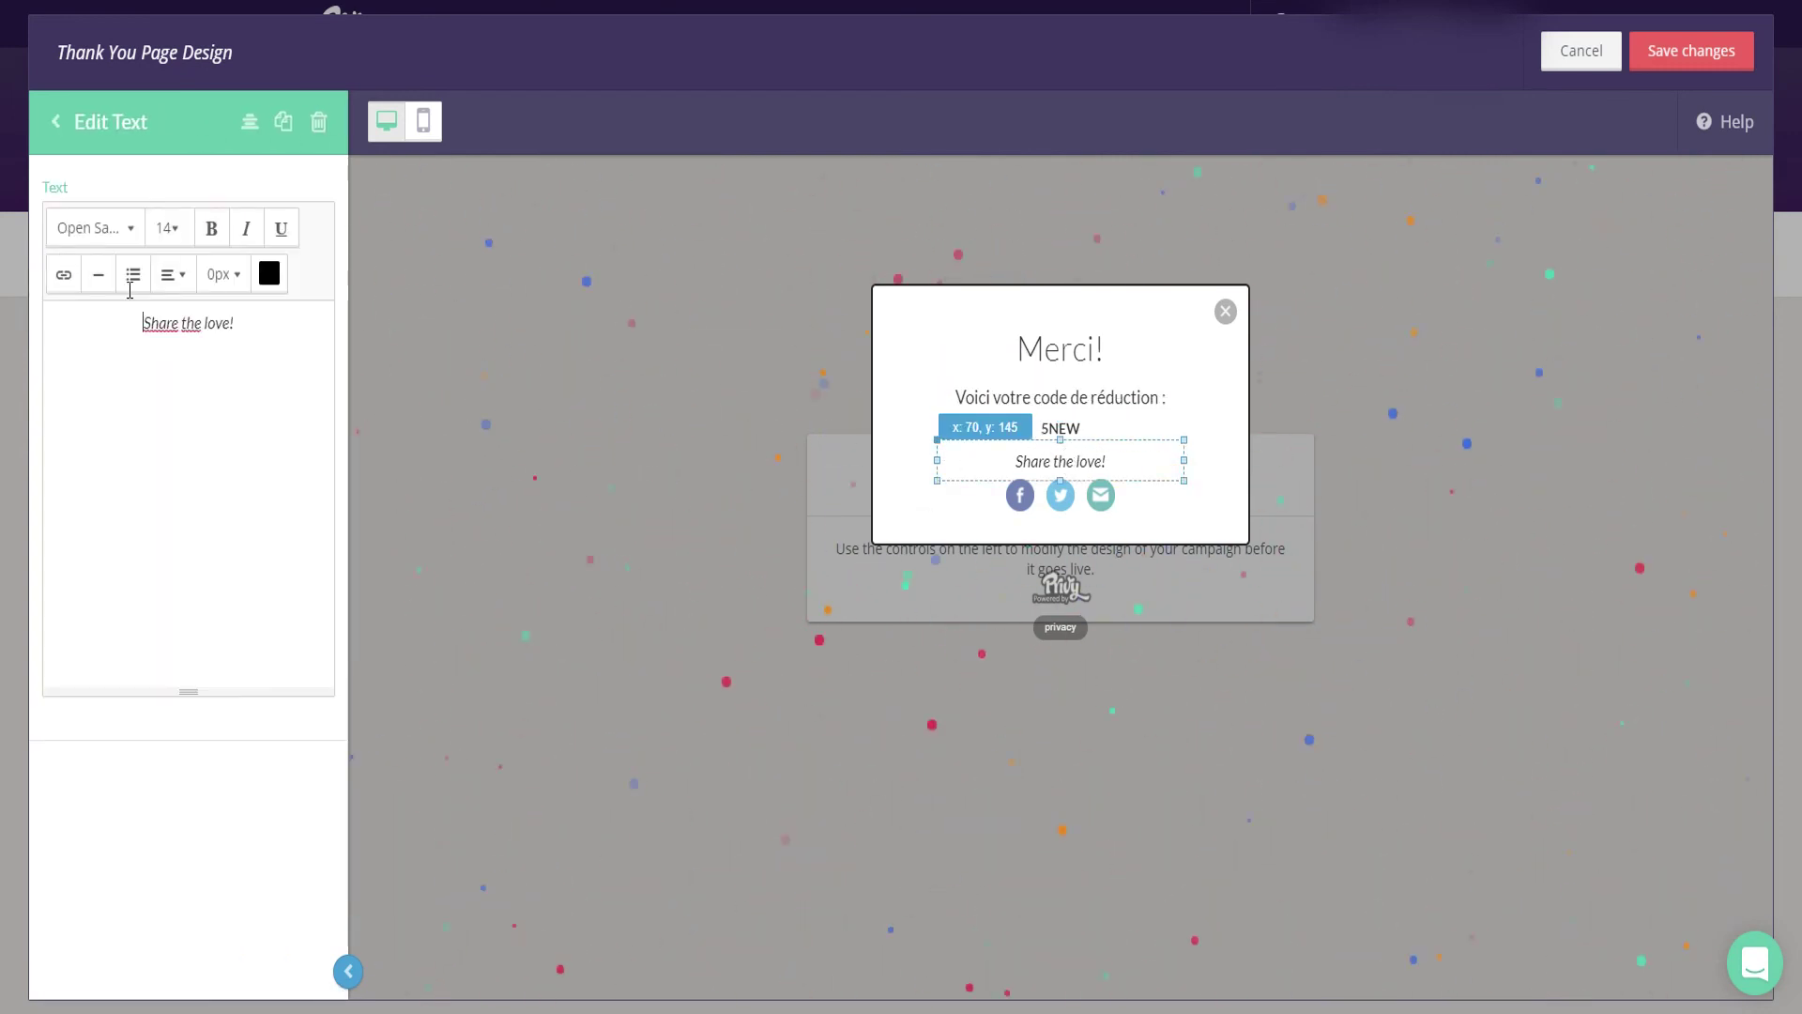
left_click_drag(236, 323, 109, 319)
left_click(1150, 433)
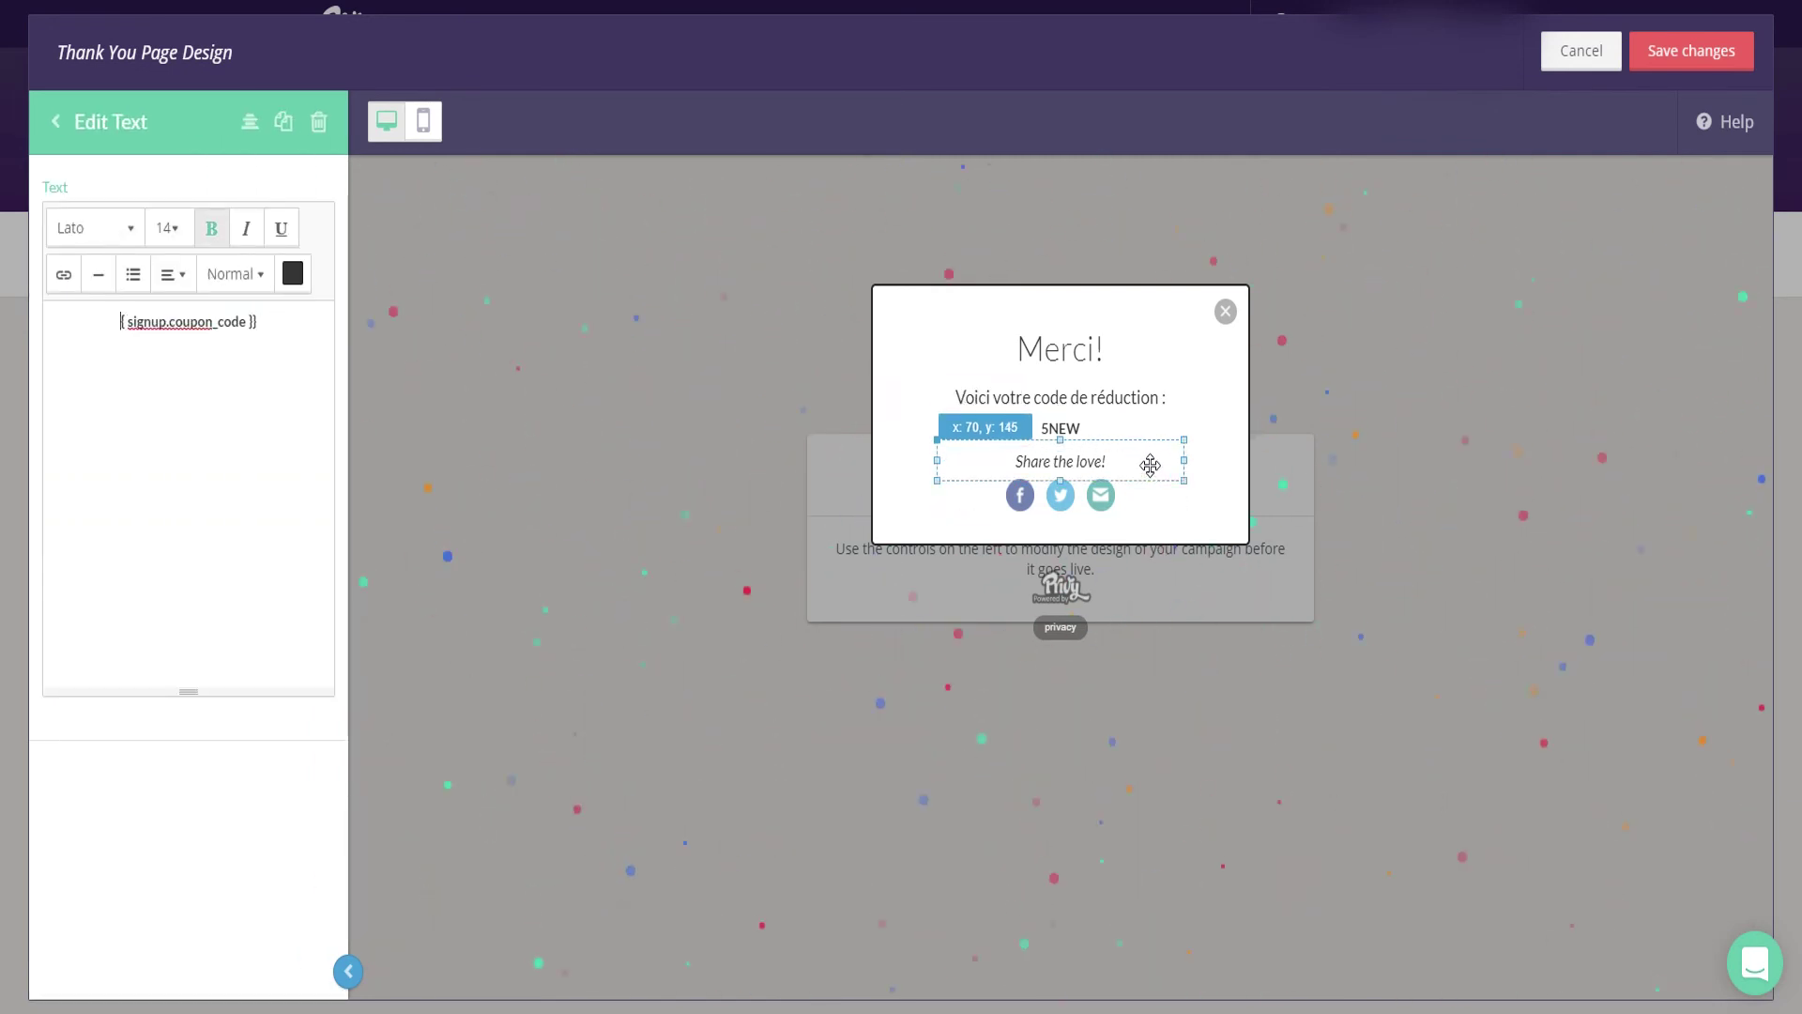
left_click(1150, 461)
key("Delete")
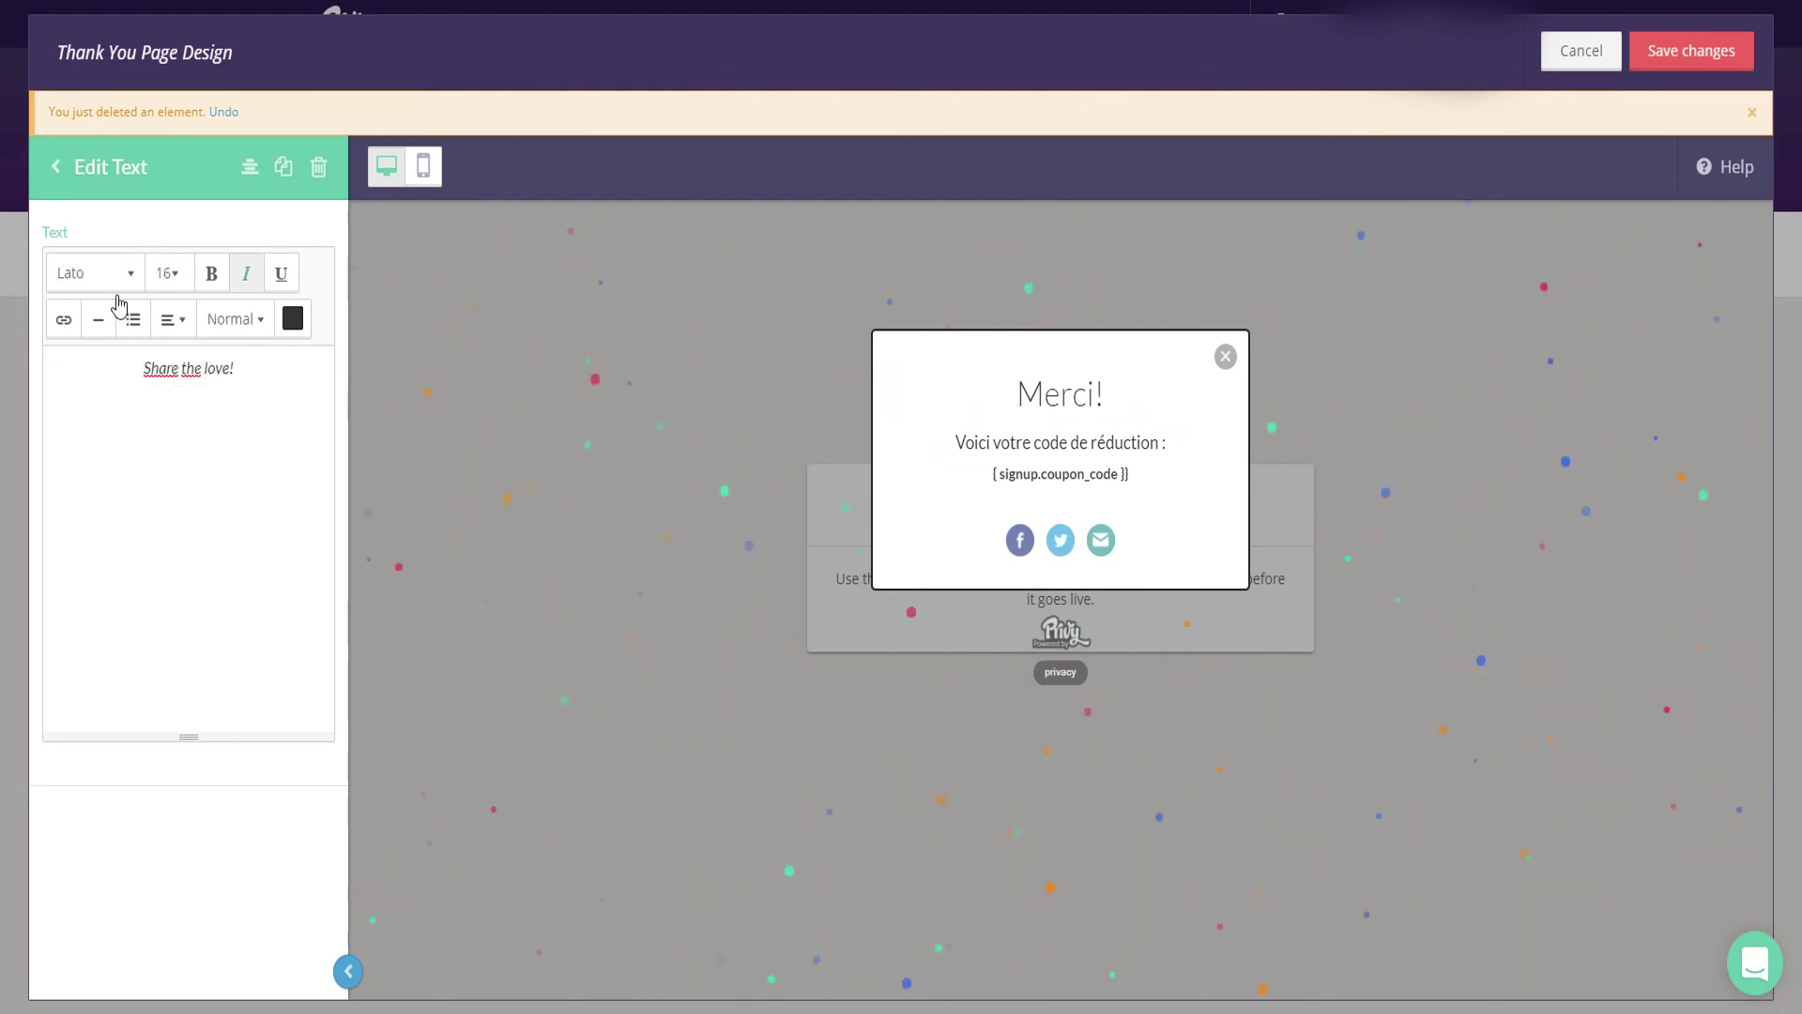
left_click(1035, 540)
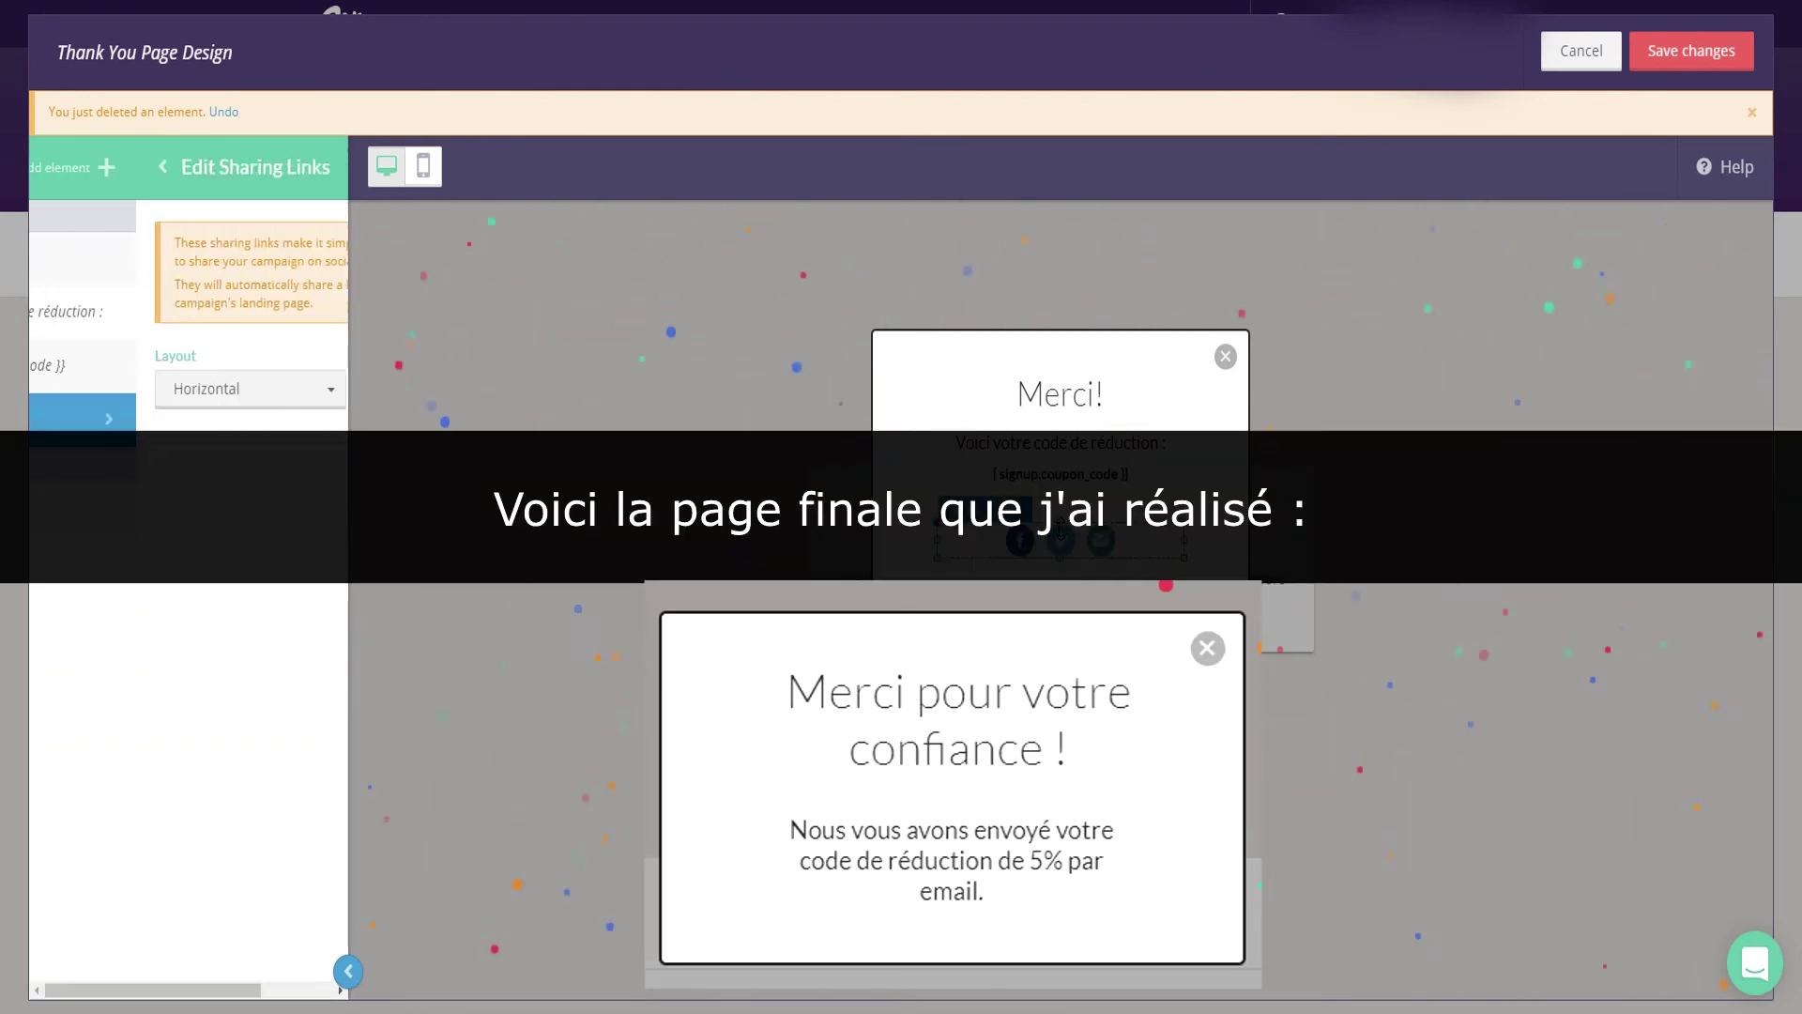
key("Delete")
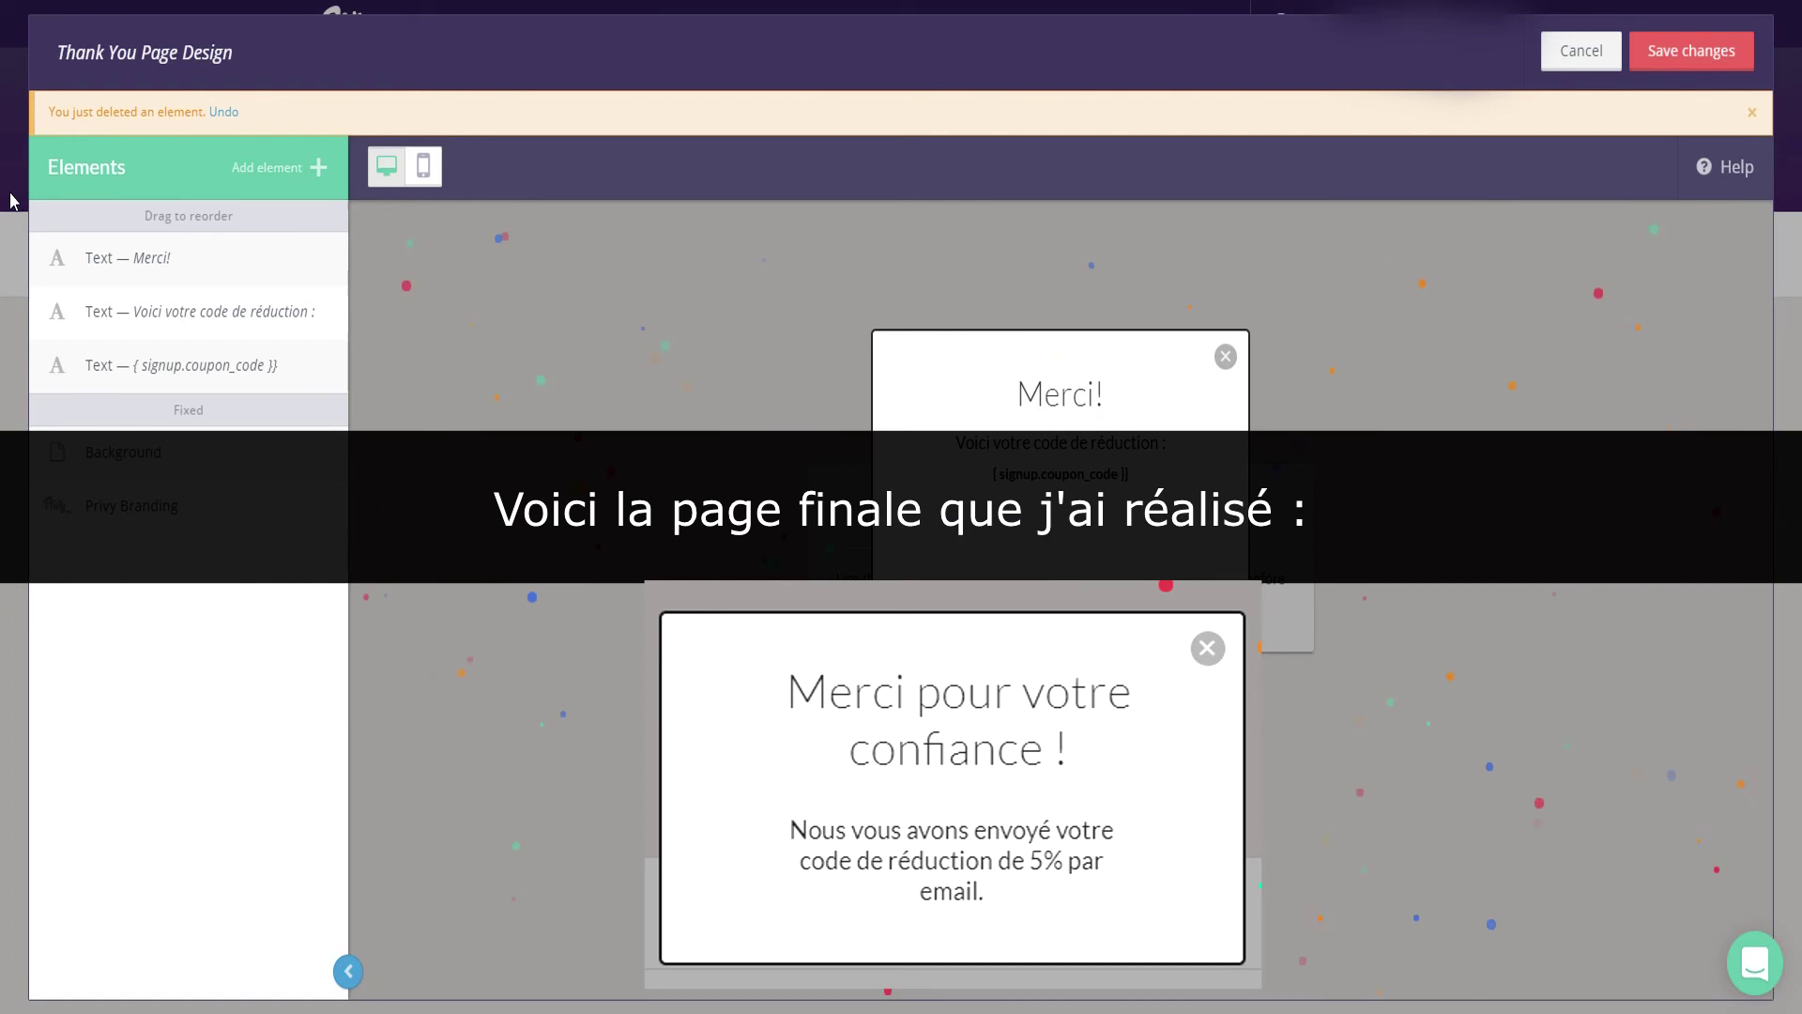
left_click(1751, 111)
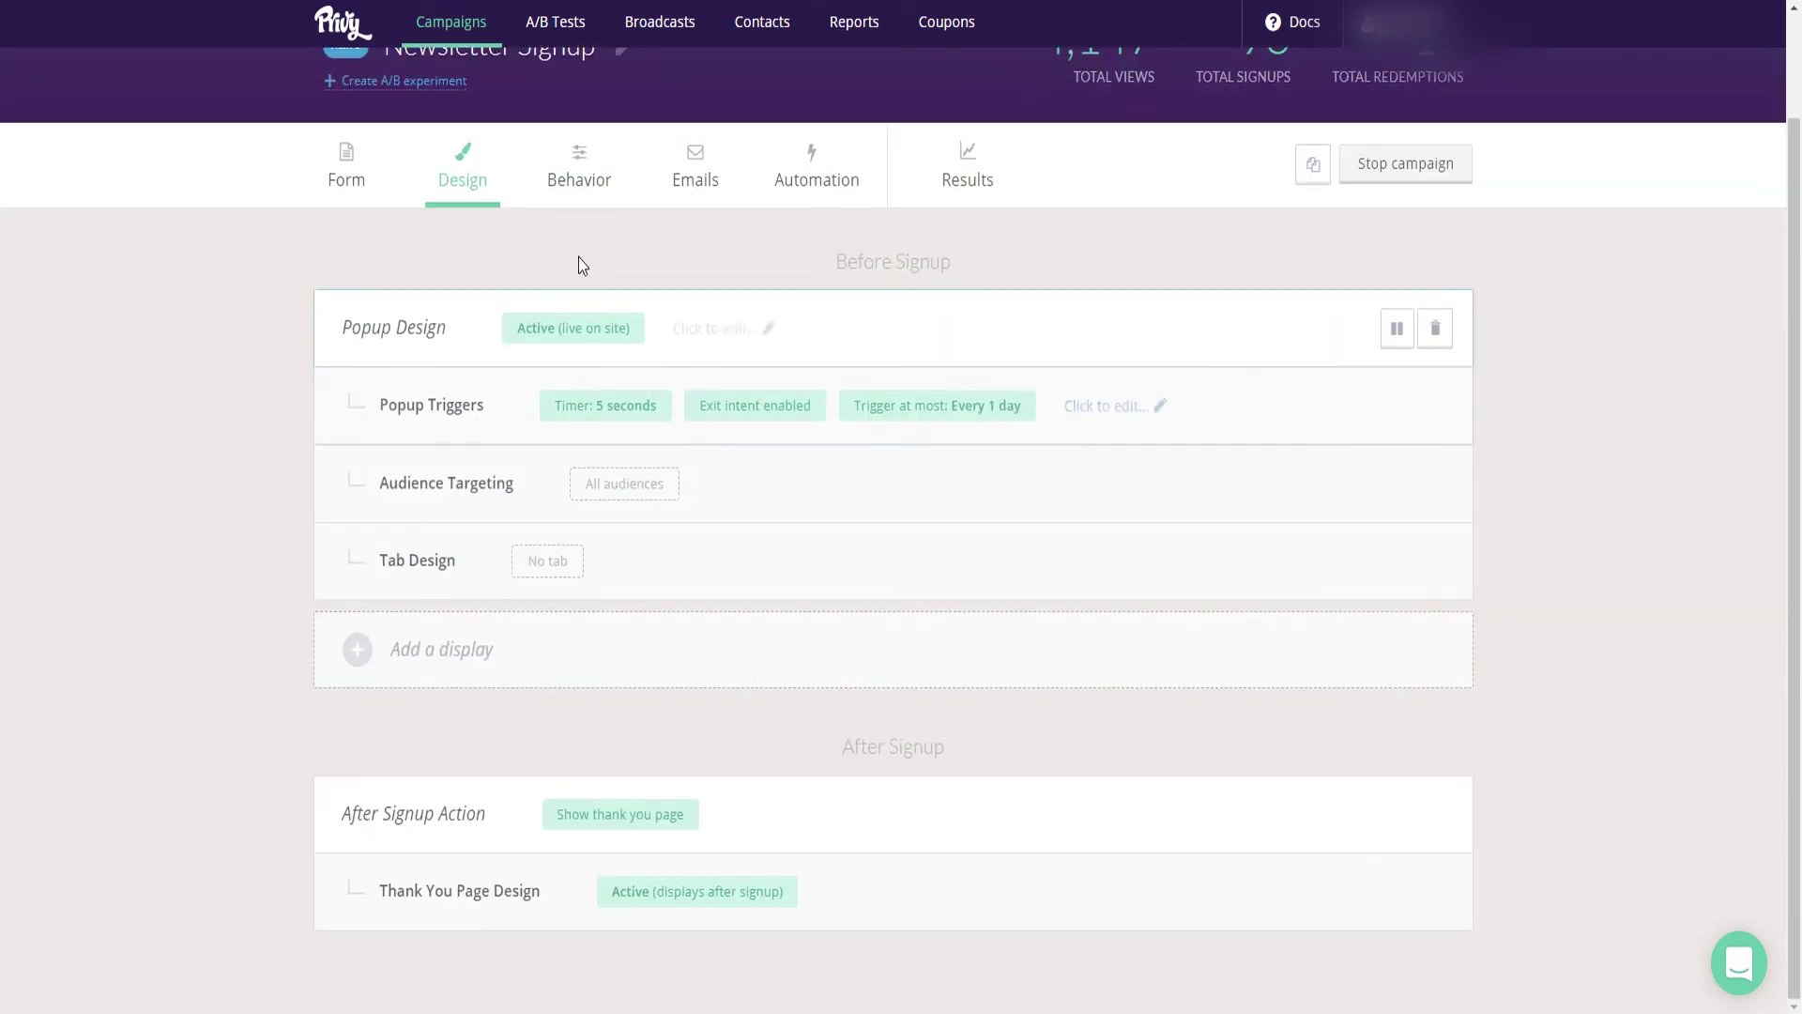
- Save 5% boutique as the campaign's coupon in the behavior settings, and check the schedule's signup period format without changing it
left_click(564, 180)
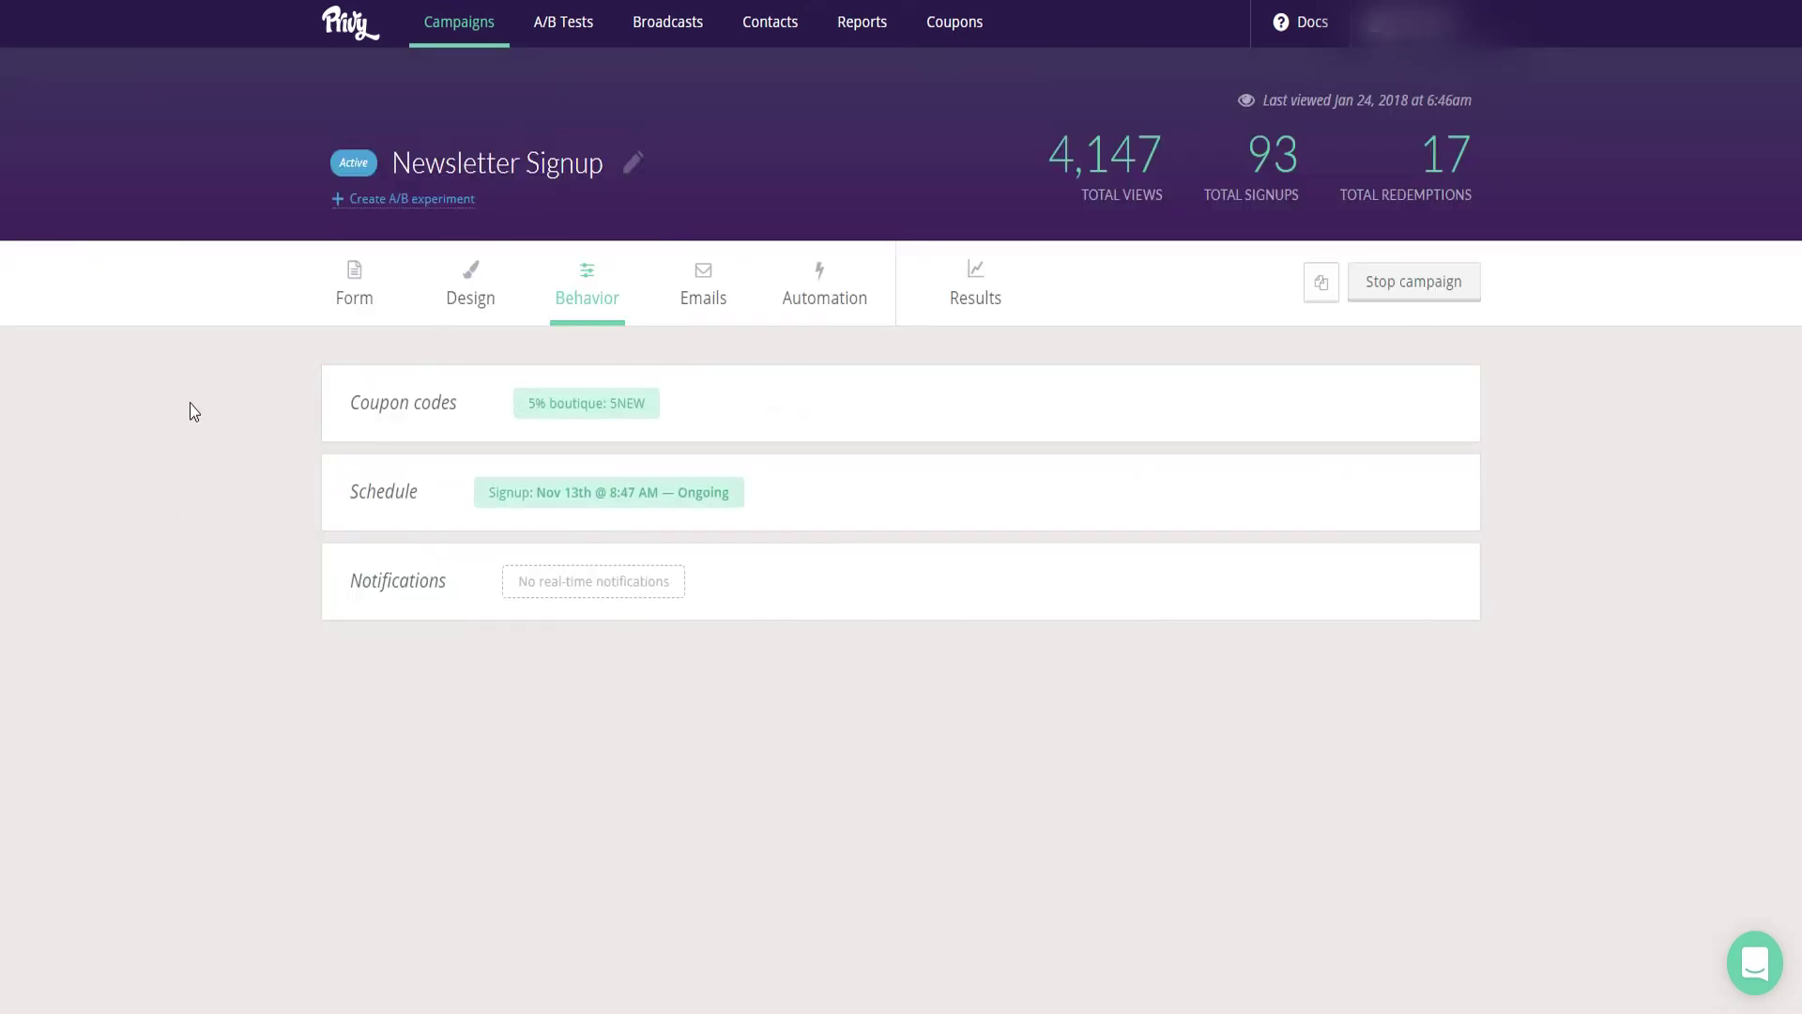
left_click(595, 399)
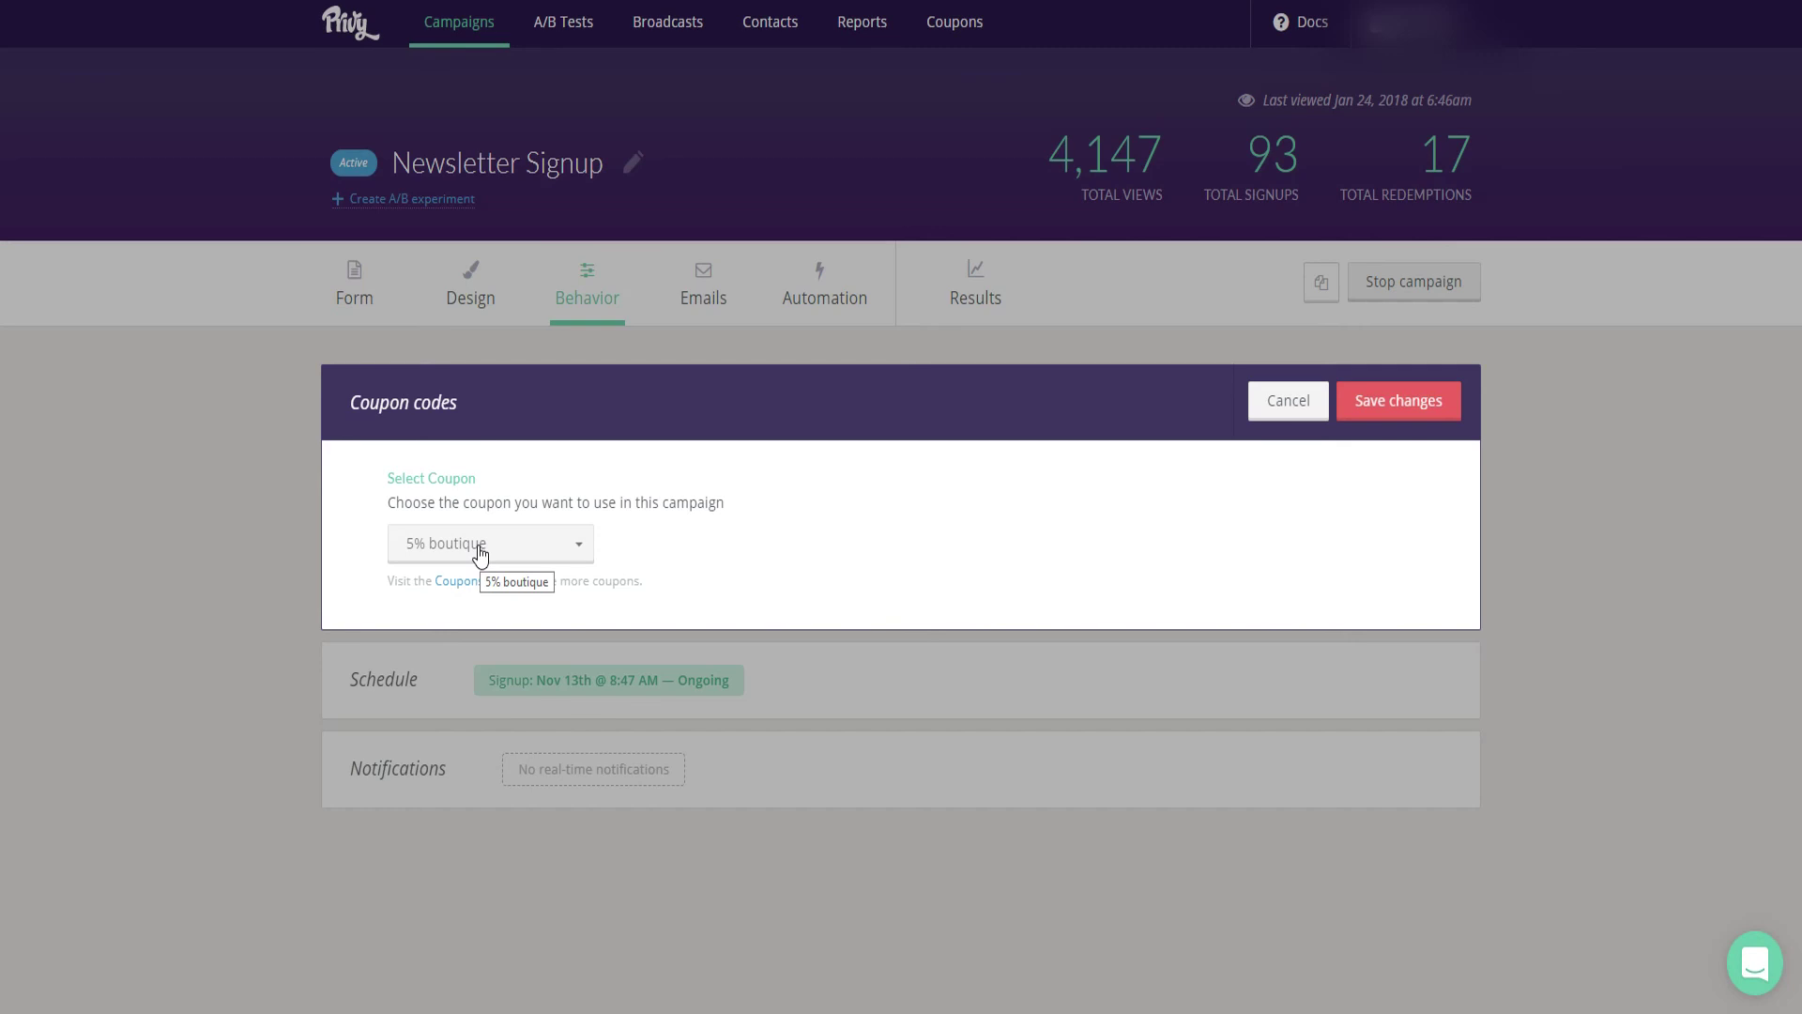
left_click(1380, 413)
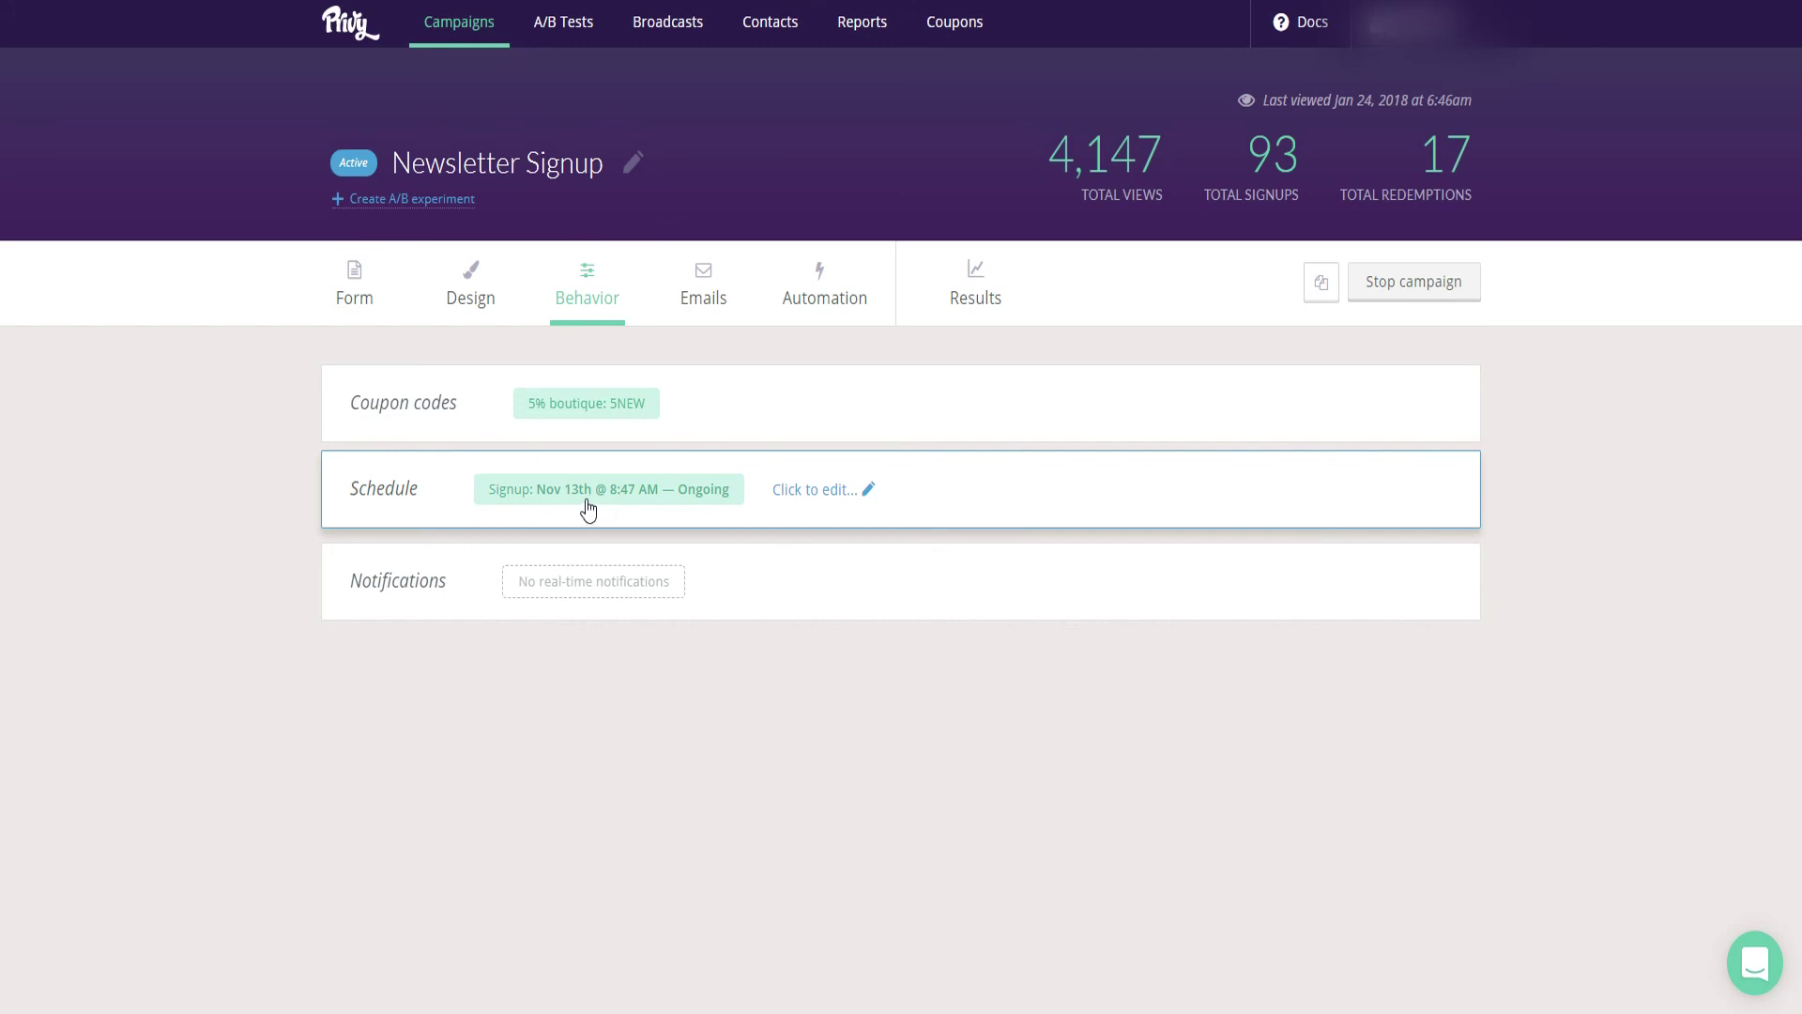
left_click(788, 502)
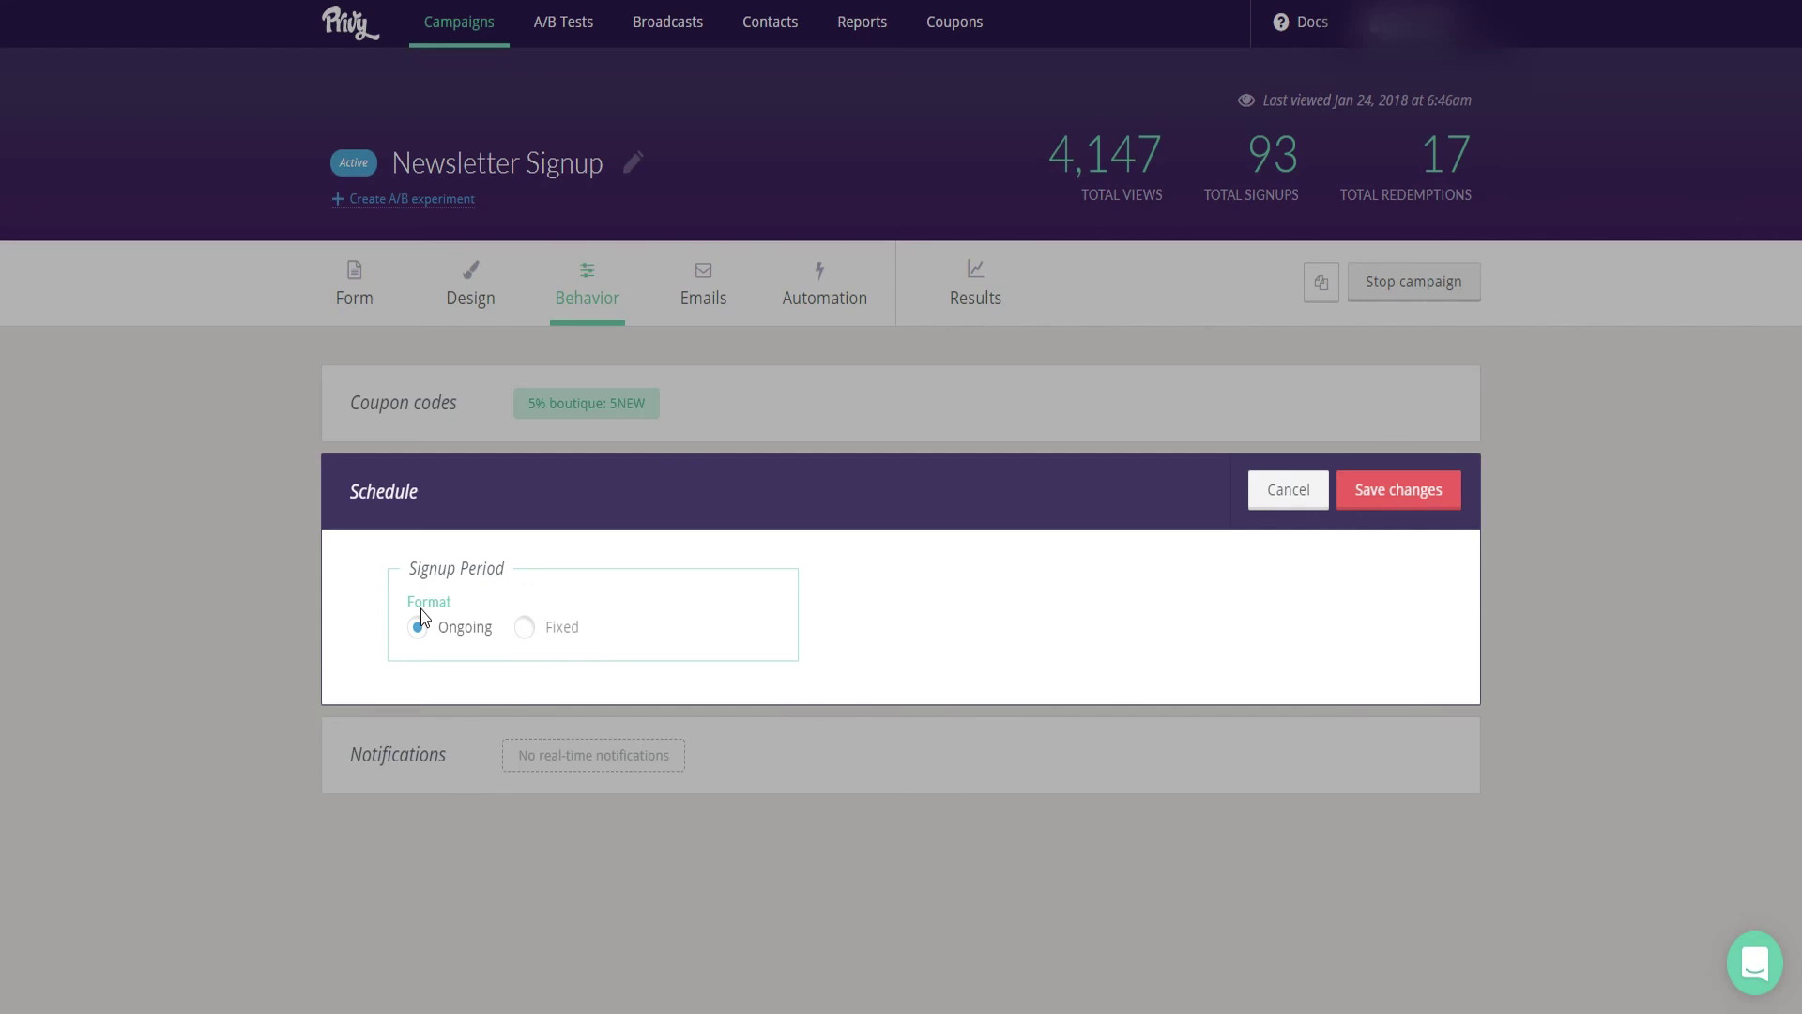
left_click(1291, 497)
- Examine the after-signup autoresponder email's greeting and body text in the email builder, and leave without saving
left_click(704, 303)
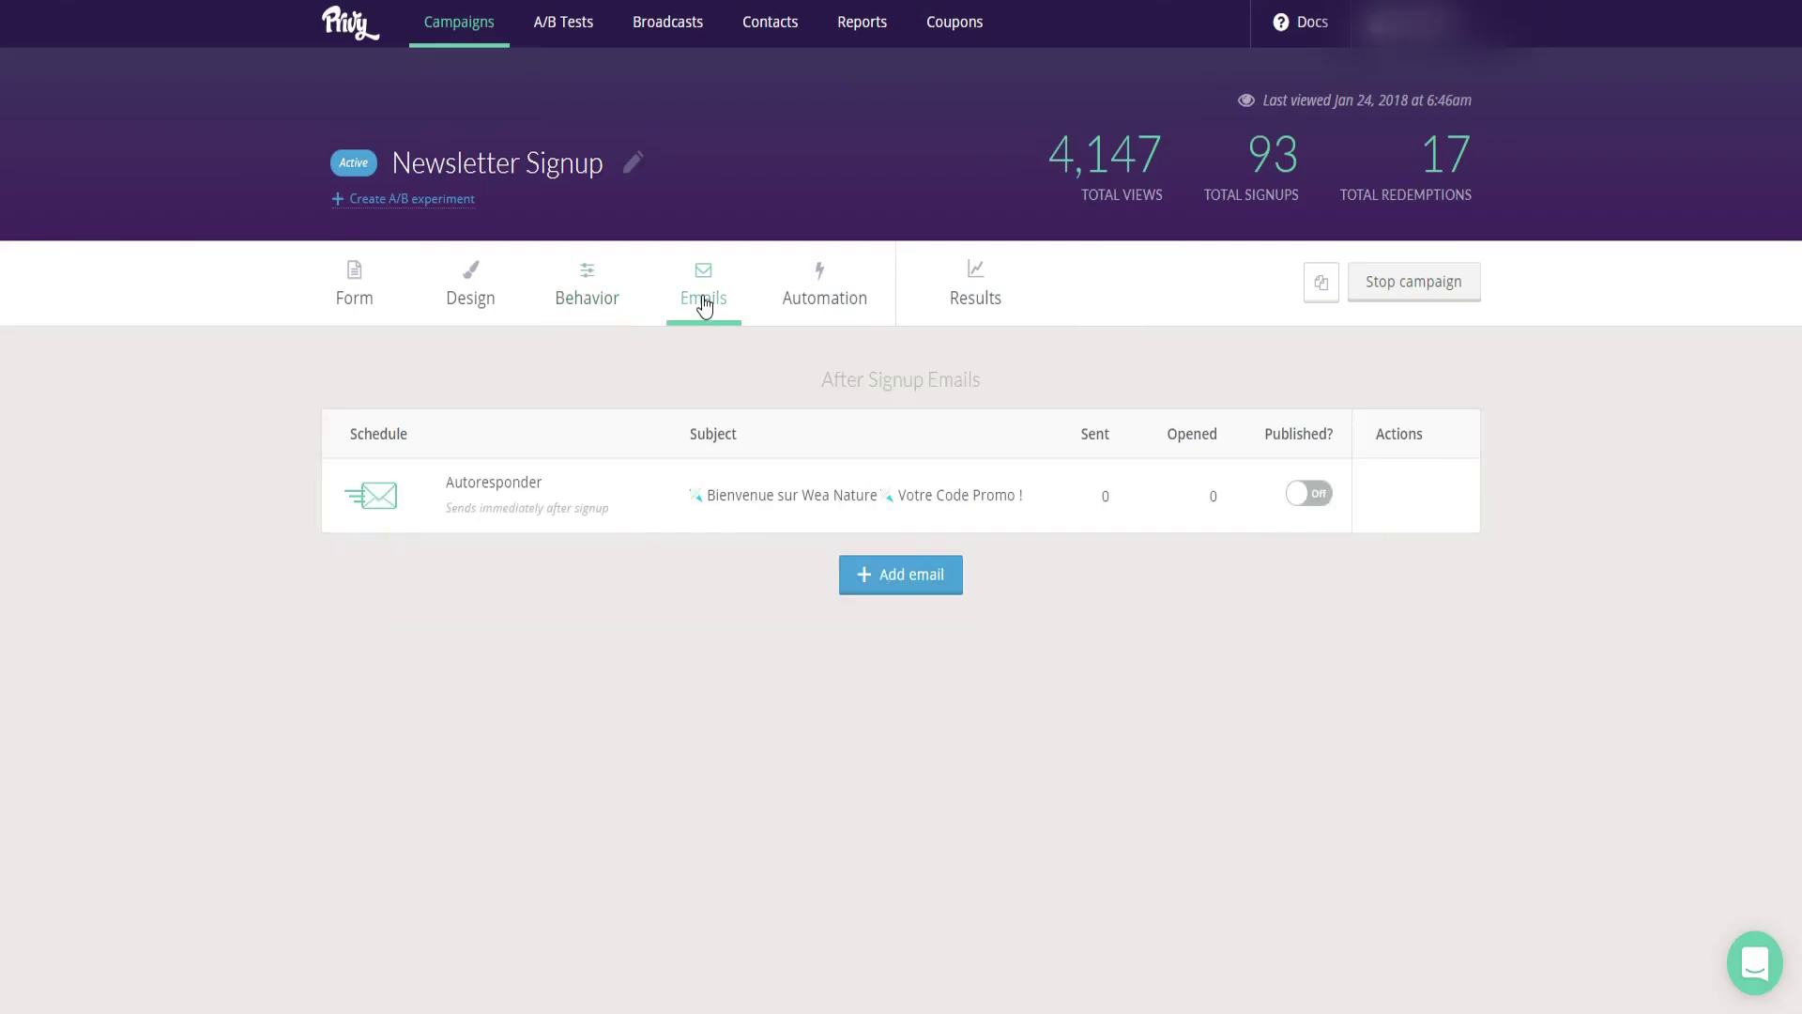
left_click(835, 509)
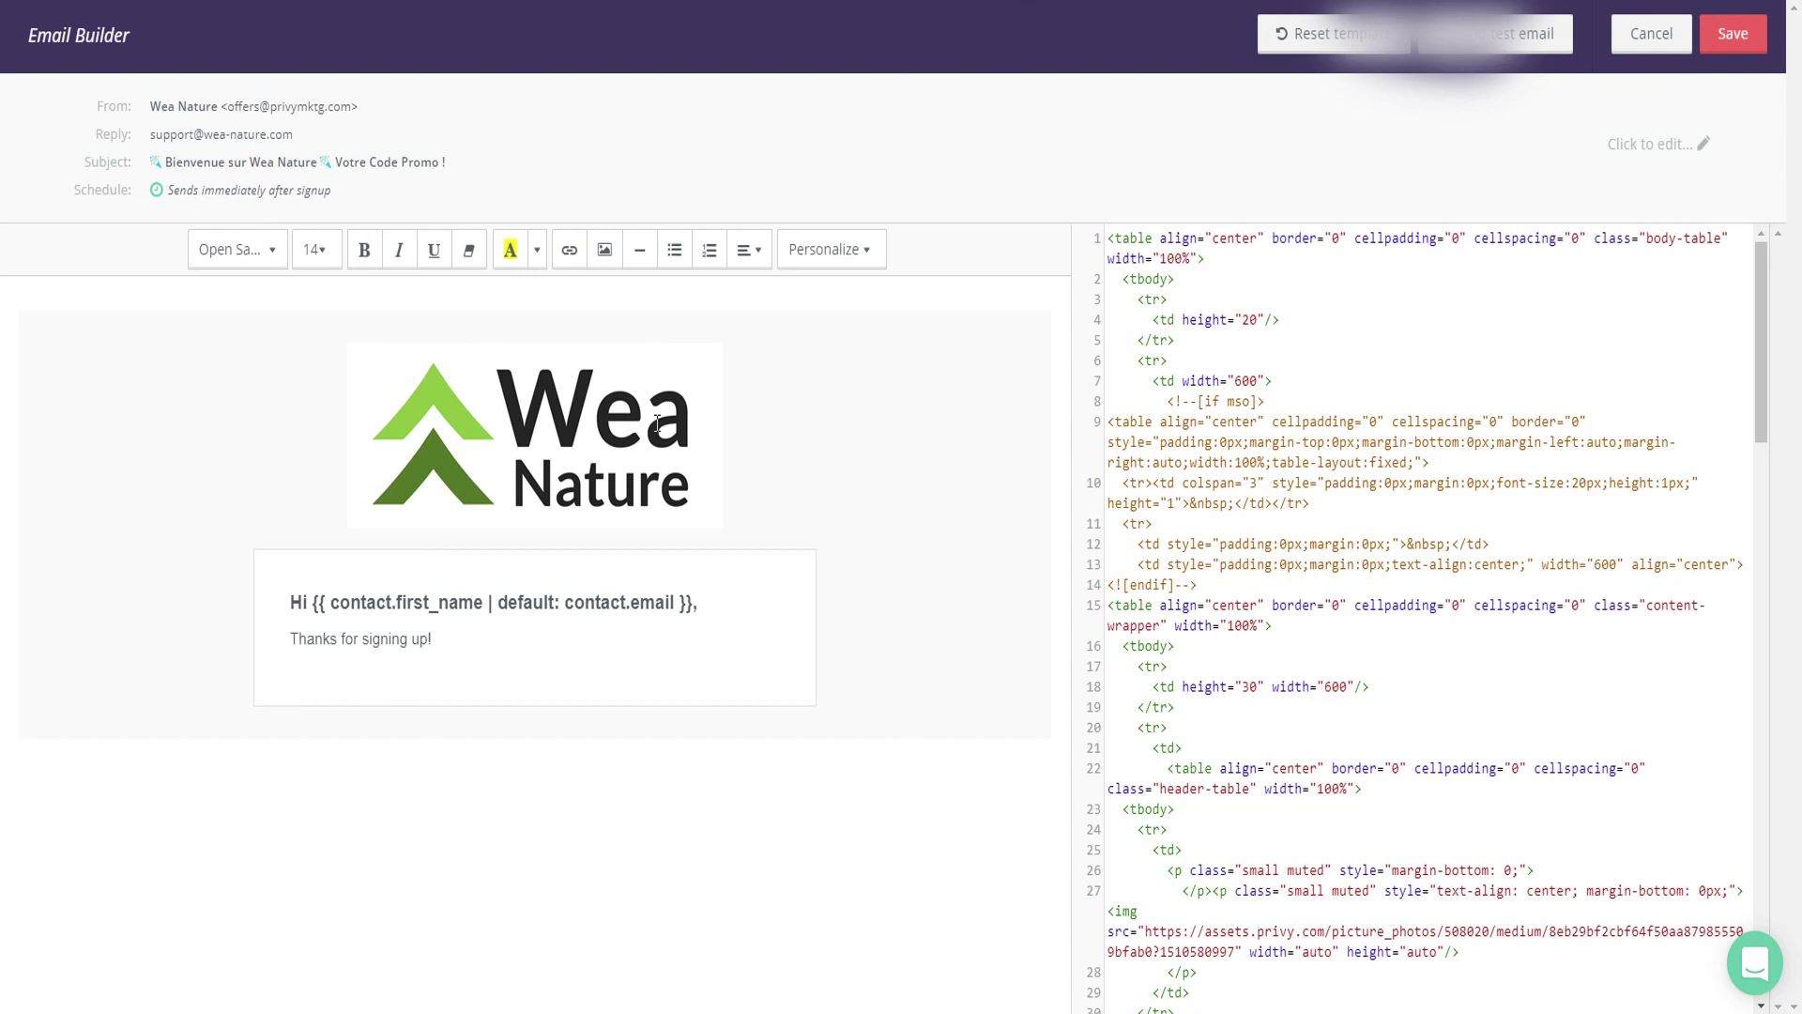
left_click(584, 611)
left_click(472, 644)
triple_click(452, 644)
left_click(450, 641)
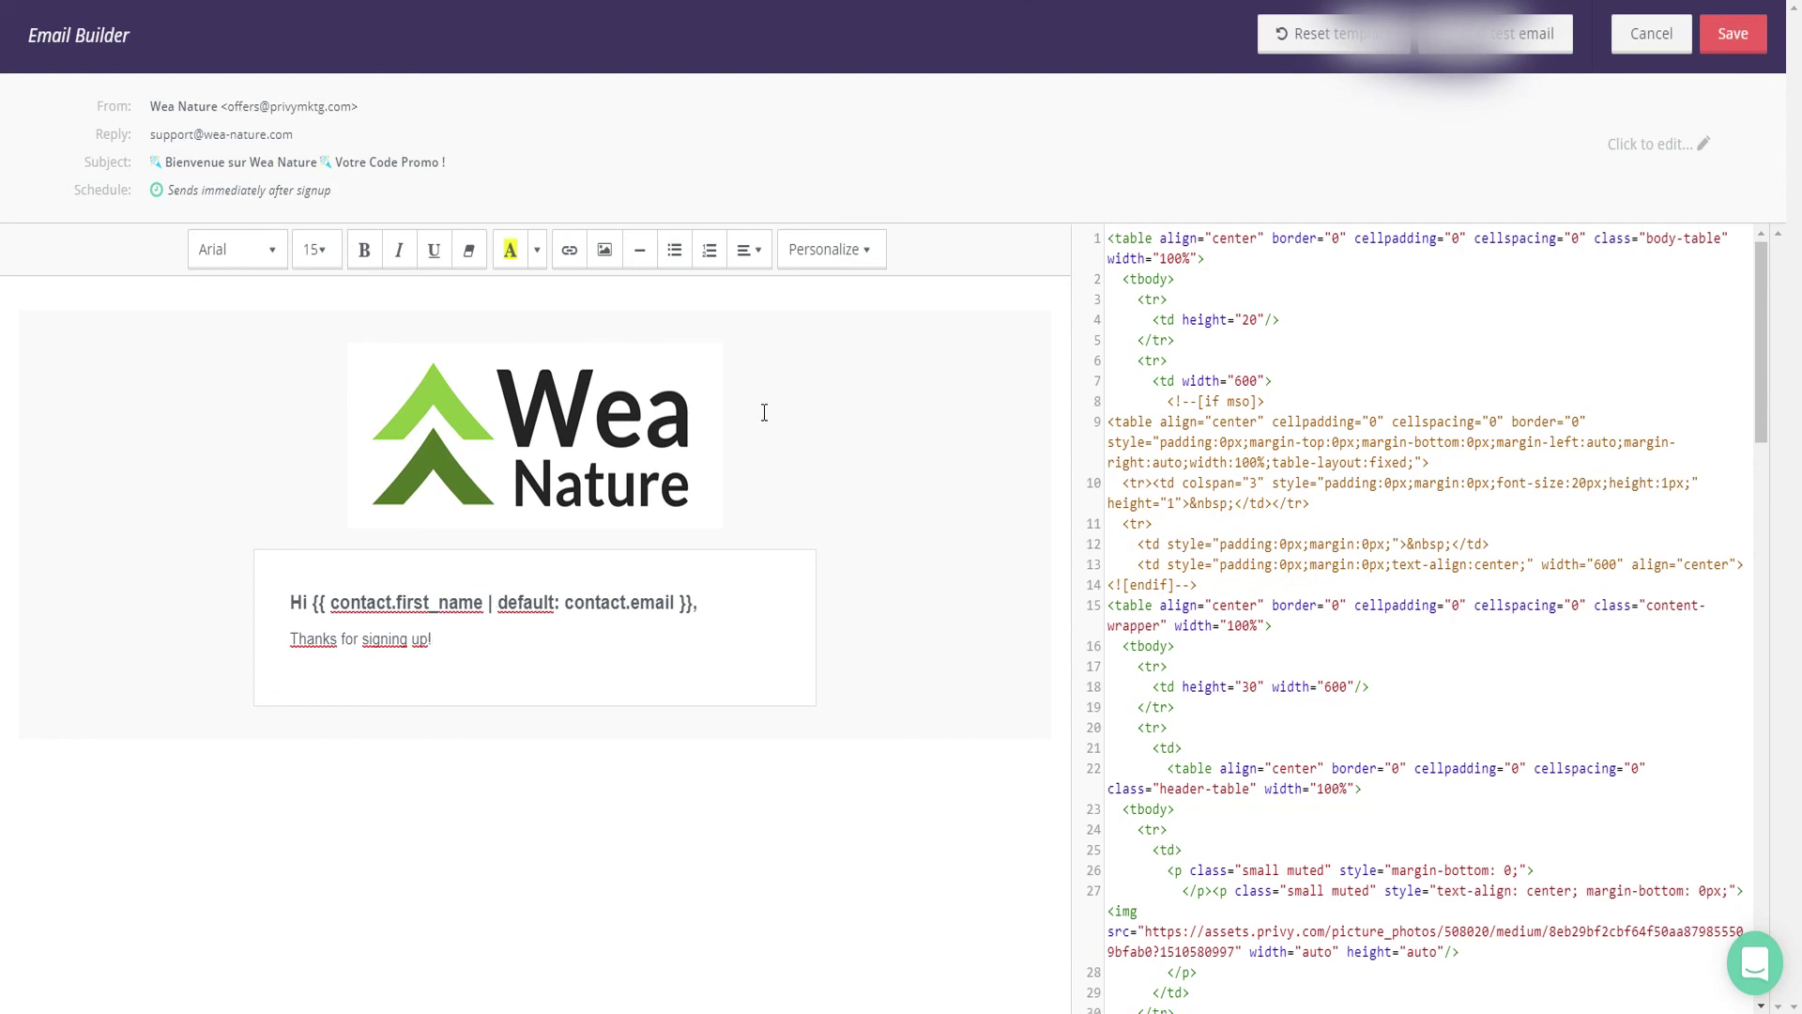
left_click(1652, 37)
- Review the campaign's new-signup automation rules and its results reports
left_click(822, 310)
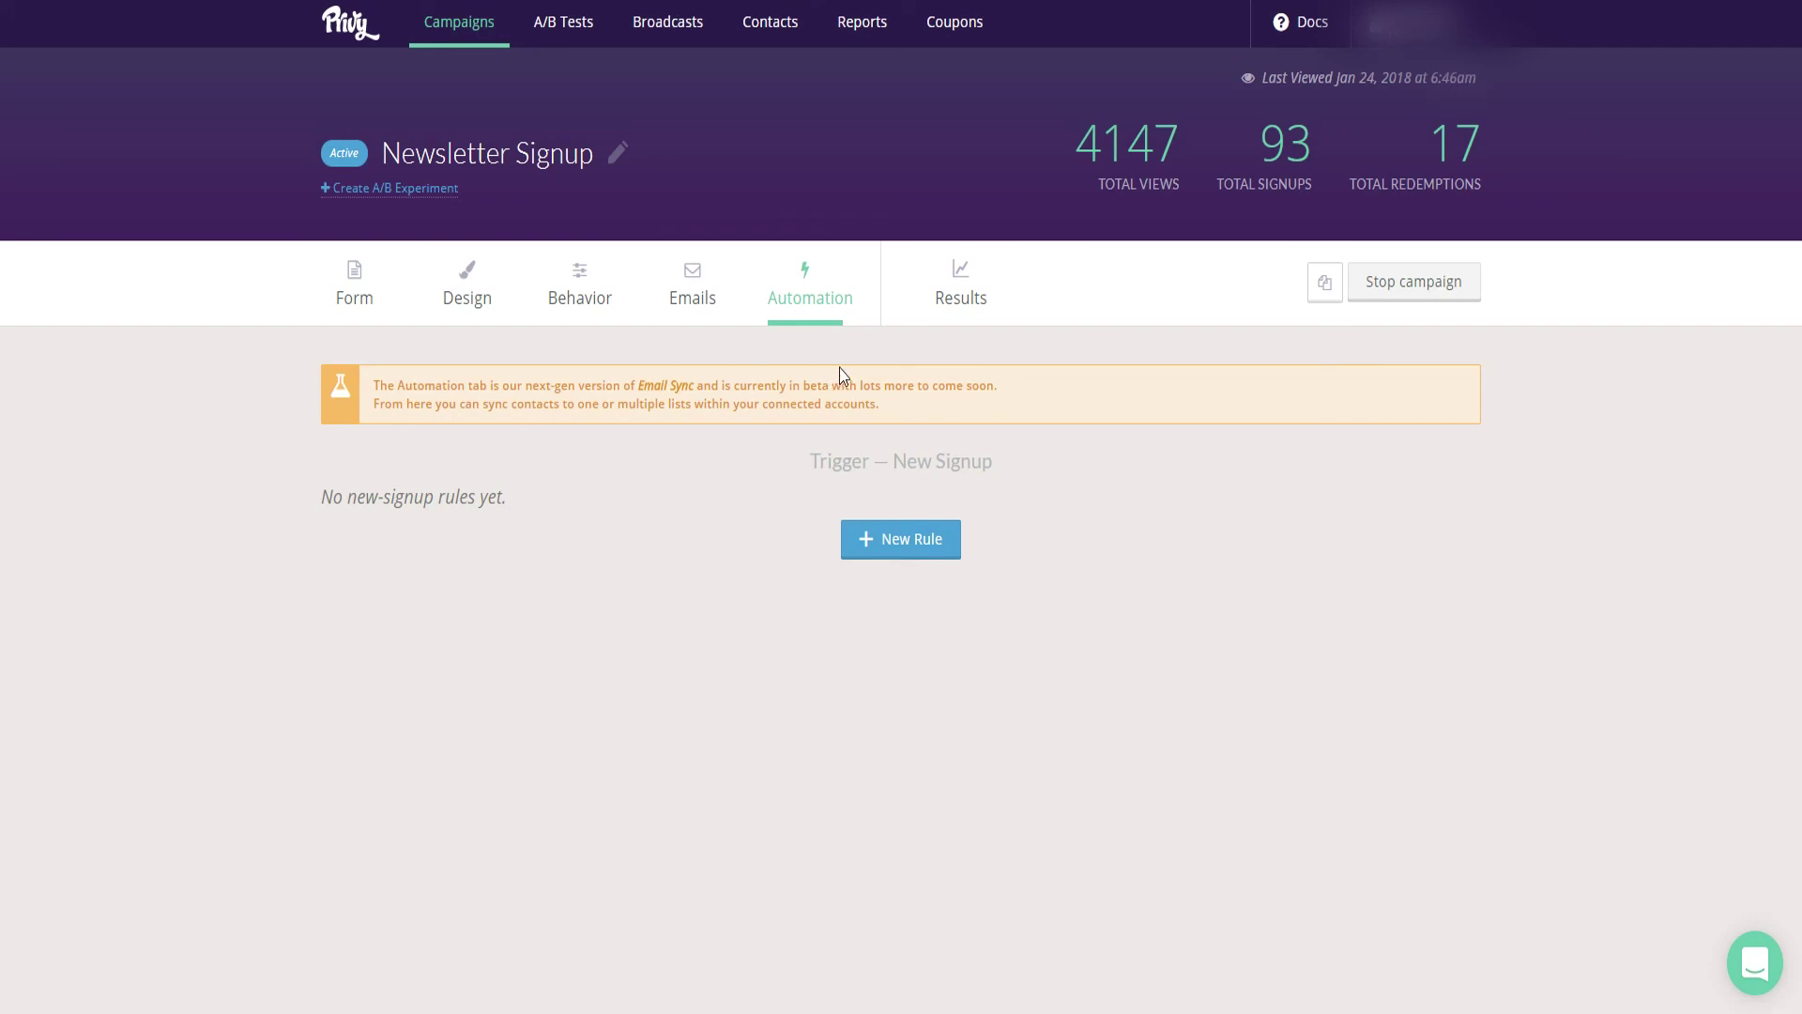
left_click(961, 310)
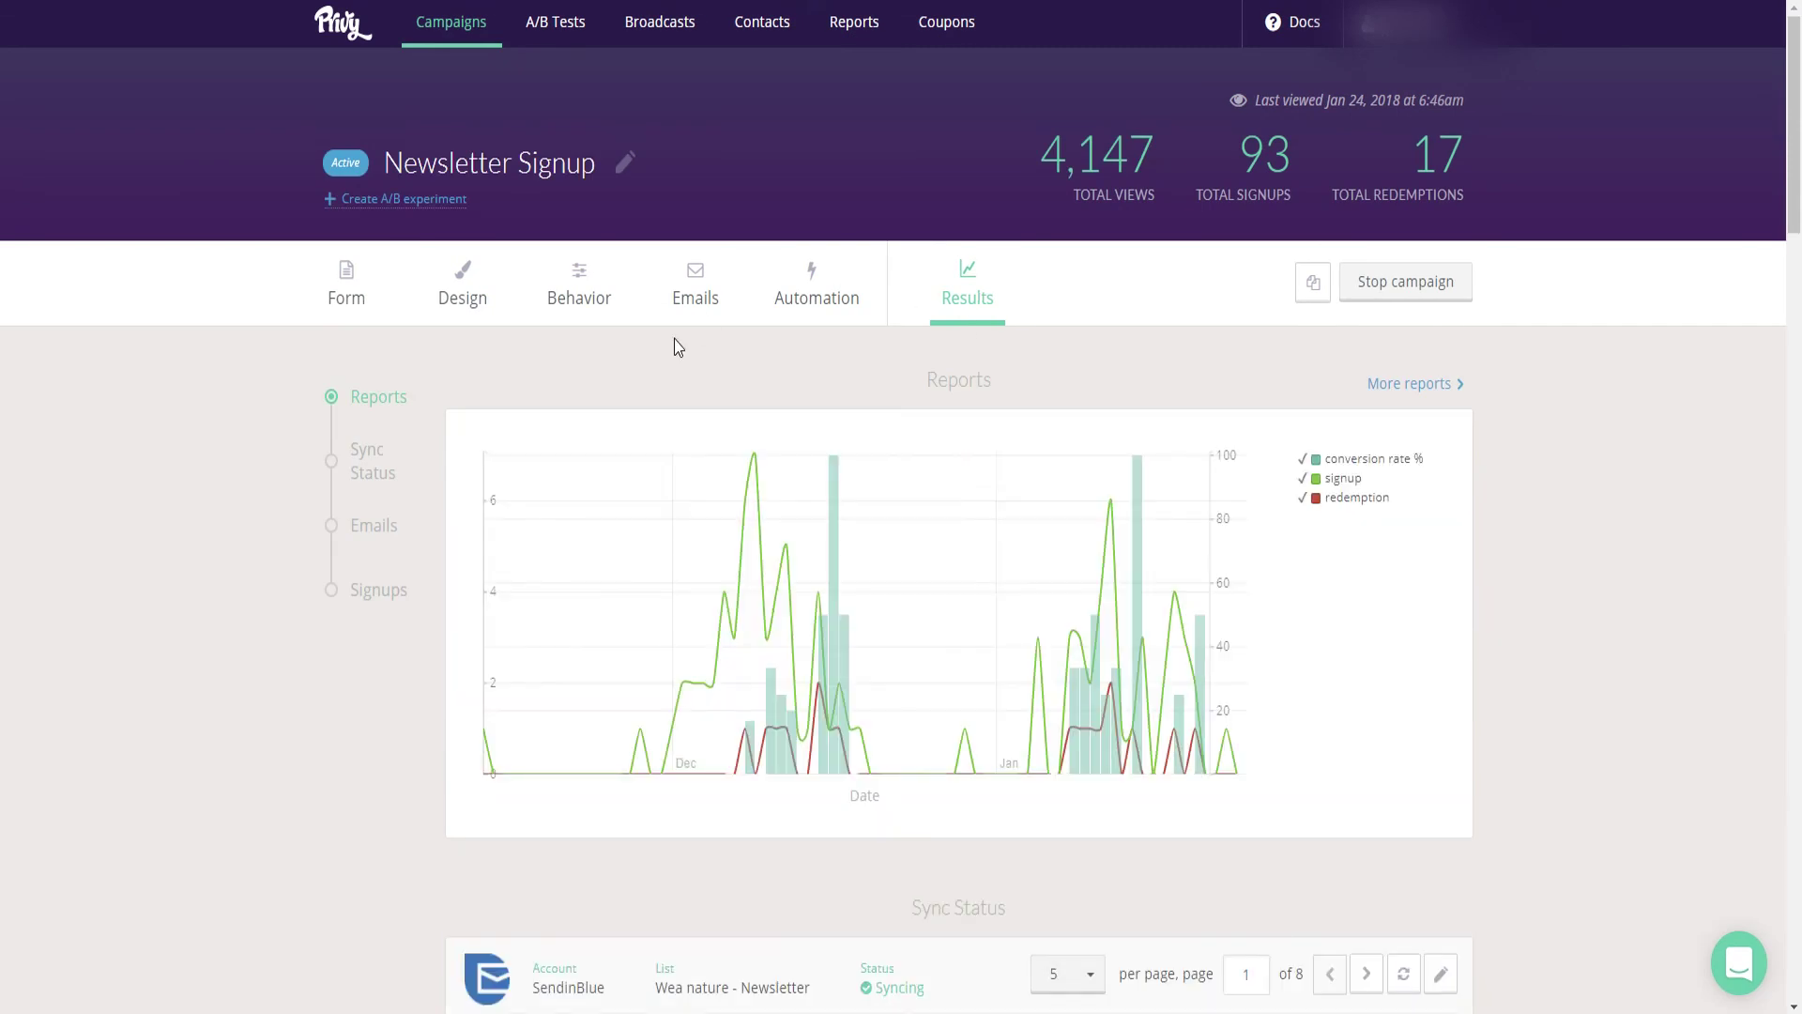
scroll(706, 657, "down", 1)
scroll(706, 657, "up", 1)
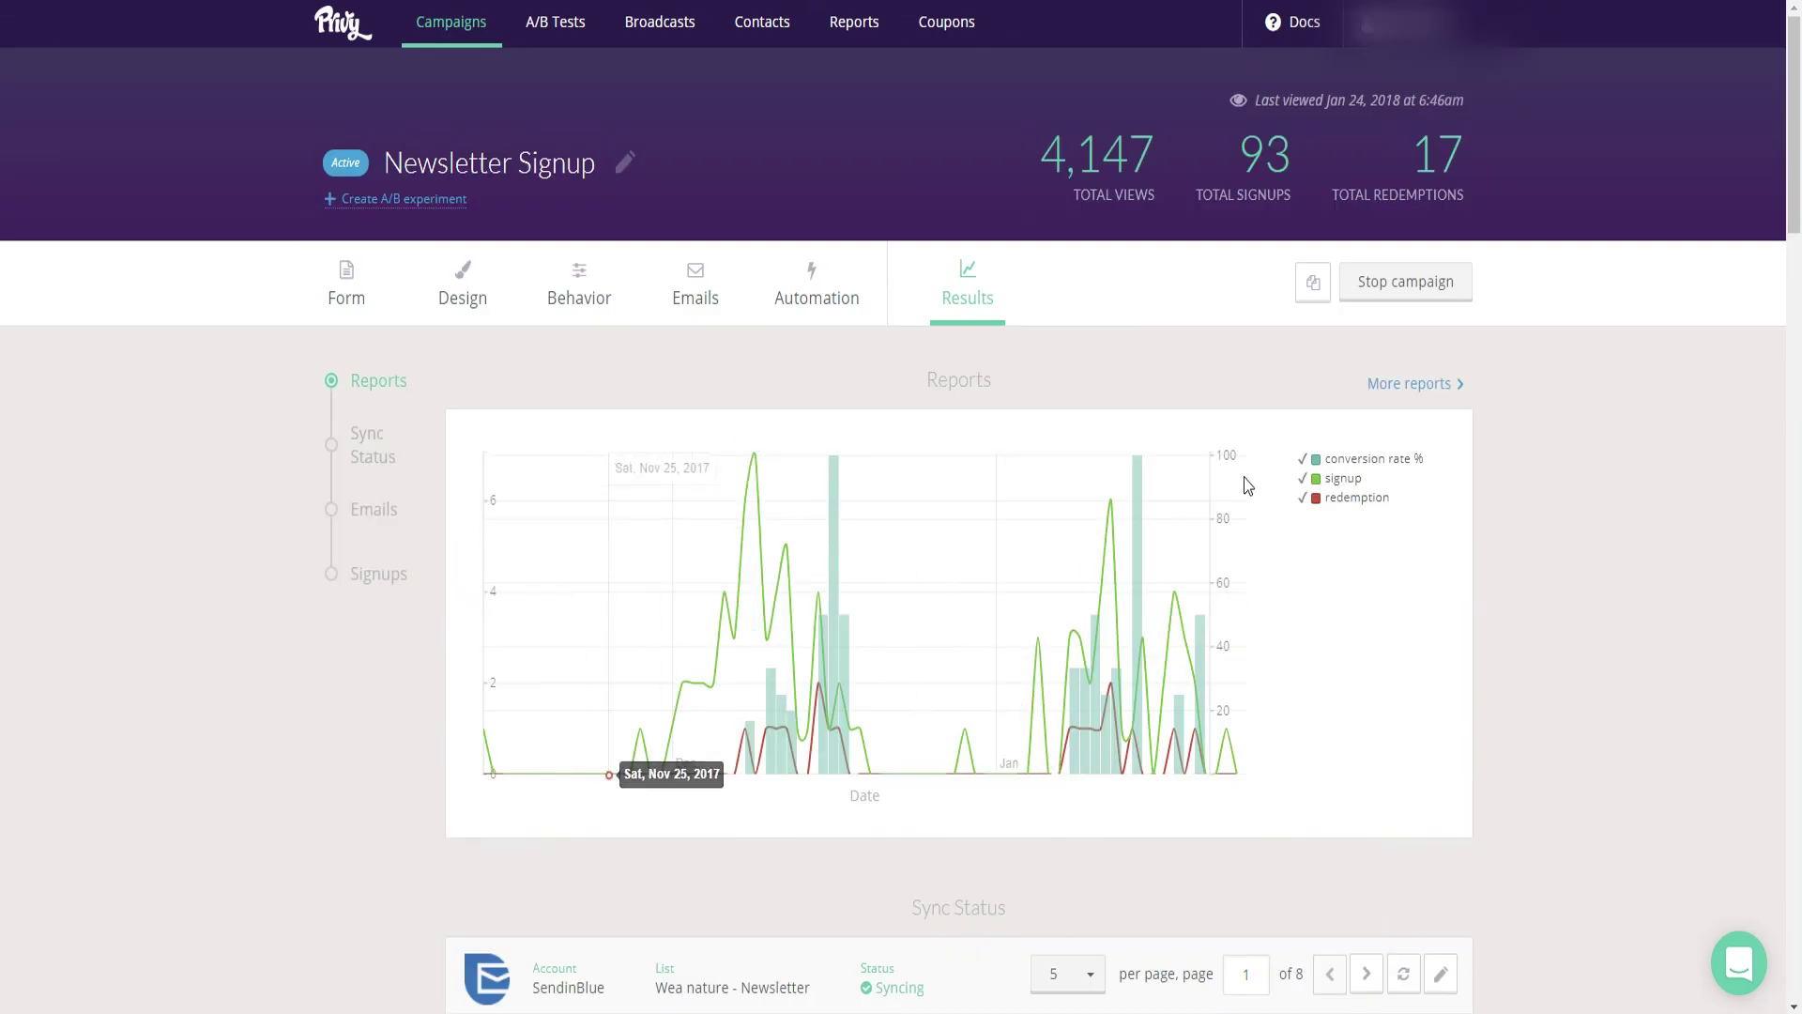